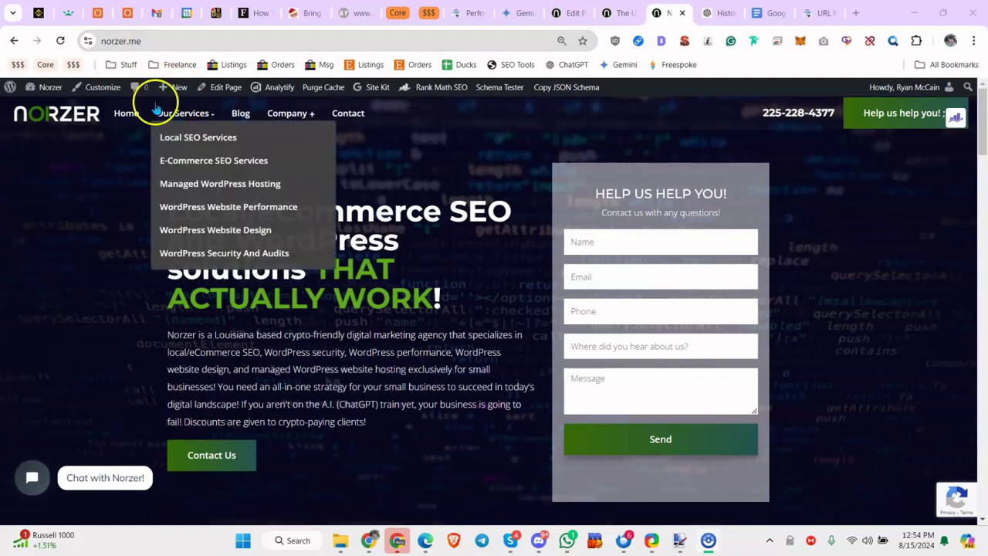
# - Open the Ultimate SEO-Optimized AI Prompt post from the Norzer blog listing
pyautogui.click(242, 113)
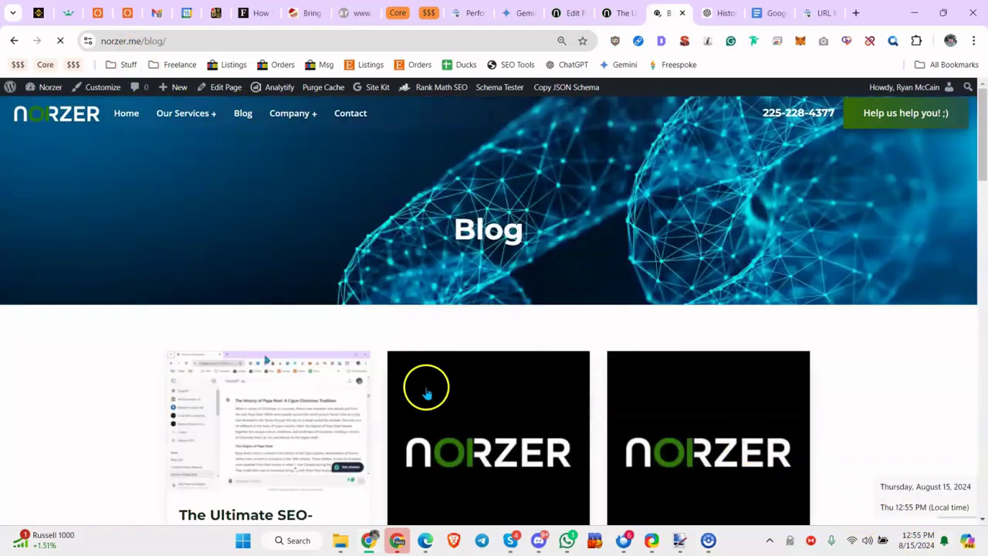
pyautogui.scroll(-3, 276, 264)
pyautogui.click(262, 266)
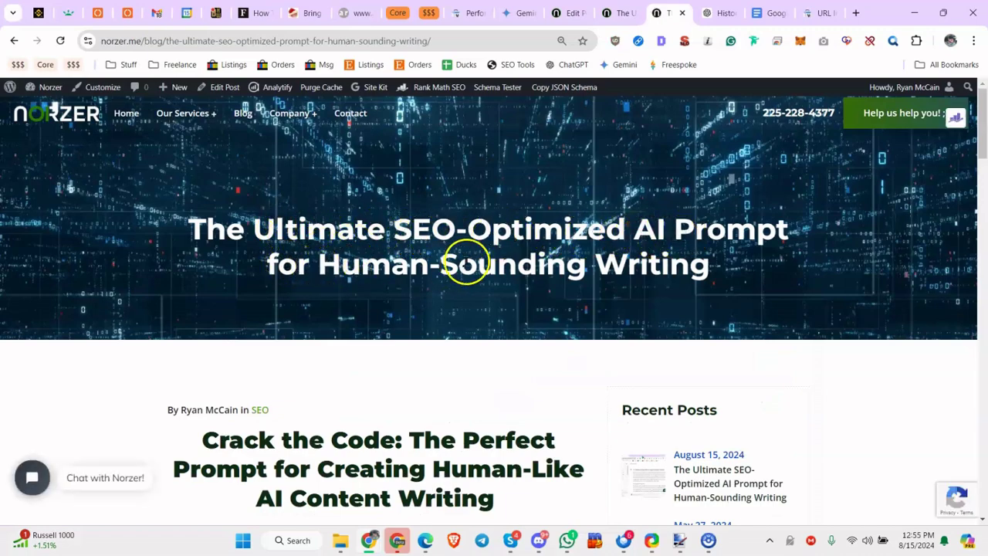
pyautogui.scroll(-3, 488, 247)
pyautogui.scroll(-2, 488, 247)
# - Scroll through the post's introduction down to the prompt template block
pyautogui.moveTo(167, 237); pyautogui.dragTo(255, 294)
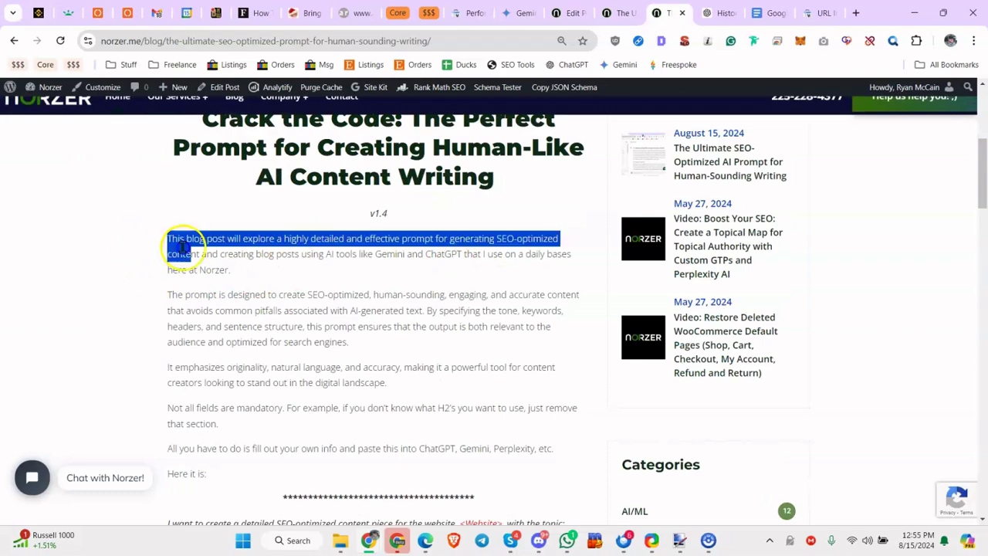
pyautogui.click(256, 294)
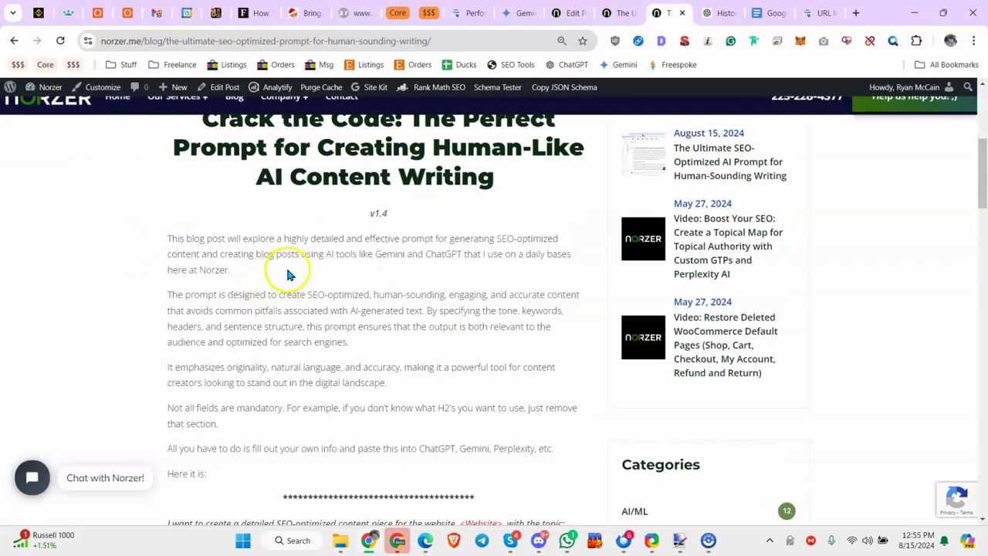
pyautogui.scroll(-2, 287, 271)
pyautogui.scroll(-2, 287, 272)
pyautogui.scroll(-2, 173, 270)
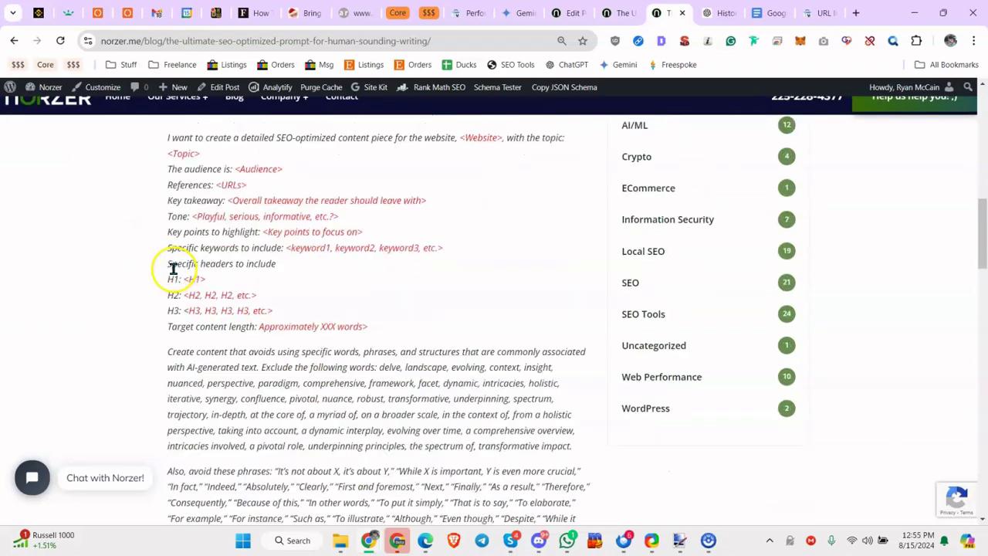
pyautogui.scroll(-3, 186, 275)
pyautogui.scroll(-4, 194, 278)
pyautogui.scroll(8, 194, 280)
pyautogui.scroll(4, 191, 276)
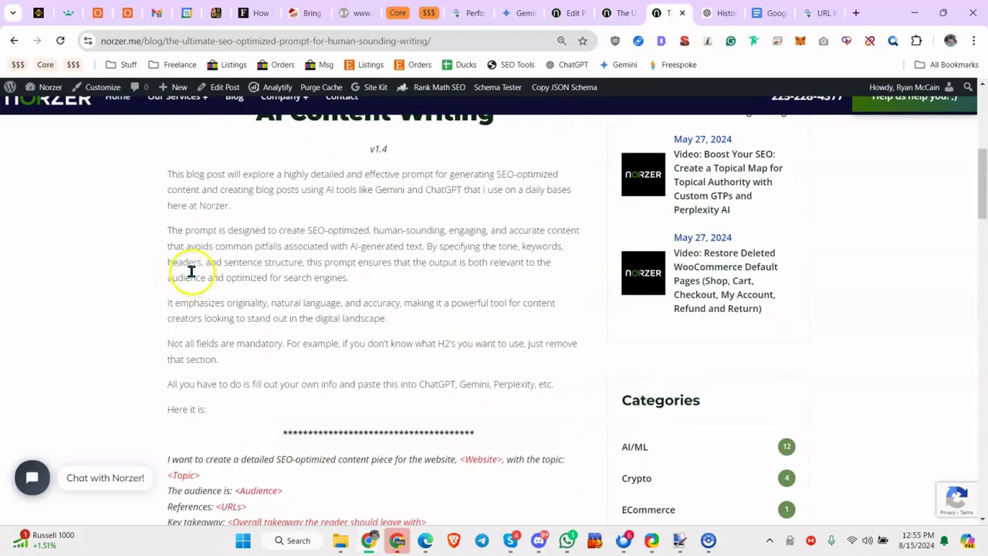
pyautogui.scroll(-3, 185, 275)
# - Highlight the prompt's opening words and its Website, H2 and keywords placeholders
pyautogui.moveTo(157, 265); pyautogui.dragTo(195, 266)
pyautogui.click(194, 267)
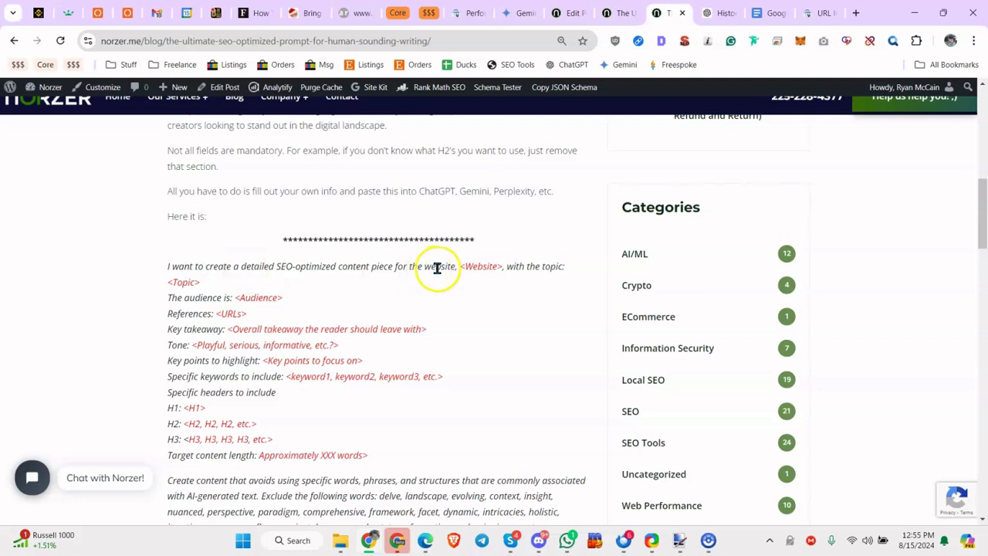
pyautogui.moveTo(464, 267); pyautogui.dragTo(477, 270)
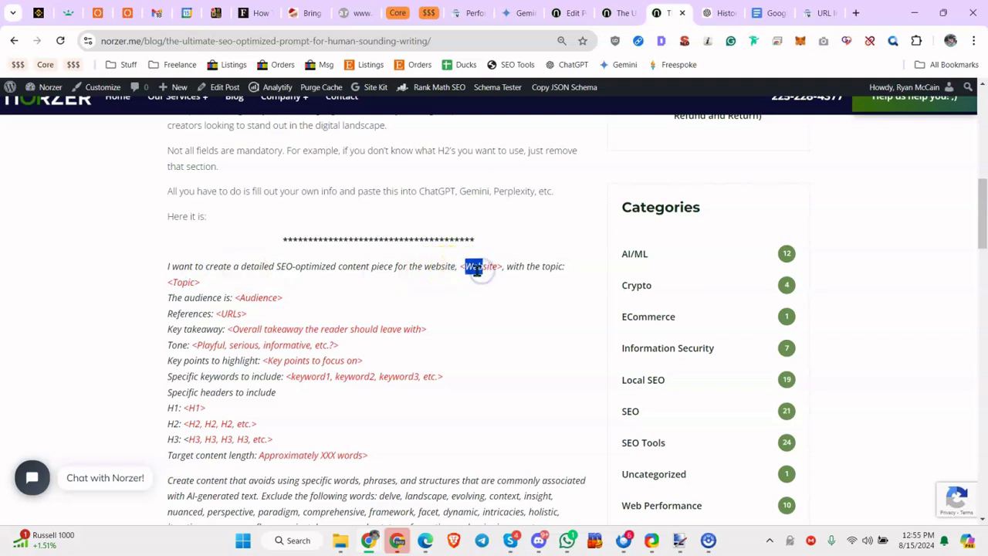
pyautogui.click(173, 280)
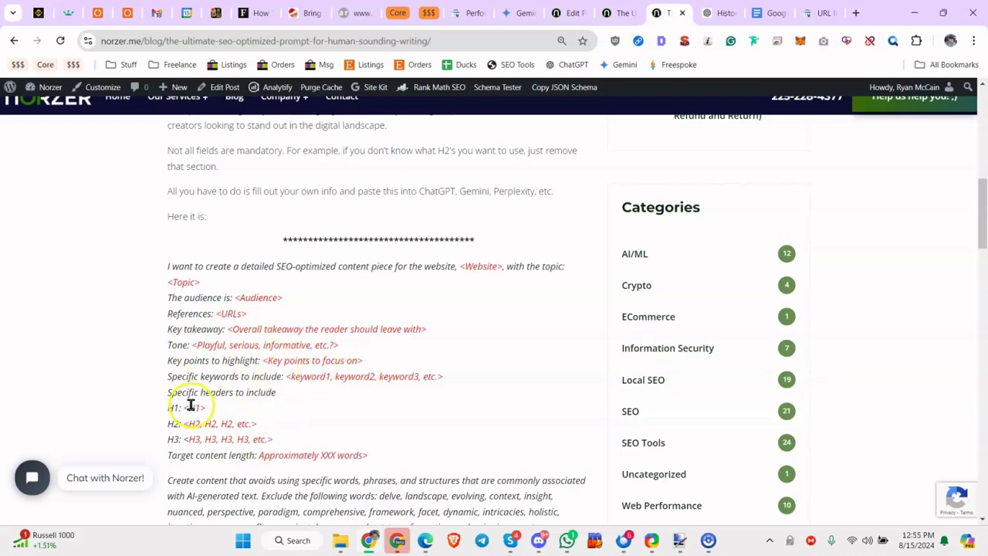
pyautogui.scroll(-1, 208, 409)
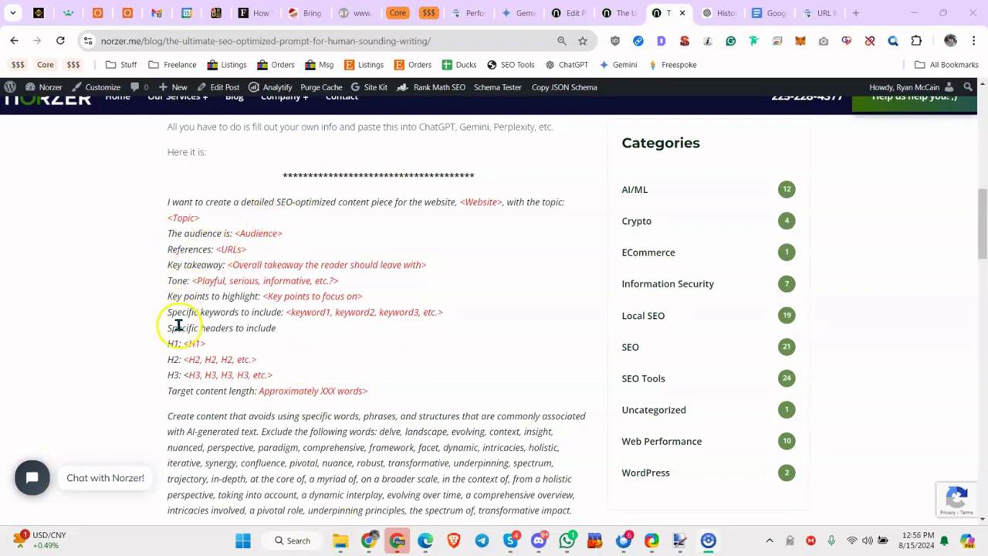
pyautogui.moveTo(188, 358); pyautogui.dragTo(229, 365)
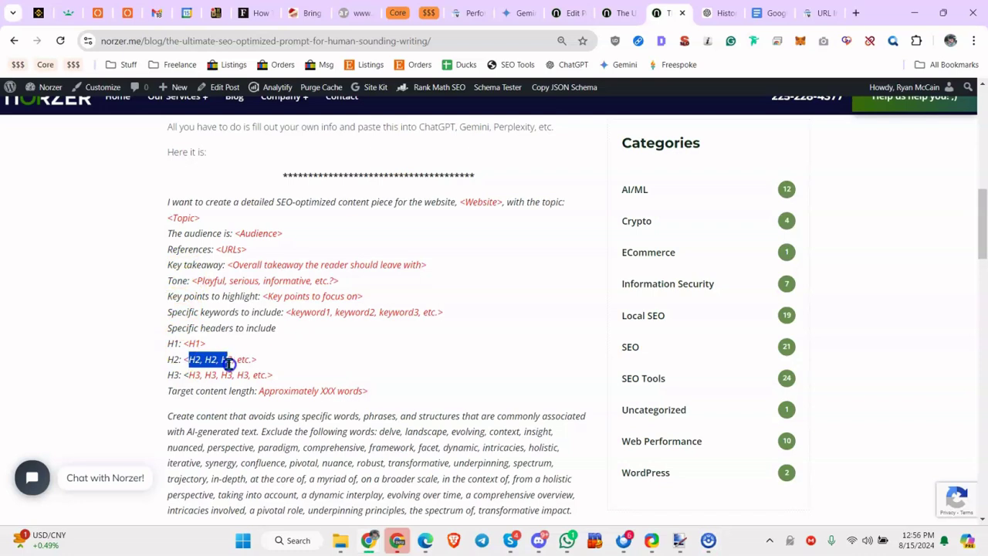
pyautogui.moveTo(286, 312); pyautogui.dragTo(301, 312)
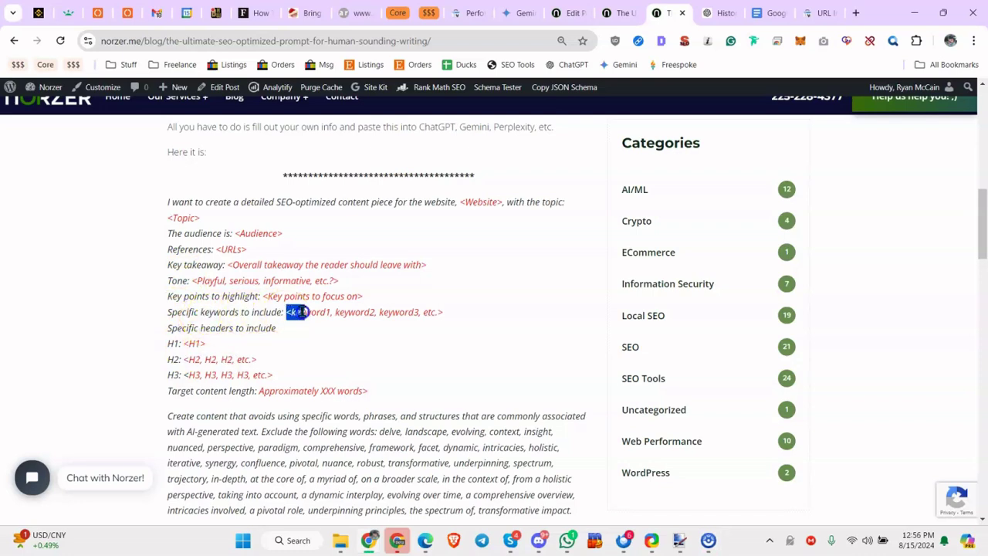
pyautogui.click(302, 312)
pyautogui.scroll(-2, 332, 310)
pyautogui.scroll(-2, 332, 310)
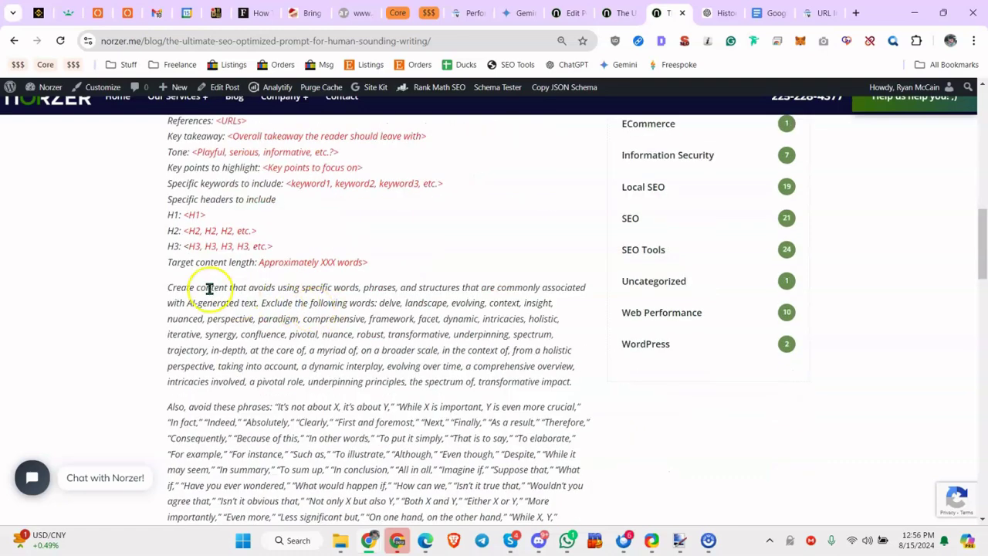
pyautogui.moveTo(194, 287); pyautogui.dragTo(232, 289)
pyautogui.click(234, 289)
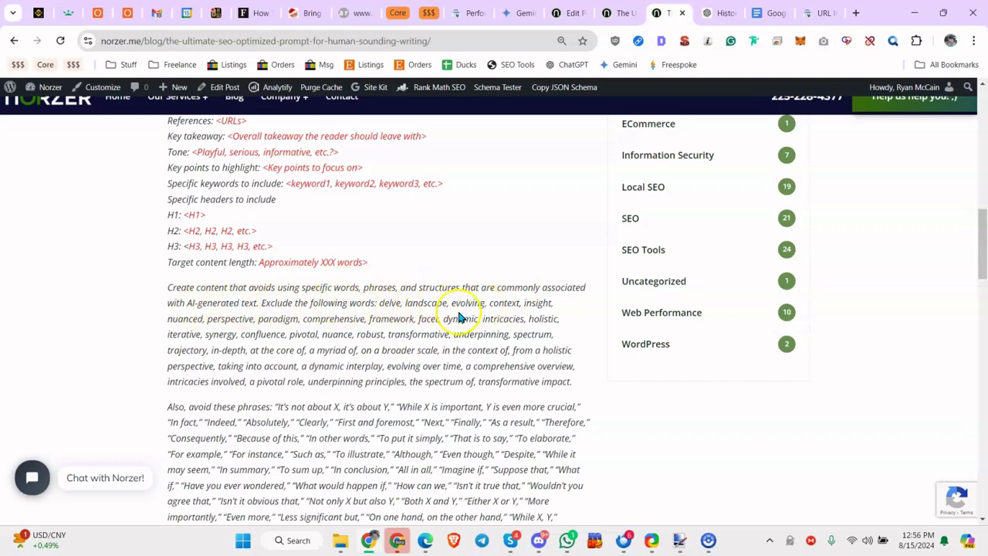
pyautogui.moveTo(266, 334)
pyautogui.mouseDown()
pyautogui.moveTo(357, 349)
pyautogui.moveTo(326, 357)
pyautogui.moveTo(352, 389)
pyautogui.mouseUp()
pyautogui.click(357, 349)
pyautogui.scroll(-1, 232, 347)
pyautogui.scroll(-2, 231, 375)
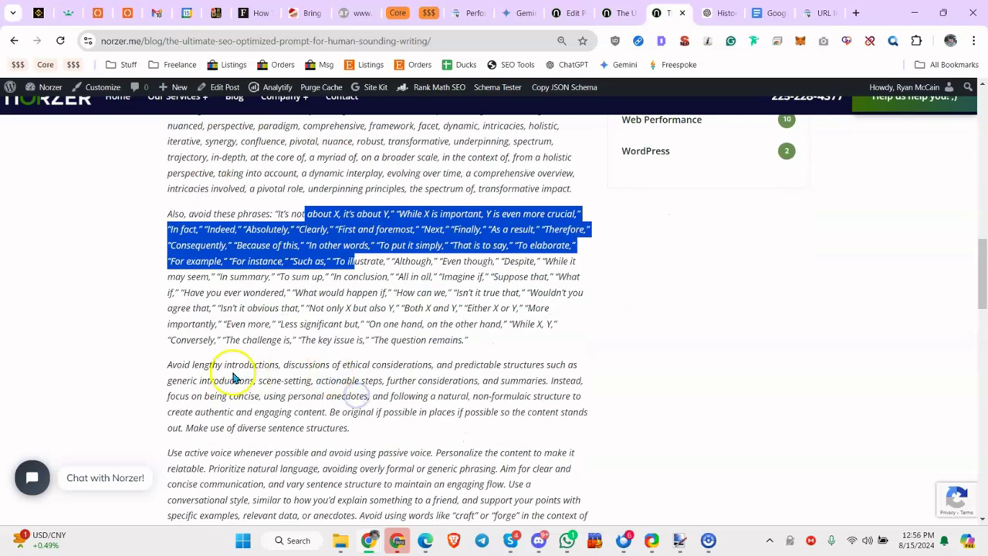
pyautogui.click(221, 365)
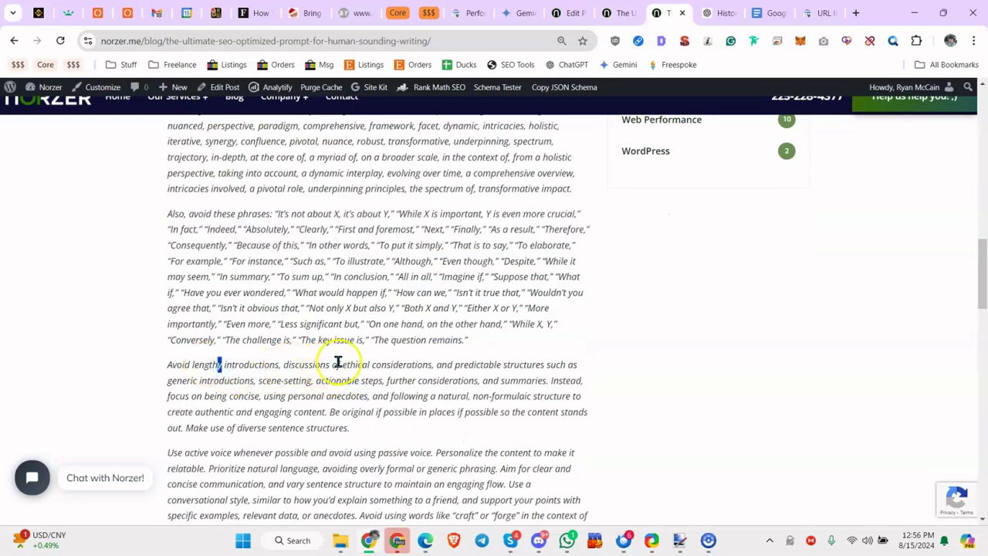
pyautogui.click(314, 366)
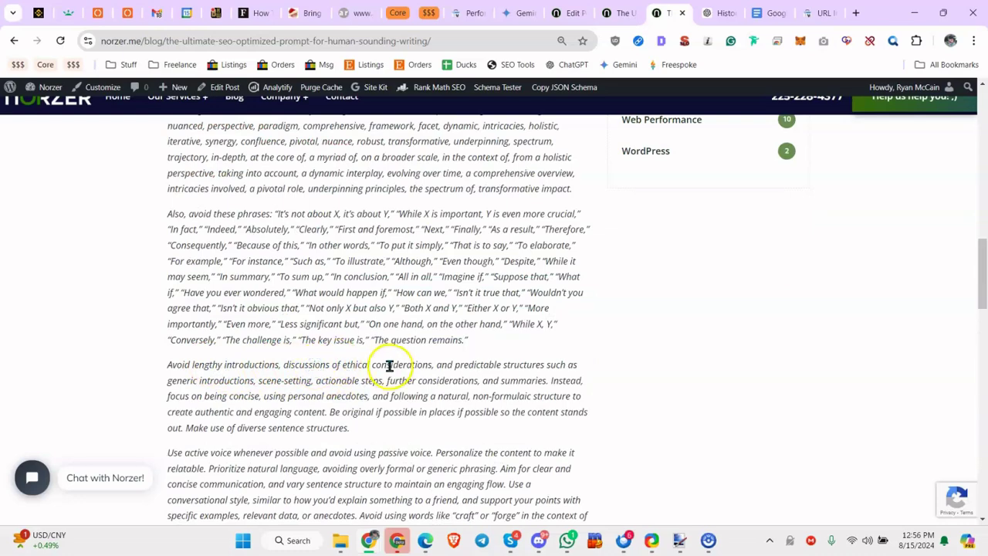
pyautogui.scroll(-2, 480, 359)
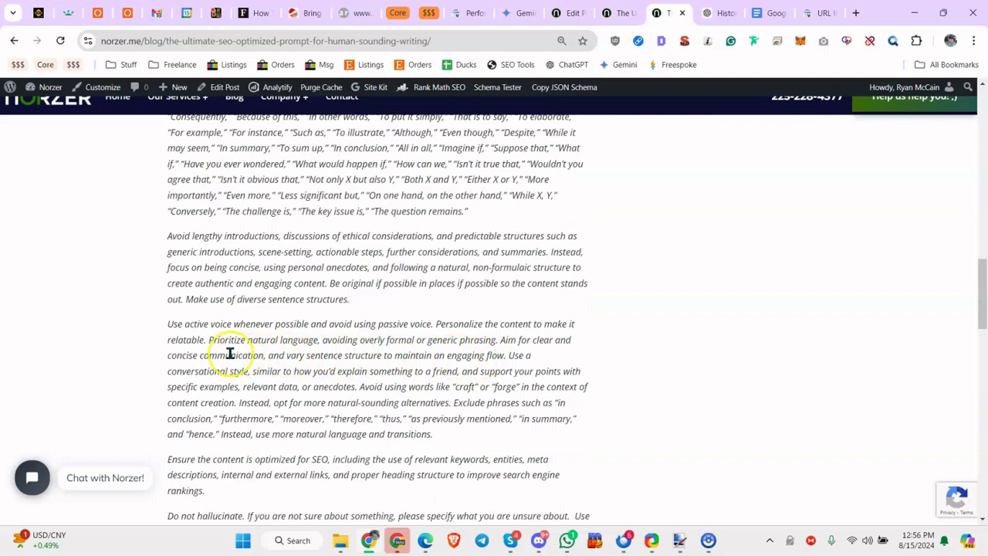
pyautogui.moveTo(210, 324); pyautogui.dragTo(297, 330)
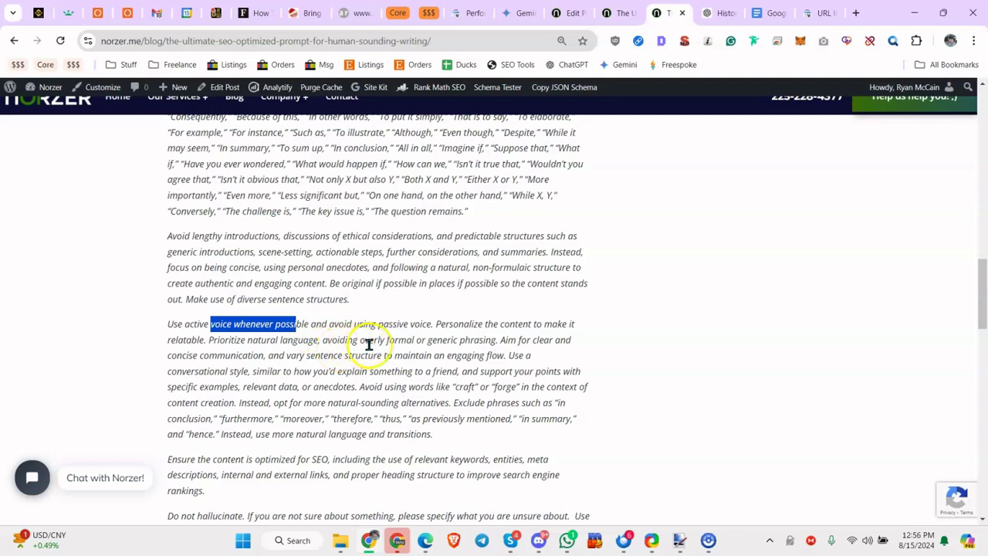
pyautogui.click(426, 389)
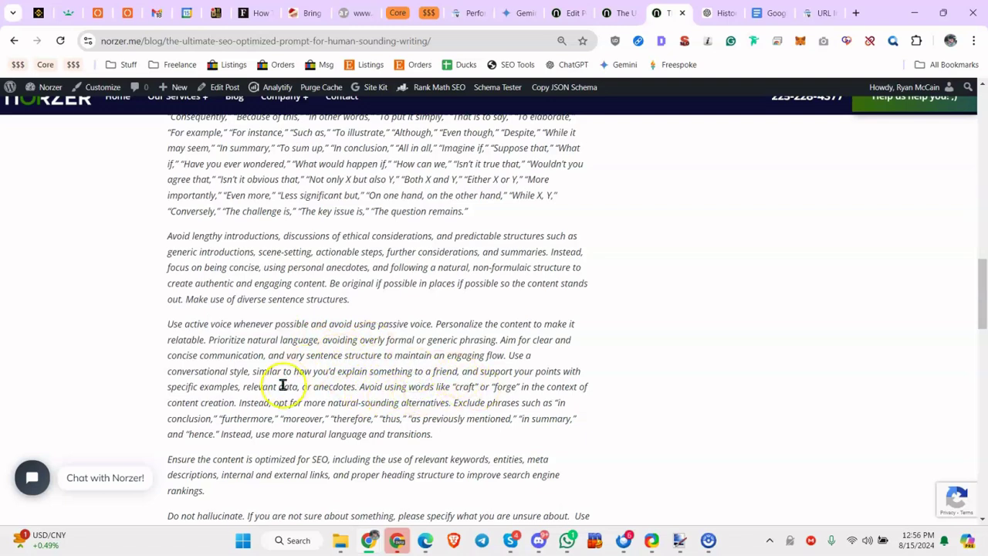
pyautogui.click(264, 420)
pyautogui.scroll(-1, 309, 413)
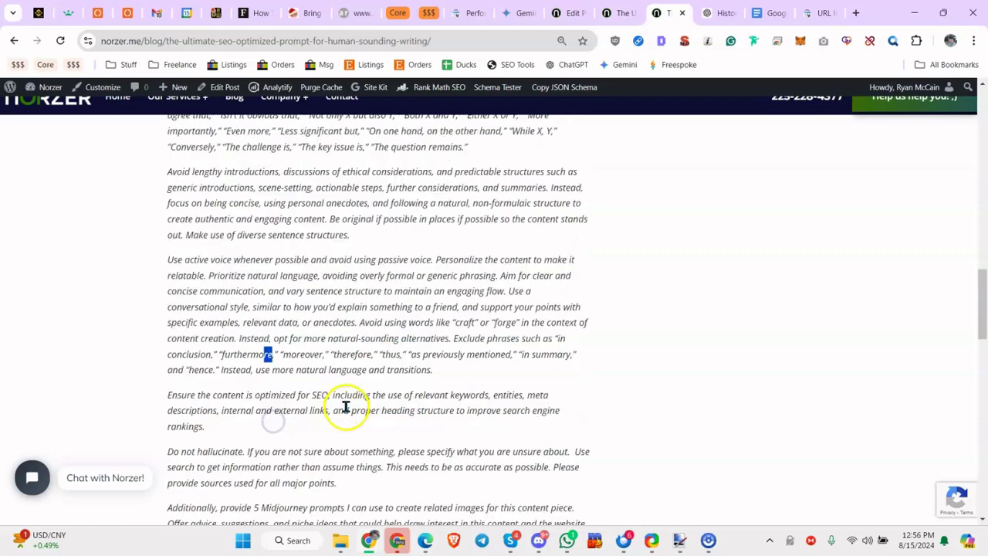
pyautogui.scroll(-1, 348, 389)
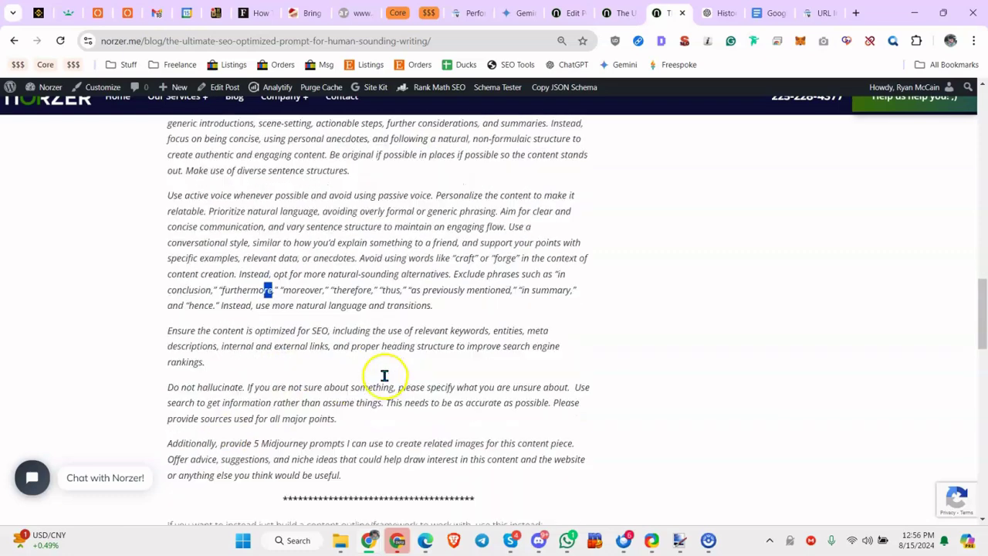
pyautogui.click(243, 438)
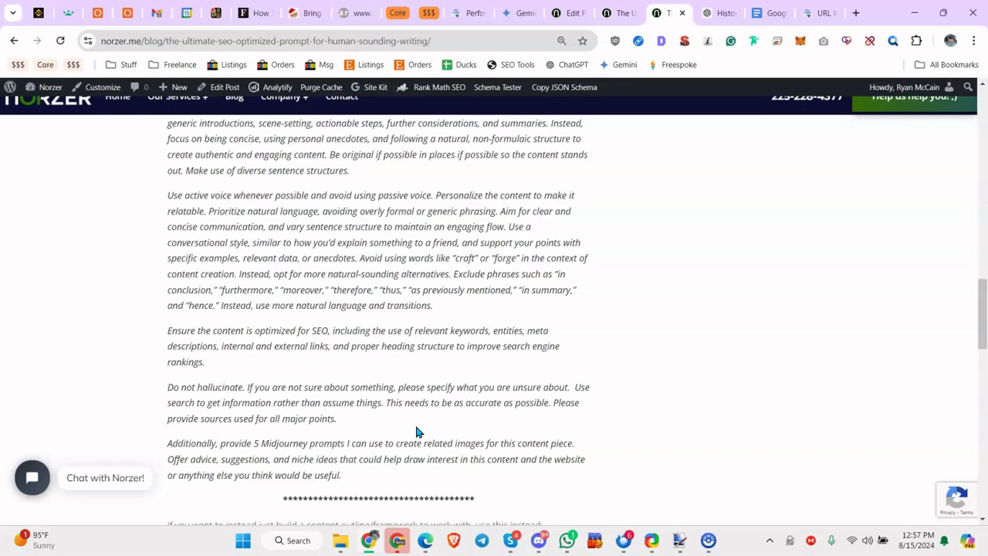
pyautogui.click(217, 459)
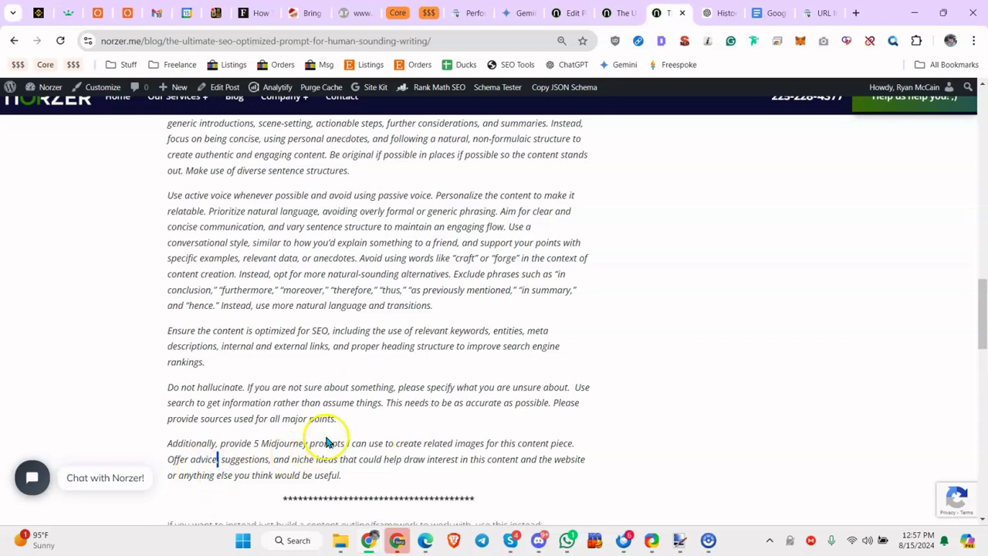
pyautogui.write(',')
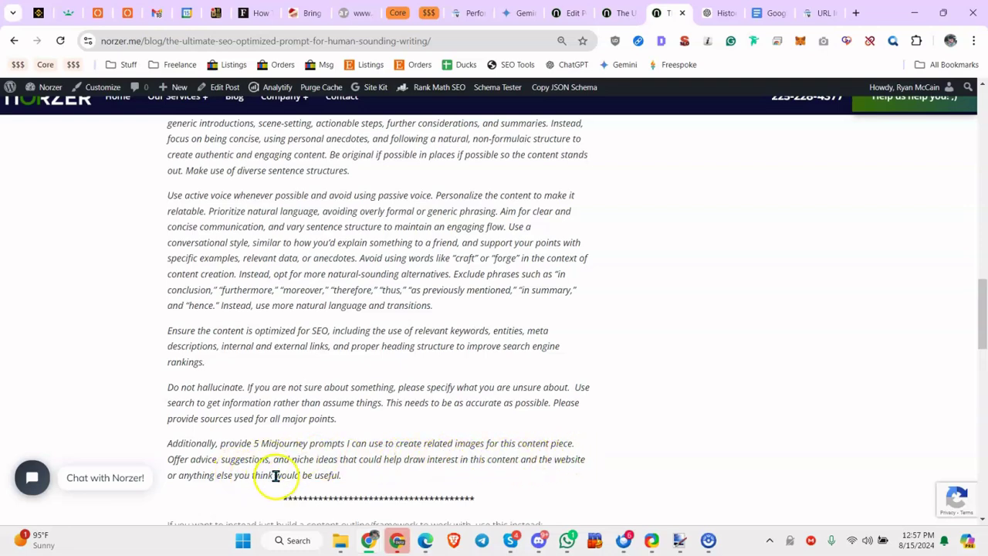
pyautogui.scroll(-2, 309, 463)
pyautogui.scroll(-1, 322, 381)
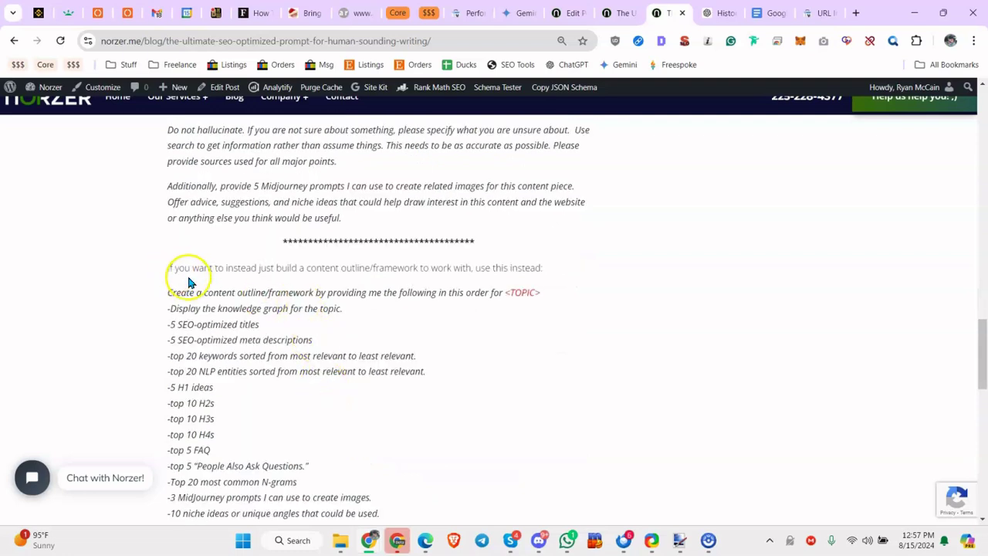
pyautogui.click(217, 289)
pyautogui.click(487, 270)
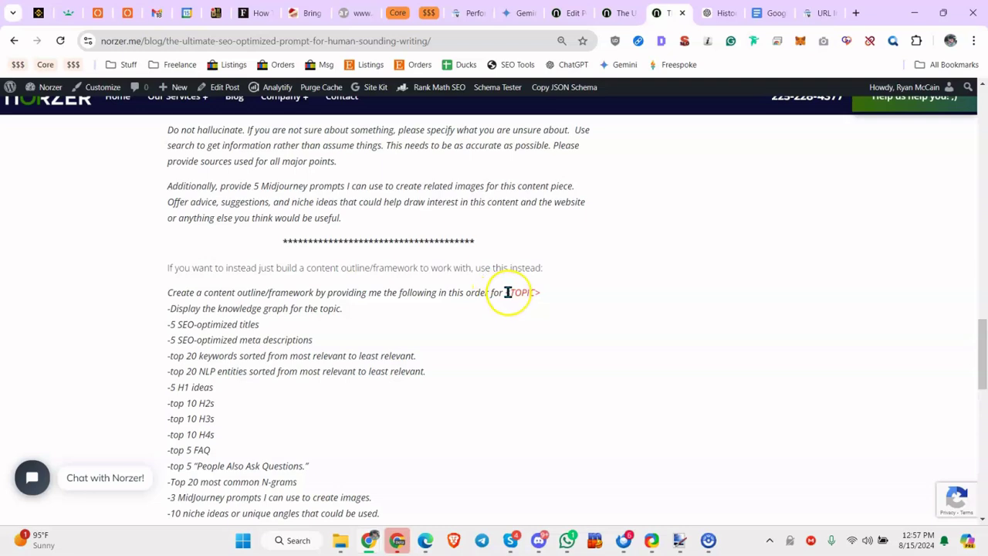
pyautogui.click(497, 292)
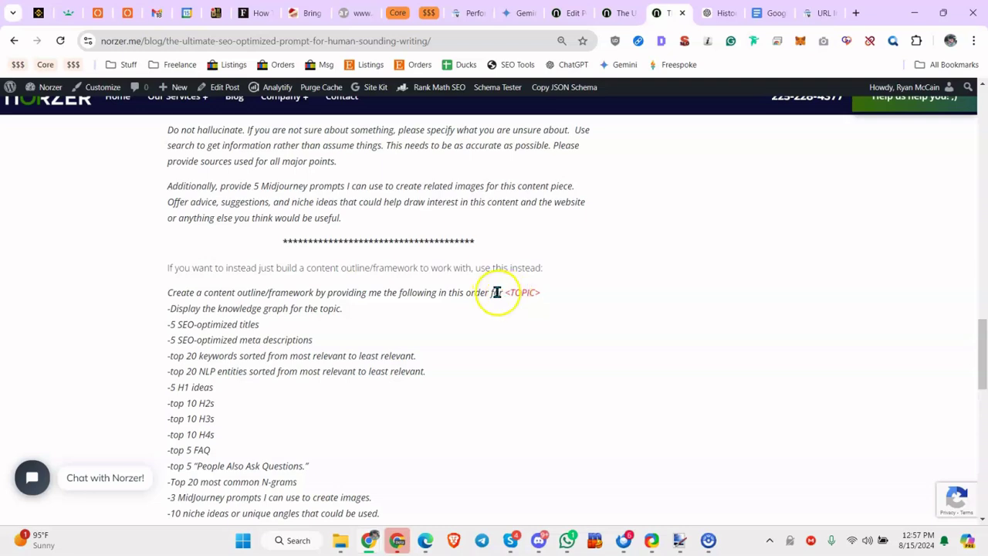
pyautogui.moveTo(505, 293); pyautogui.dragTo(530, 292)
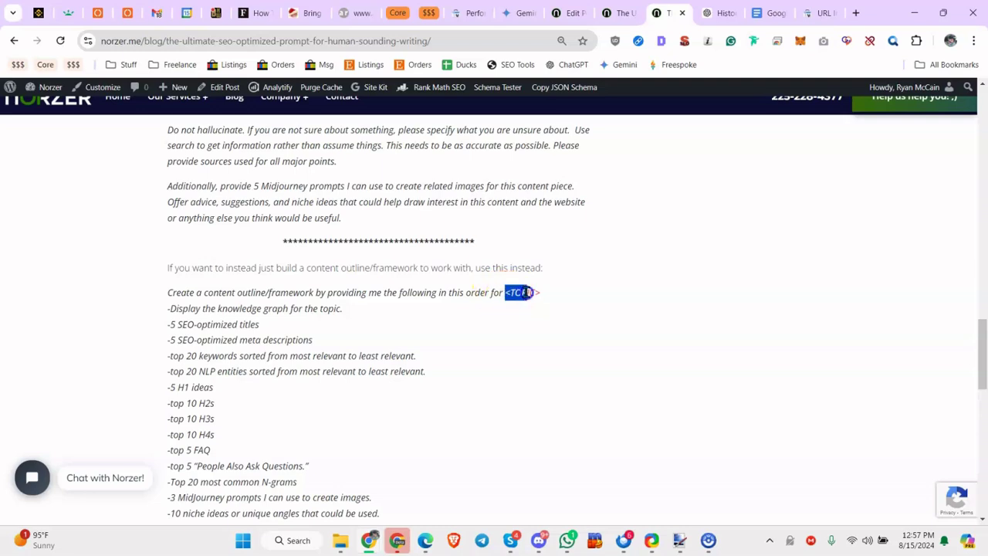
pyautogui.scroll(-1, 190, 303)
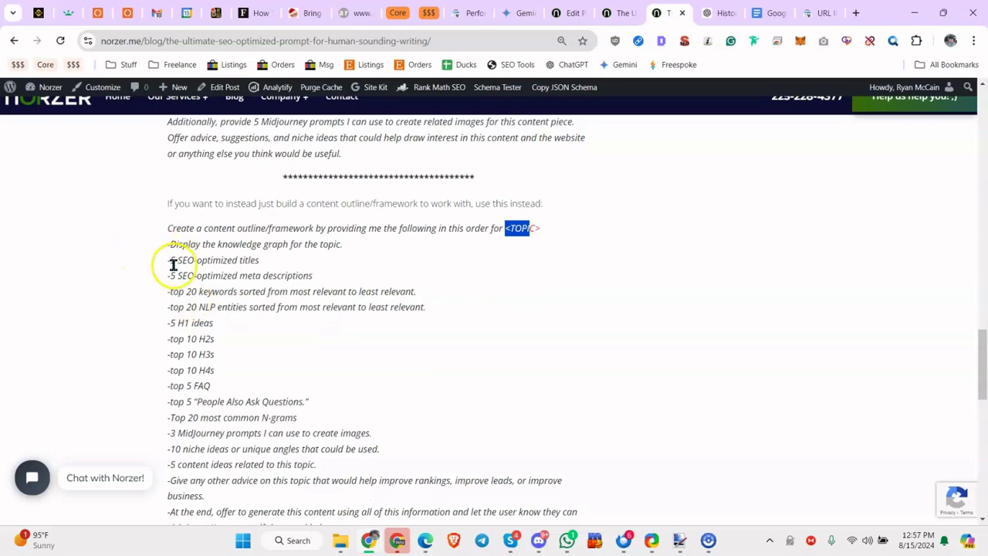
pyautogui.moveTo(176, 261); pyautogui.dragTo(264, 275)
pyautogui.click(186, 279)
pyautogui.moveTo(212, 291); pyautogui.dragTo(241, 432)
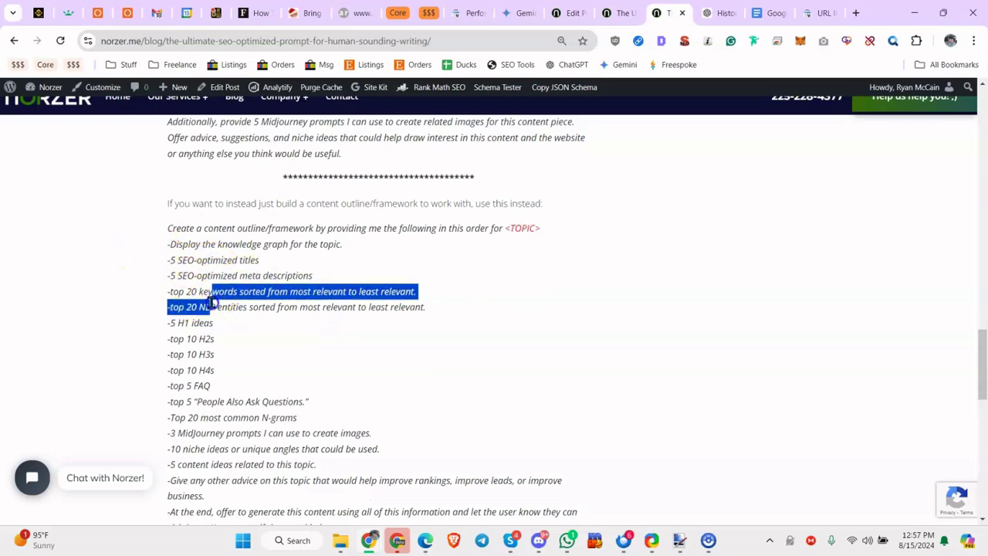
pyautogui.scroll(-3, 254, 410)
pyautogui.scroll(2, 279, 395)
pyautogui.scroll(1, 280, 395)
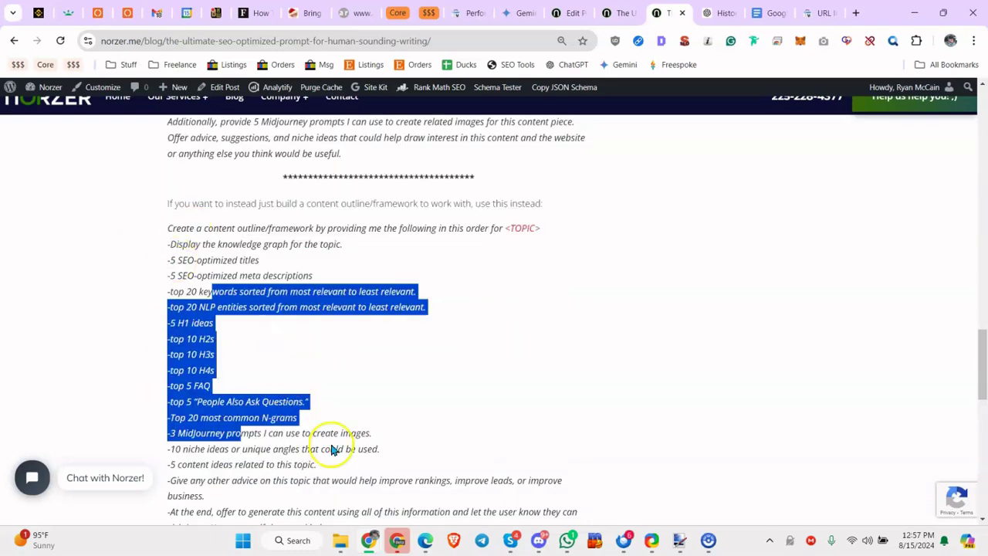
pyautogui.click(219, 315)
pyautogui.moveTo(190, 226); pyautogui.dragTo(224, 389)
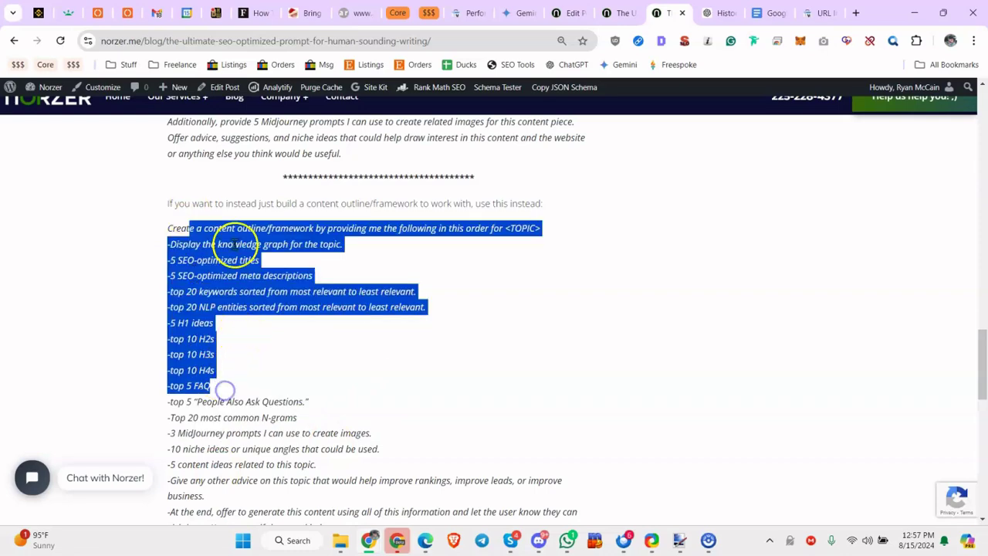
pyautogui.scroll(-1, 245, 279)
pyautogui.scroll(1, 245, 286)
pyautogui.click(232, 272)
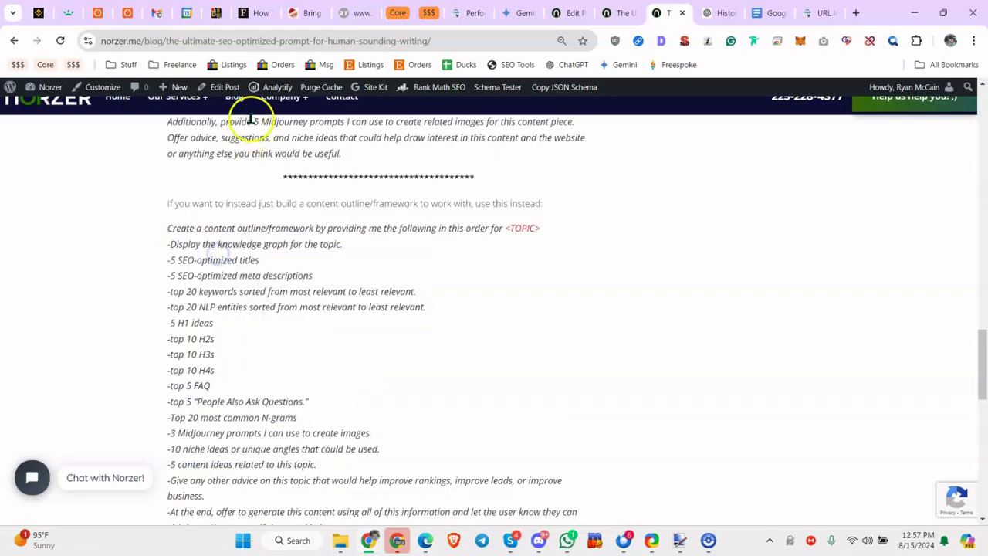
# - Load norzer.me/bizpage in a new tab, view the Local SEO GPT title, then return
pyautogui.click(855, 12)
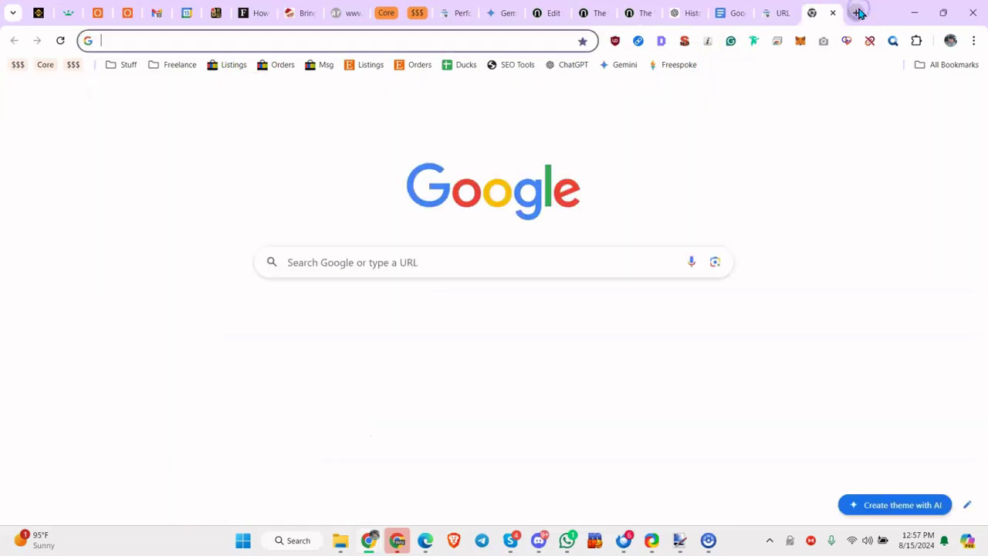
pyautogui.write('norzer.me/')
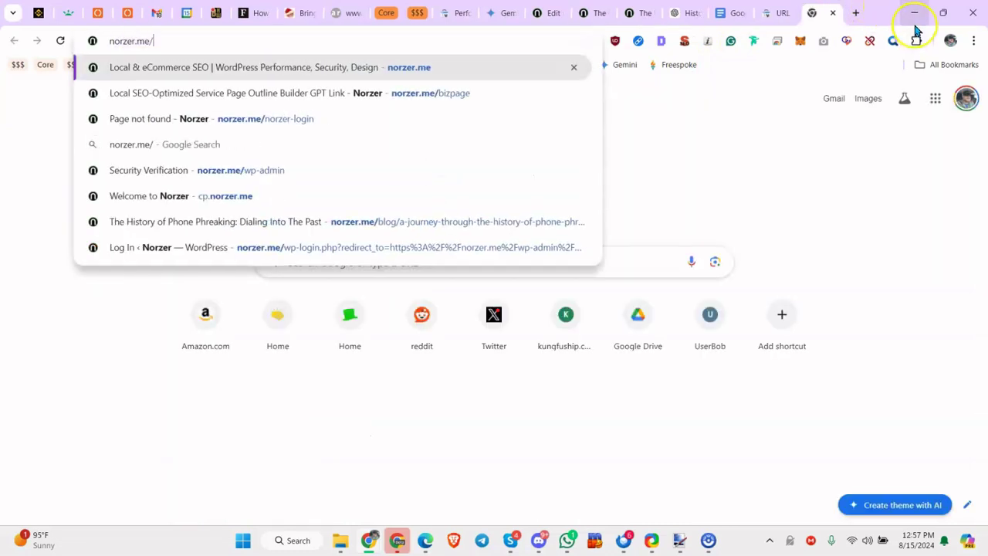
pyautogui.write('biz')
pyautogui.press('Return')
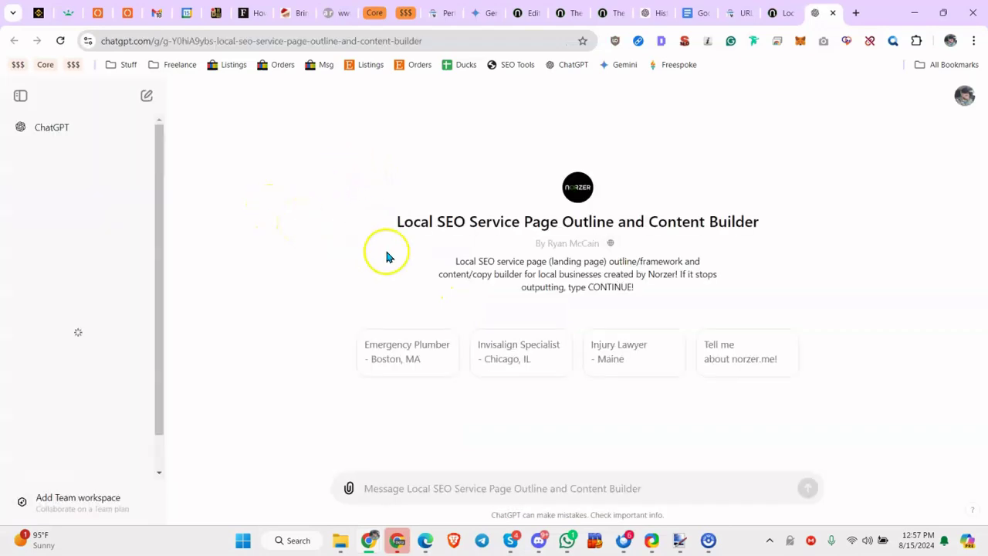
pyautogui.moveTo(430, 218); pyautogui.dragTo(745, 244)
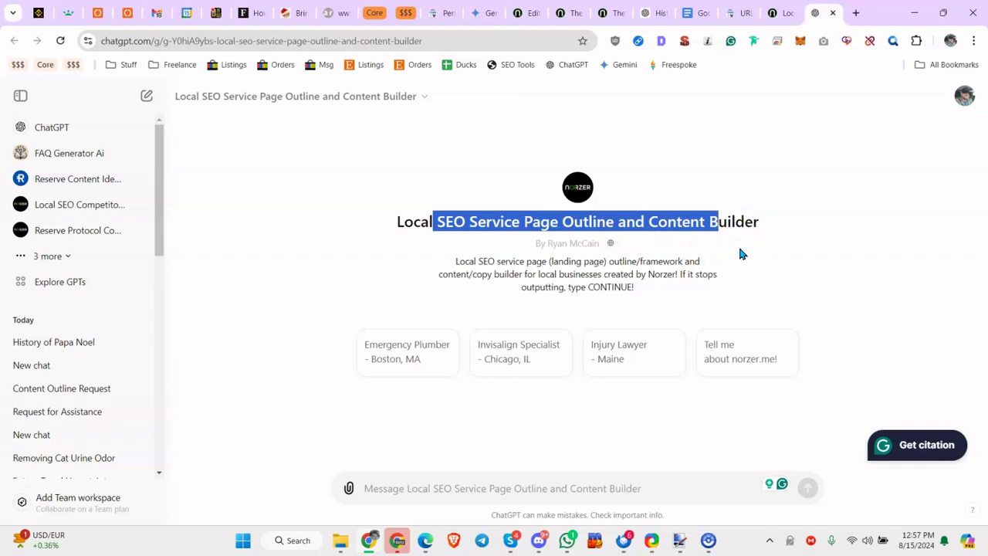
pyautogui.click(774, 14)
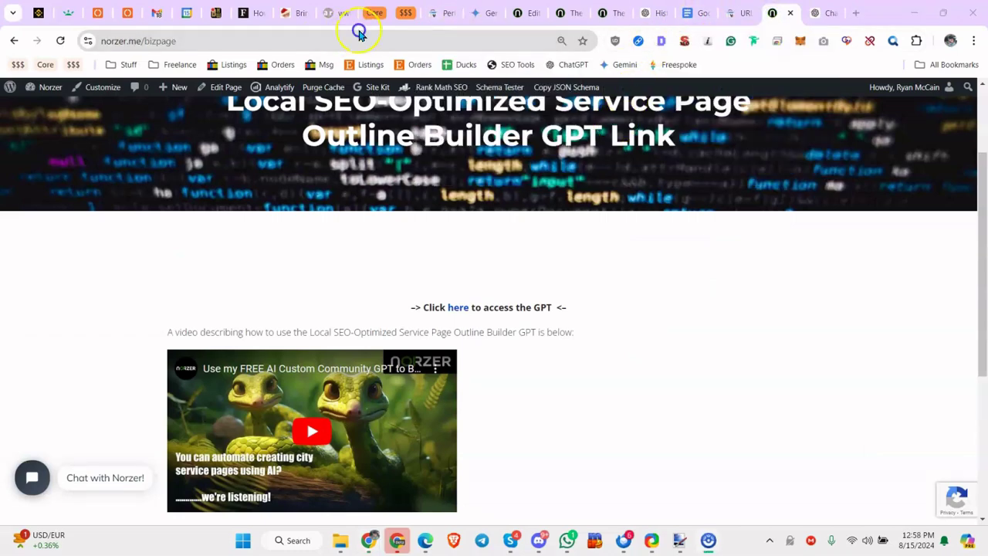
# - Switch through the Norzer tabs to the prompt blog post and scroll to the template
pyautogui.click(543, 11)
pyautogui.click(571, 13)
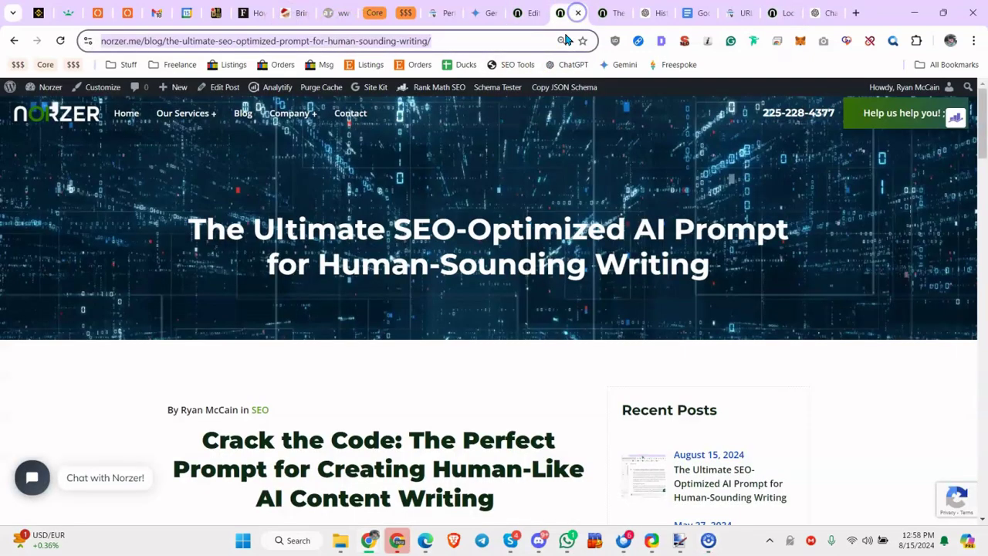
pyautogui.click(612, 13)
pyautogui.scroll(-5, 377, 289)
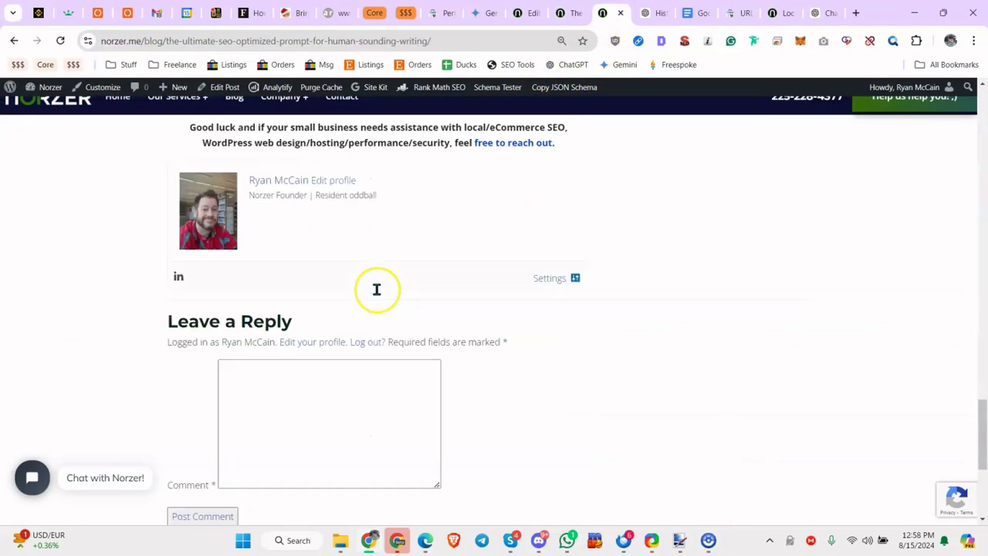
pyautogui.scroll(3, 359, 286)
pyautogui.scroll(5, 284, 286)
pyautogui.scroll(5, 283, 286)
pyautogui.scroll(3, 280, 289)
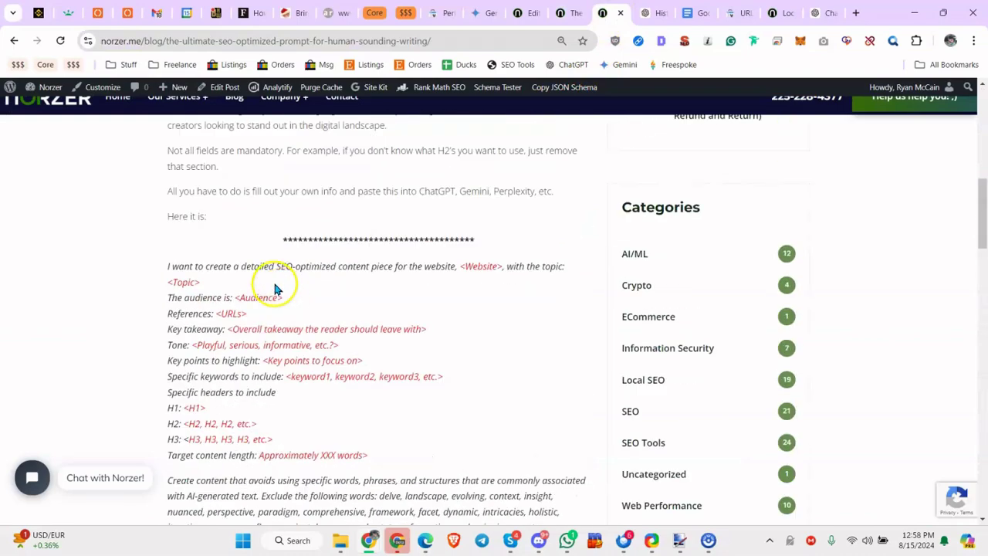
pyautogui.scroll(-1, 269, 282)
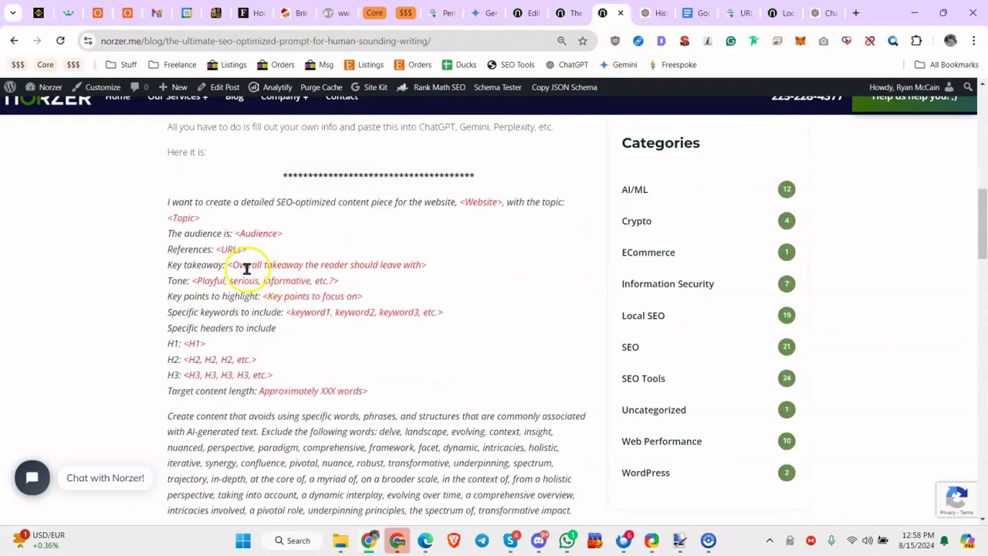
# - Open santayearround.com in a new tab, glance at Google Docs, then return to the post
pyautogui.click(855, 13)
pyautogui.write('sa')
pyautogui.press('Return')
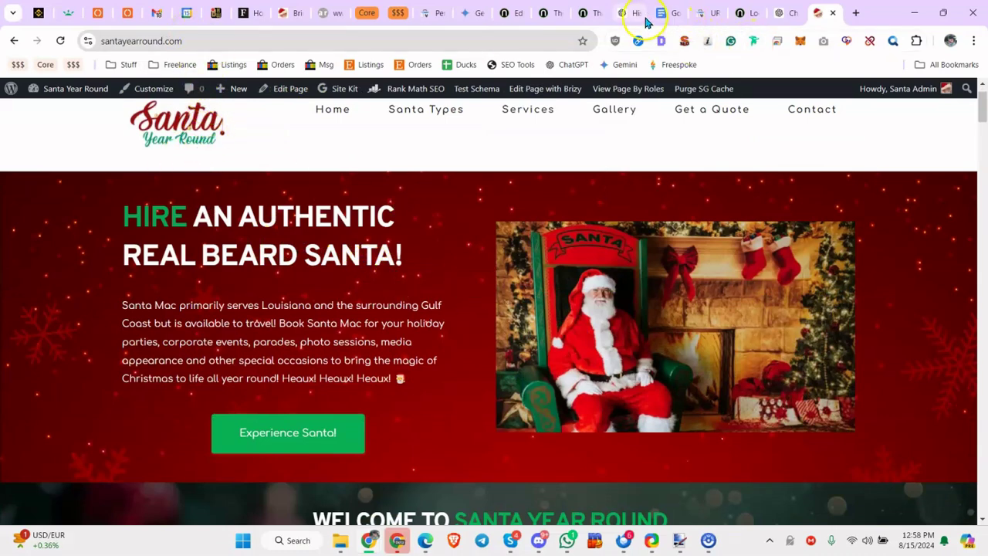
pyautogui.click(670, 15)
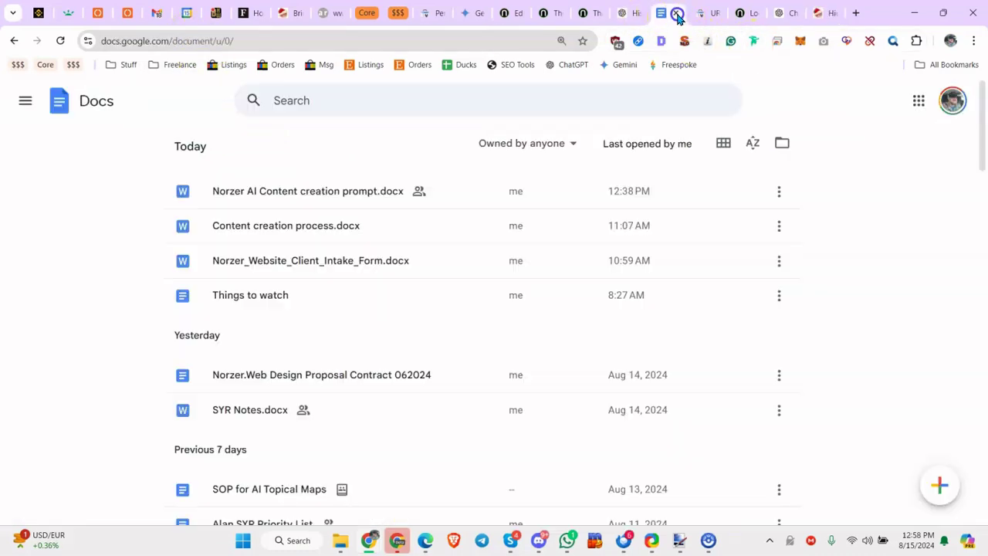
pyautogui.click(584, 13)
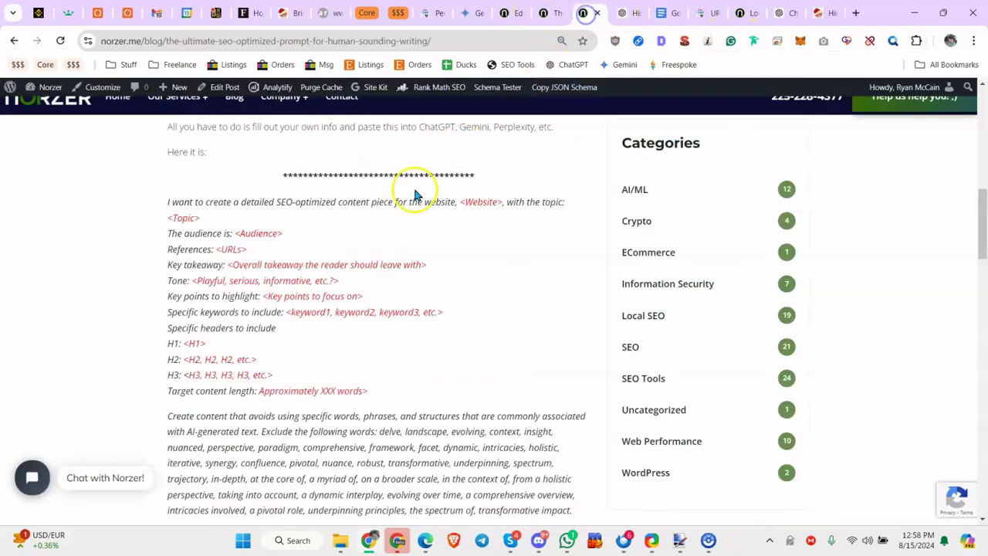
# - Select the whole prompt through its final paragraph and launch Microsoft Word from search
pyautogui.moveTo(168, 201); pyautogui.dragTo(458, 382)
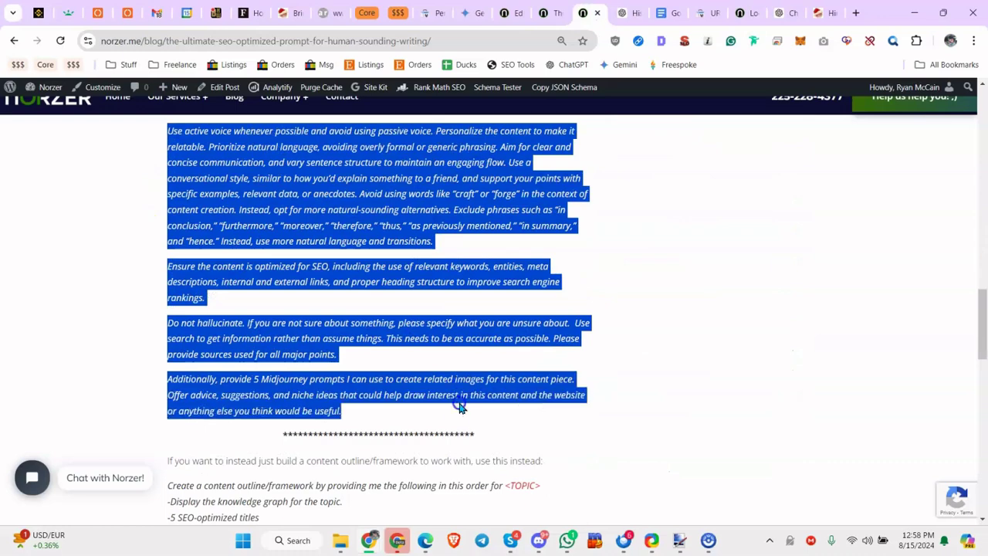
pyautogui.moveTo(459, 382); pyautogui.dragTo(458, 417)
pyautogui.click(286, 539)
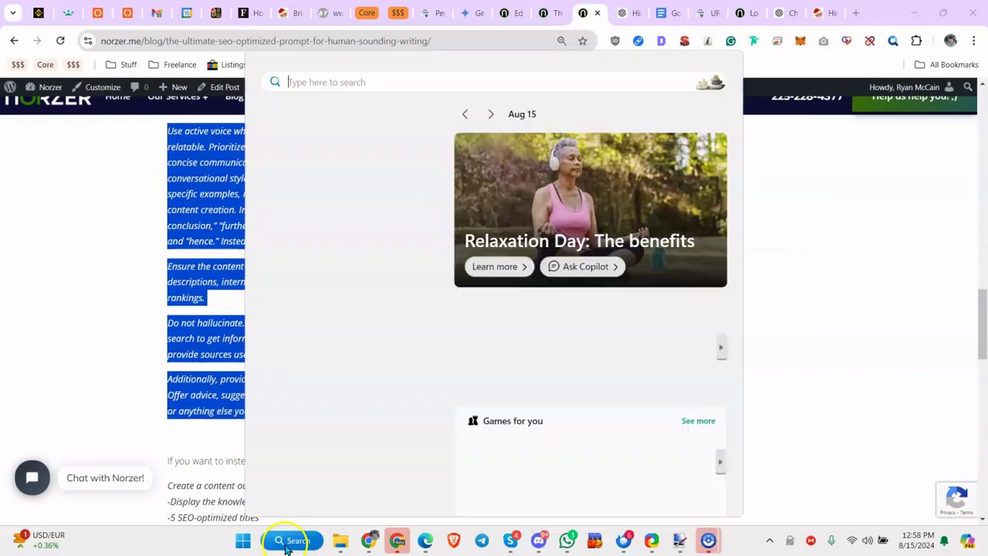
pyautogui.write('word')
pyautogui.click(339, 185)
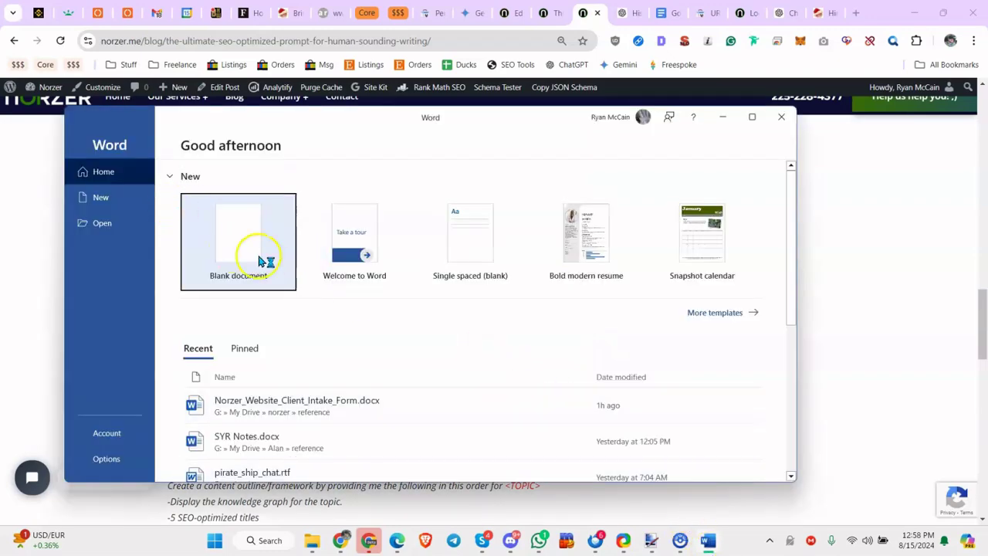
# - Paste the prompt into a new blank Word document, maximized with the Navigation pane closed
pyautogui.click(259, 256)
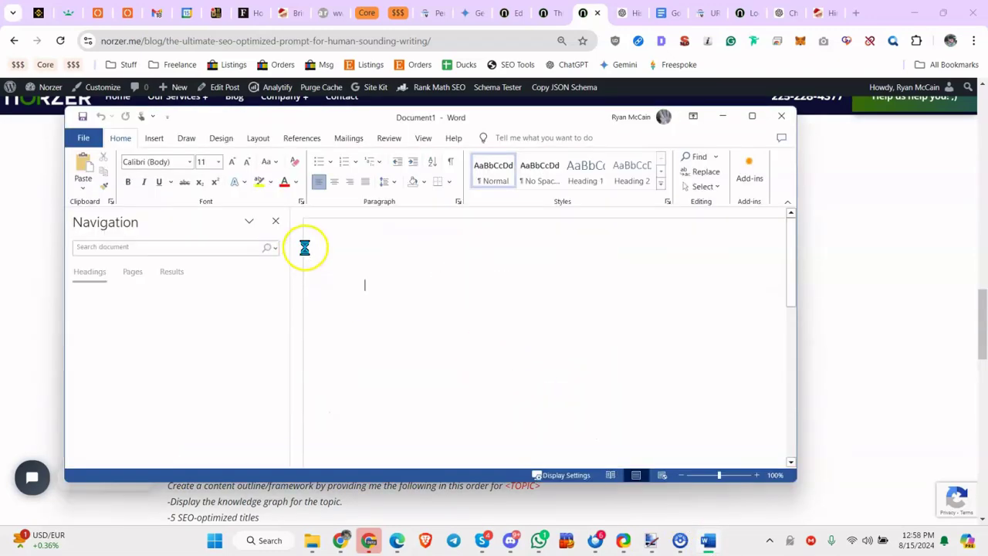
pyautogui.hotkey('ctrl', 'v')
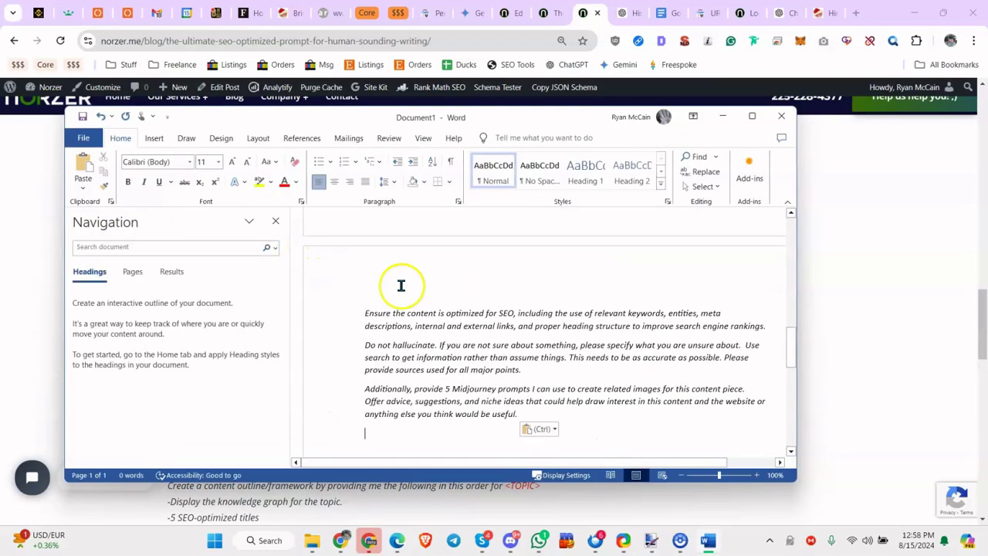
pyautogui.scroll(5, 441, 296)
pyautogui.doubleClick(536, 117)
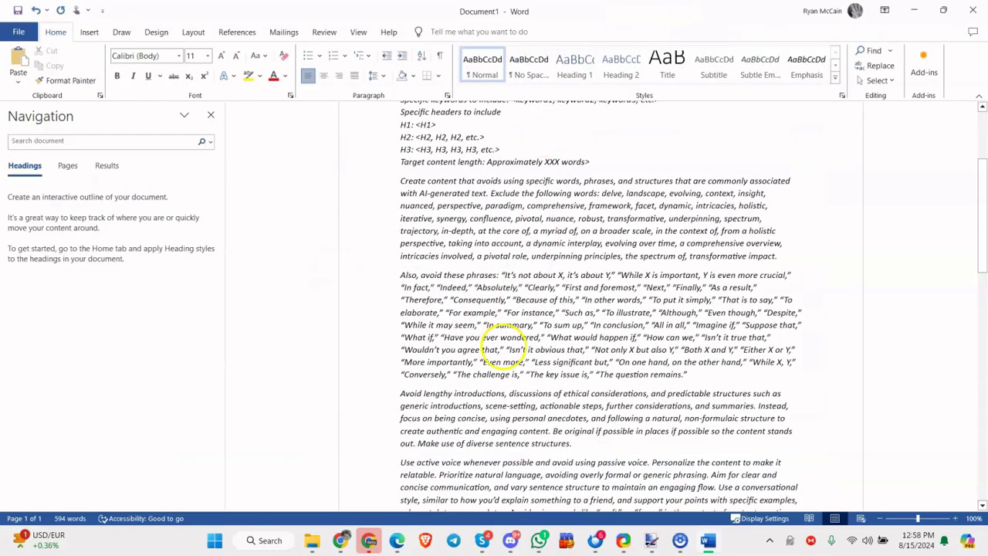
pyautogui.scroll(1, 498, 366)
pyautogui.click(210, 114)
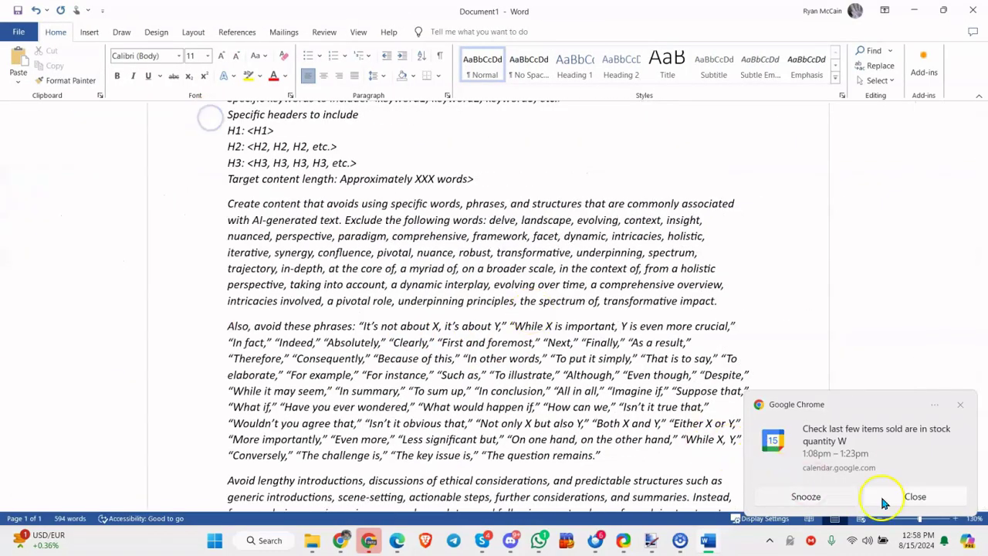
pyautogui.click(915, 496)
pyautogui.scroll(3, 841, 459)
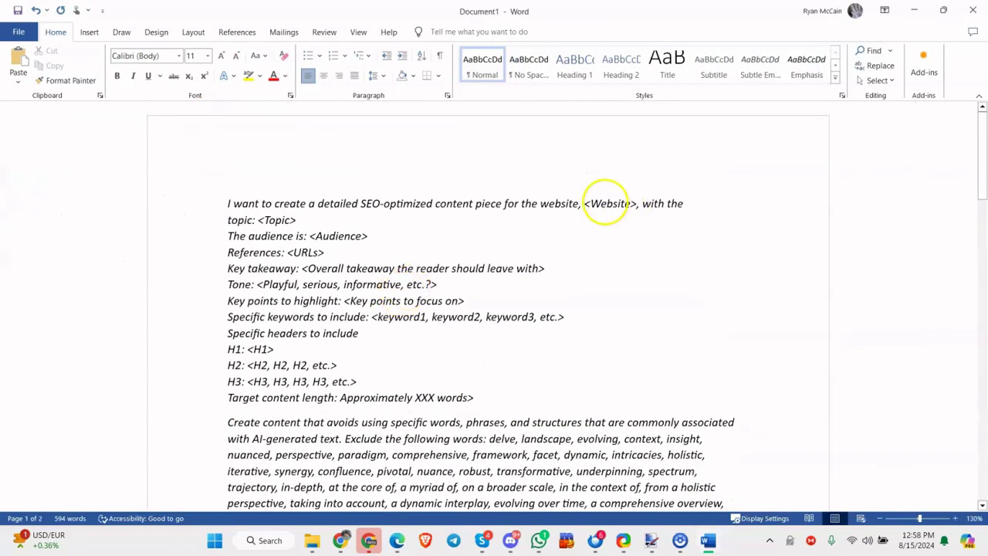
# - Replace the Website and Topic placeholders with santayearround.com and The History of Papa Noel
pyautogui.moveTo(670, 223); pyautogui.dragTo(738, 236)
pyautogui.press('Delete')
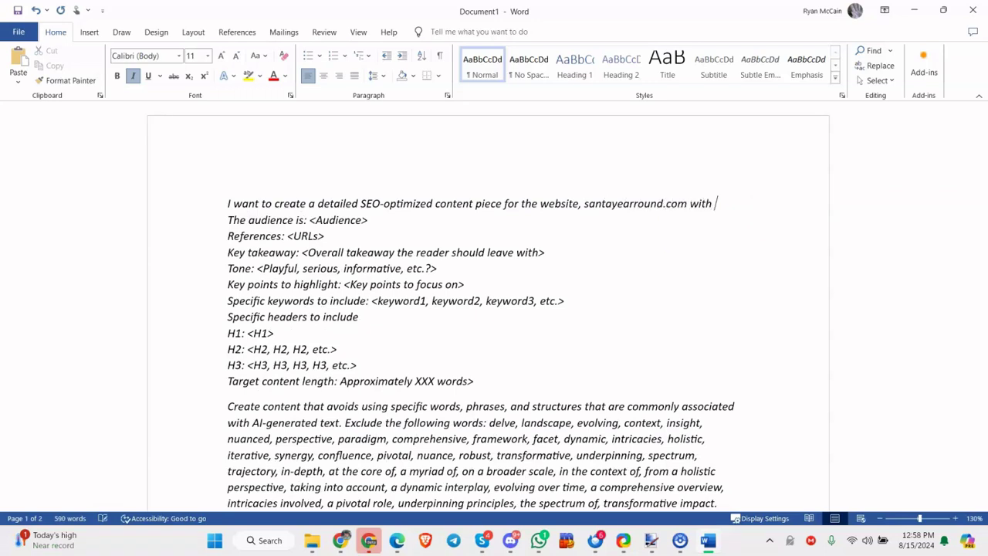
pyautogui.write('the title')
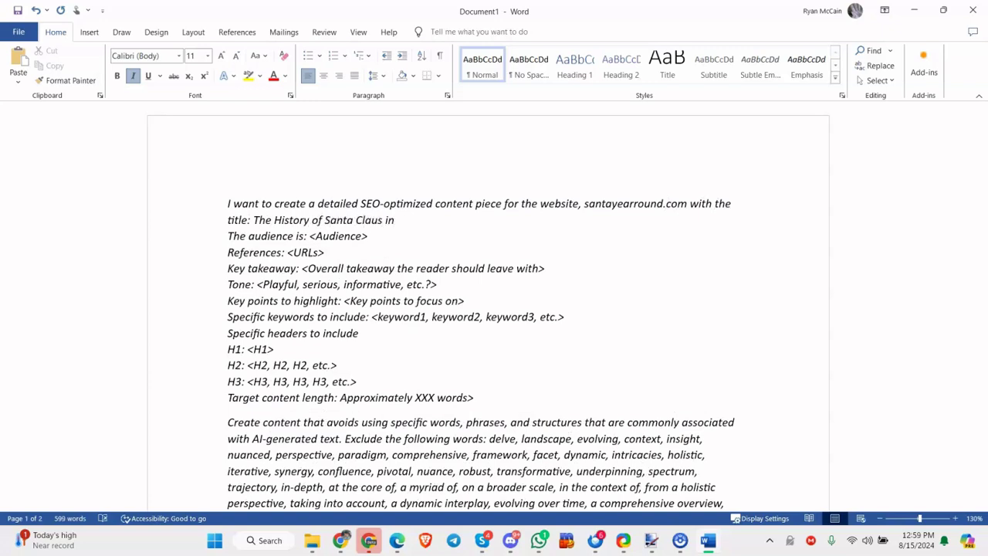
pyautogui.press('BackSpace')
pyautogui.press('BackSpace')
pyautogui.press('BackSpace')
pyautogui.press('BackSpace')
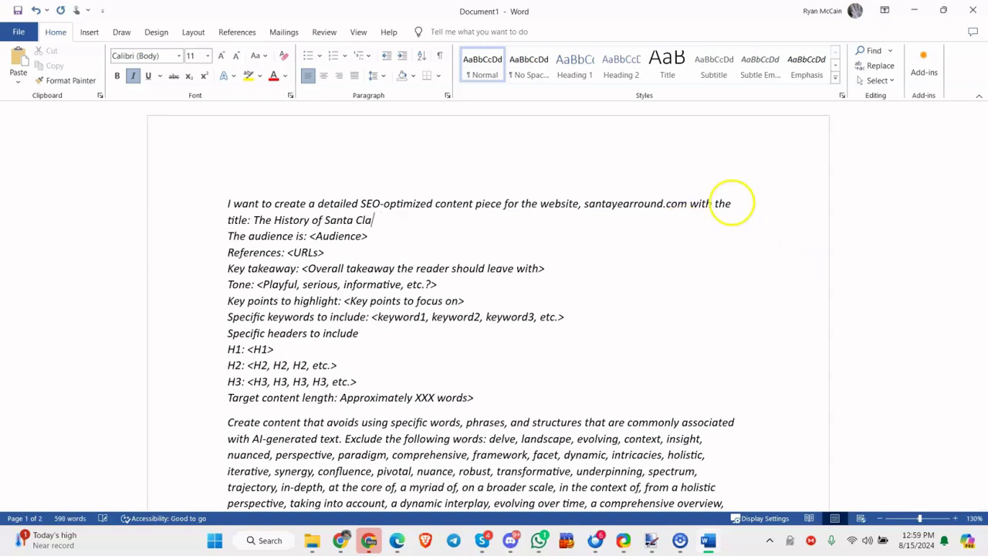
pyautogui.press('BackSpace')
pyautogui.press('BackSpace')
pyautogui.press('BackSpace')
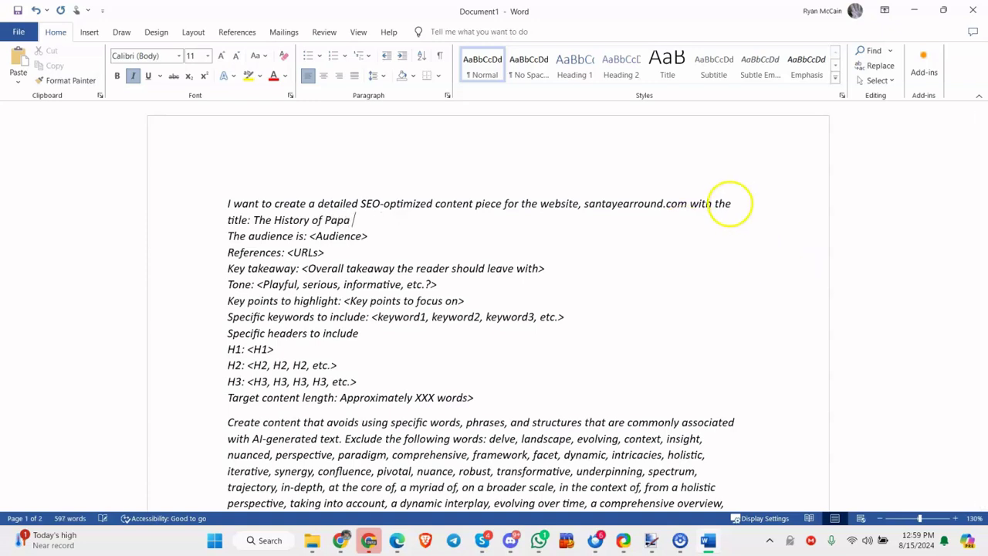
pyautogui.write('Noel')
# - Add blank lines between the prompt's fields, from the title down to the headers section
pyautogui.press('Return')
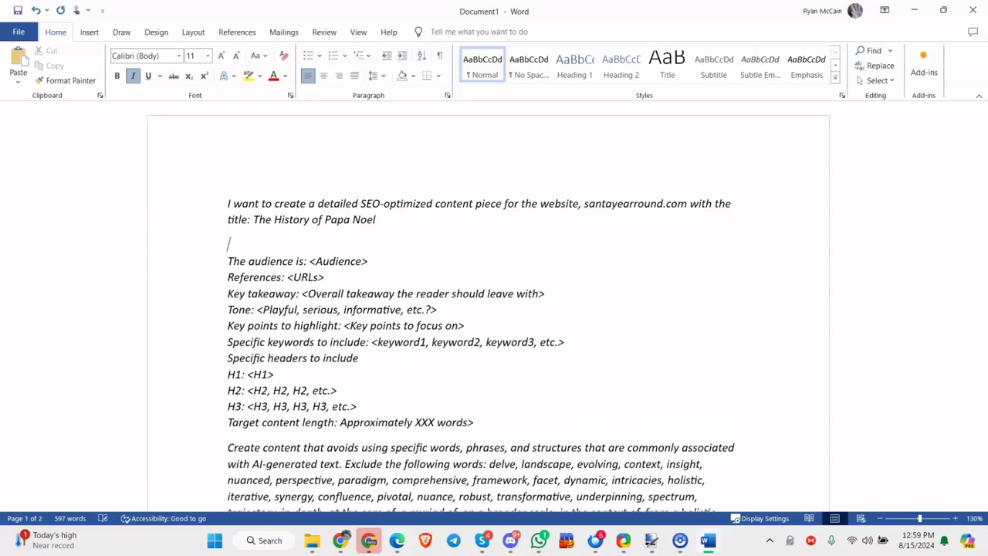
pyautogui.press('Return')
pyautogui.press('Down')
pyautogui.press('Return')
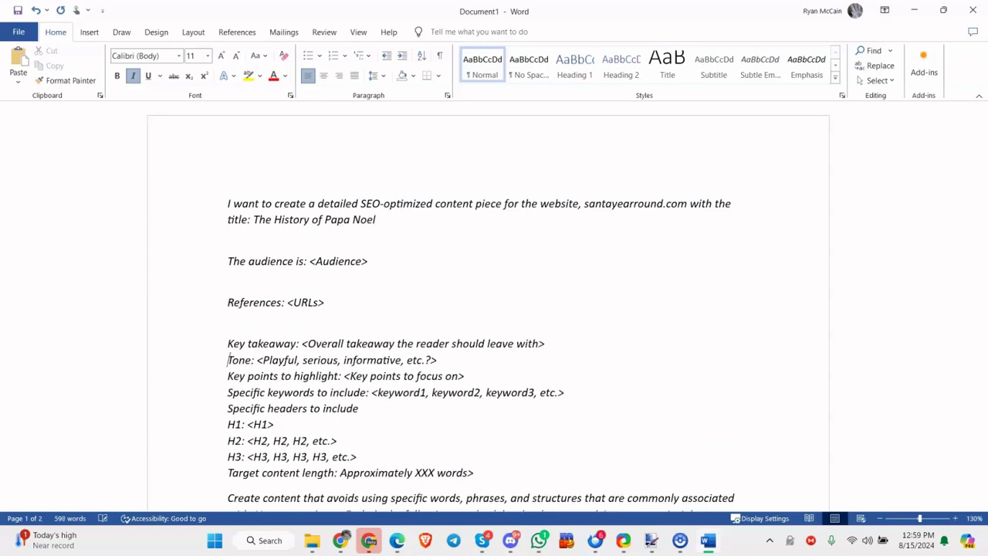
pyautogui.press('BackSpace')
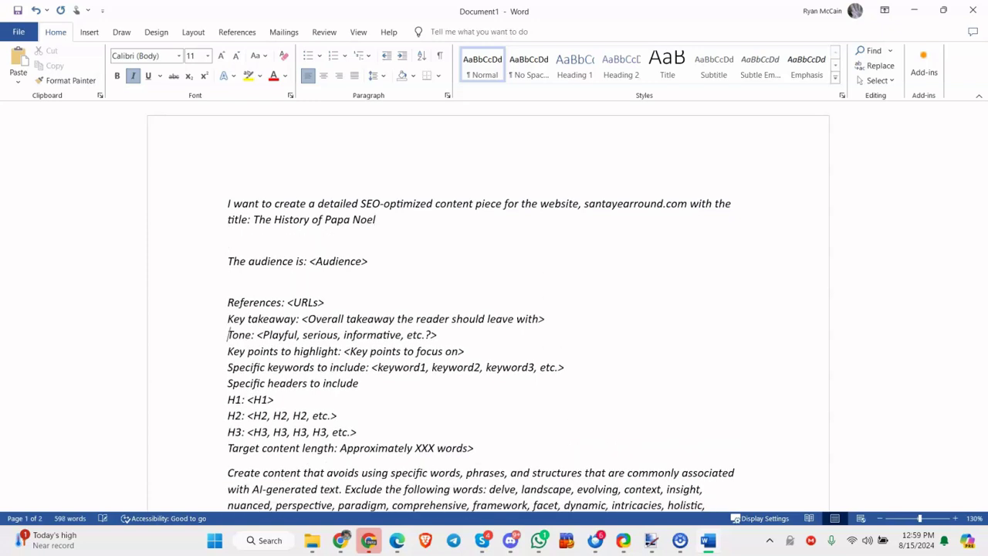
pyautogui.press('Return')
pyautogui.press('Down')
pyautogui.press('Return')
pyautogui.press('Down')
pyautogui.press('Return')
pyautogui.press('Down')
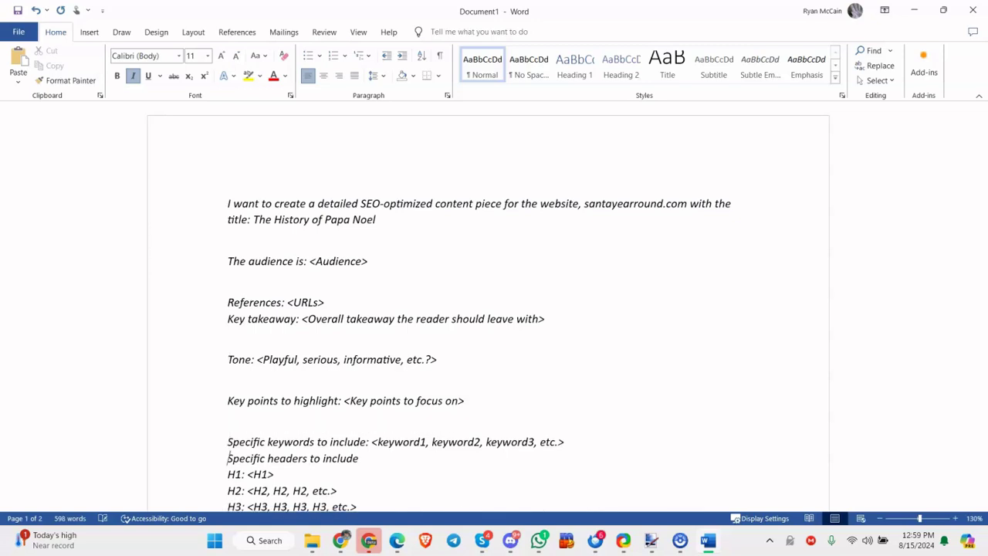
pyautogui.press('Return')
pyautogui.click(346, 302)
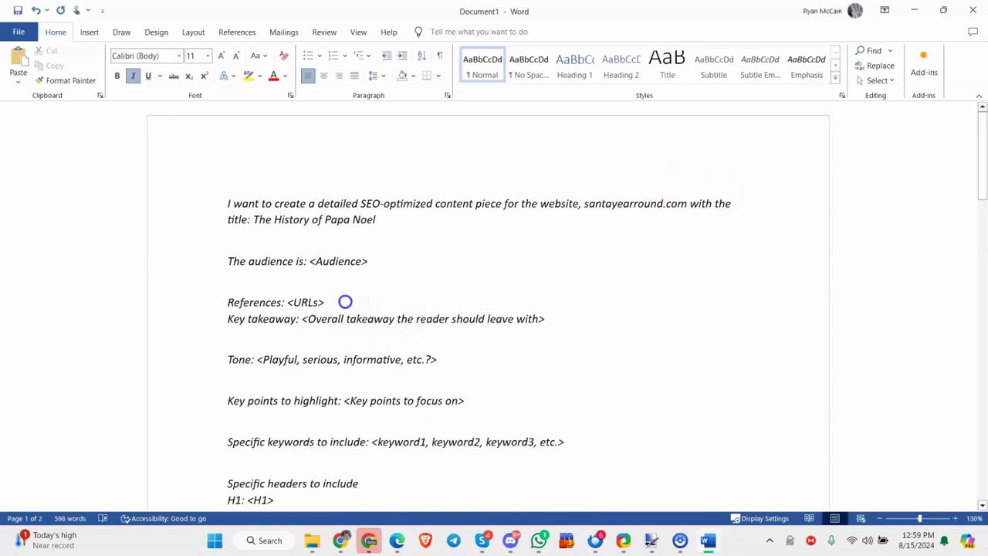
pyautogui.press('Return')
# - Set the audience to Adults and children and delete the URLs placeholder after References
pyautogui.moveTo(309, 261); pyautogui.dragTo(407, 271)
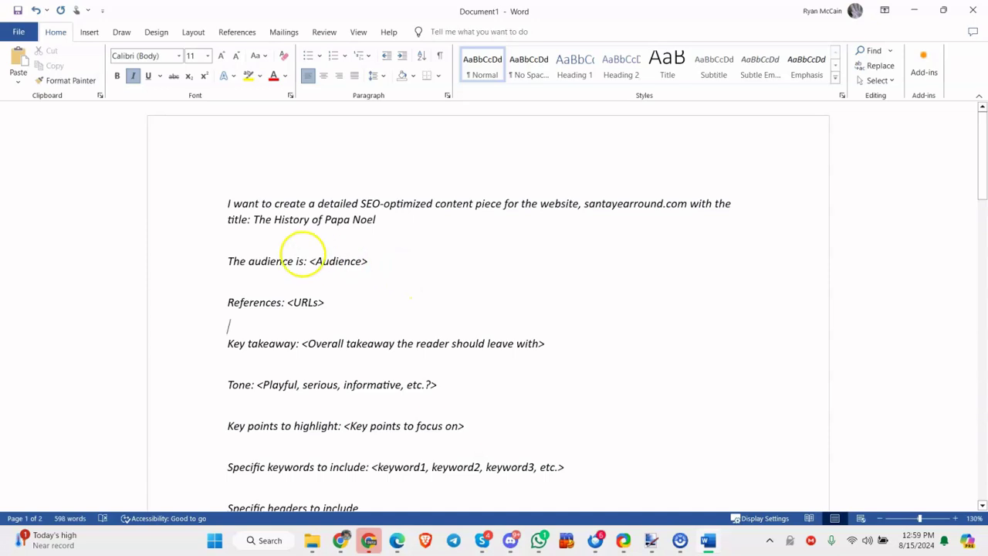
pyautogui.press('BackSpace')
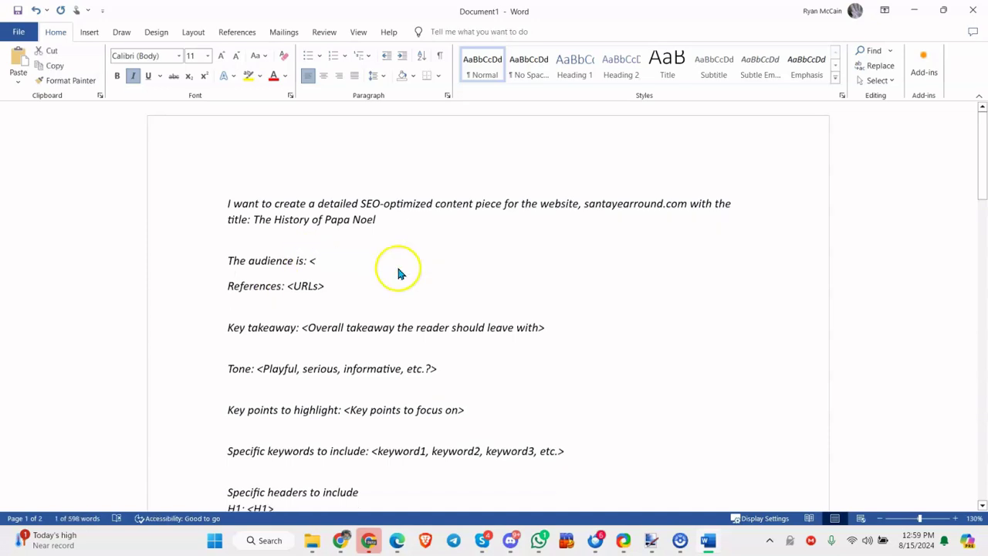
pyautogui.press('BackSpace')
pyautogui.write('Adults and children')
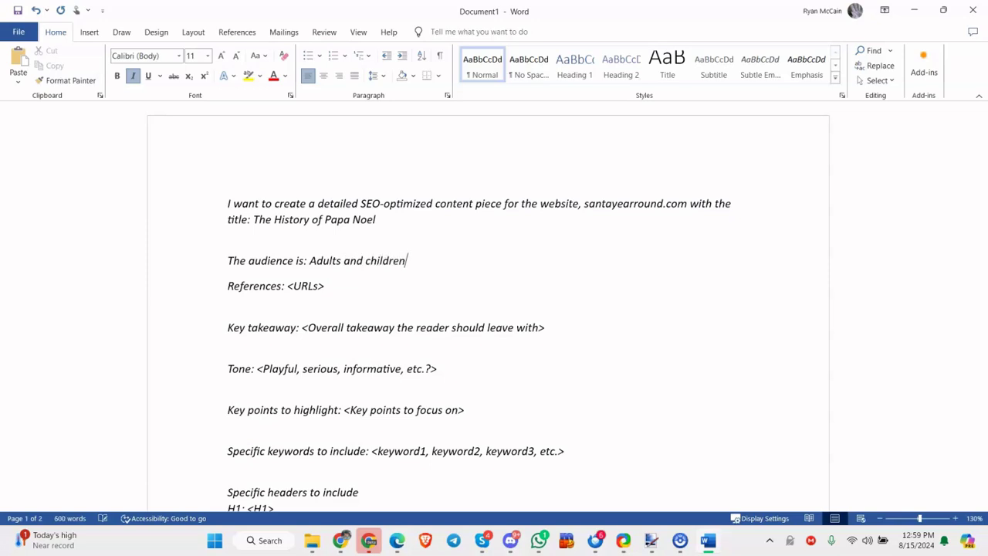
pyautogui.click(348, 282)
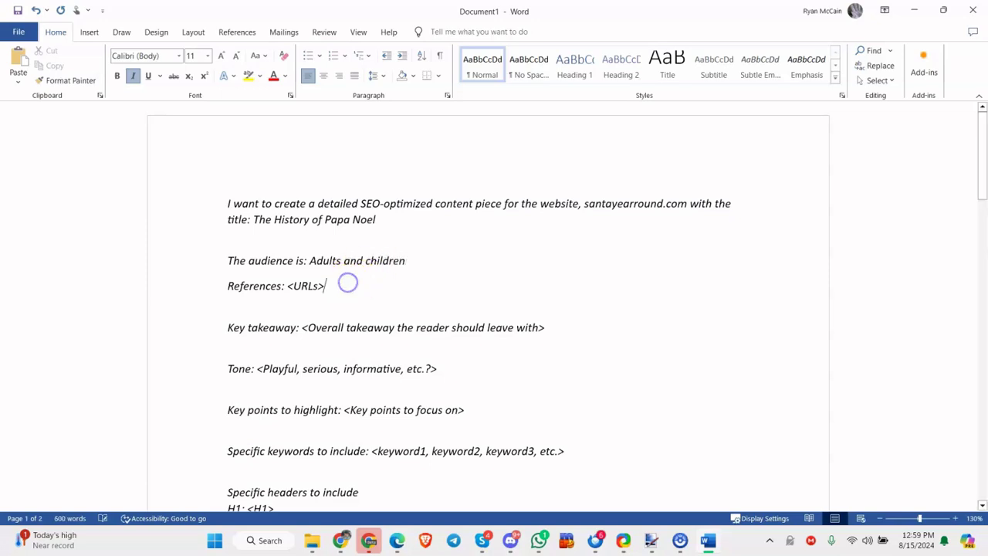
pyautogui.press('BackSpace')
pyautogui.press('BackSpace')
pyautogui.press('BackSpace')
pyautogui.click(350, 280)
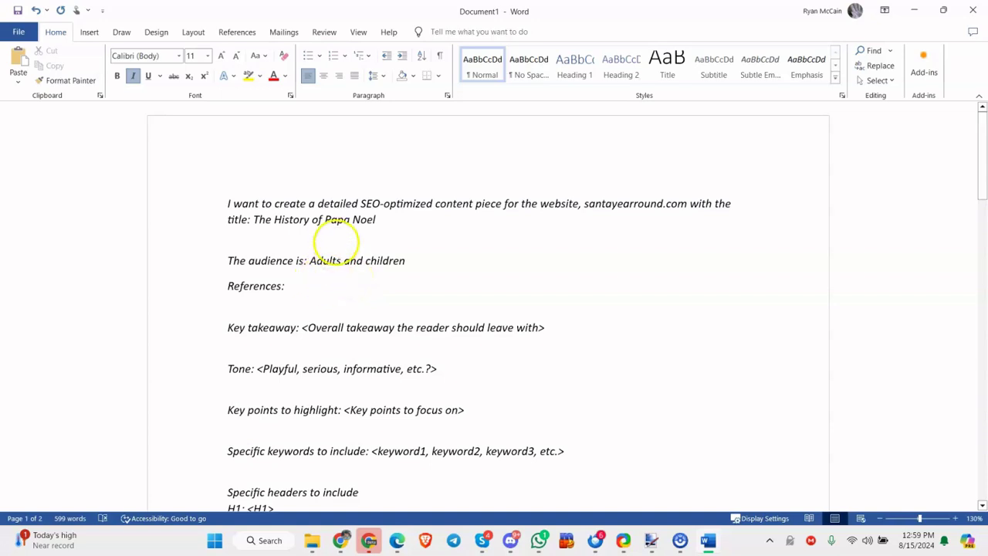
pyautogui.doubleClick(340, 220)
pyautogui.click(280, 291)
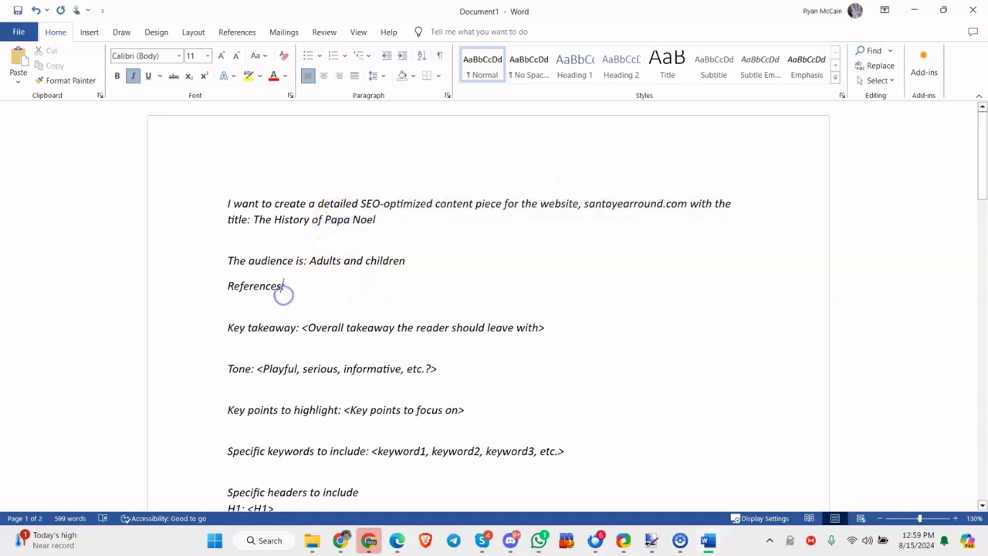
pyautogui.click(317, 336)
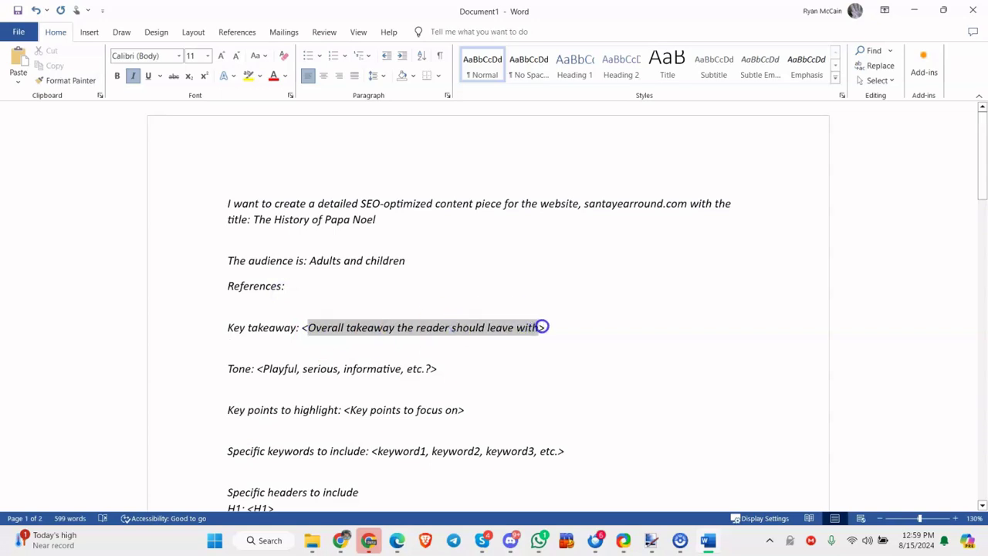
# - Replace the key takeaway with Papa Noel's influence on Louisiana Cajun Christmas culture
pyautogui.moveTo(307, 327); pyautogui.dragTo(567, 329)
pyautogui.press('BackSpace')
pyautogui.press('BackSpace')
pyautogui.write('Pa')
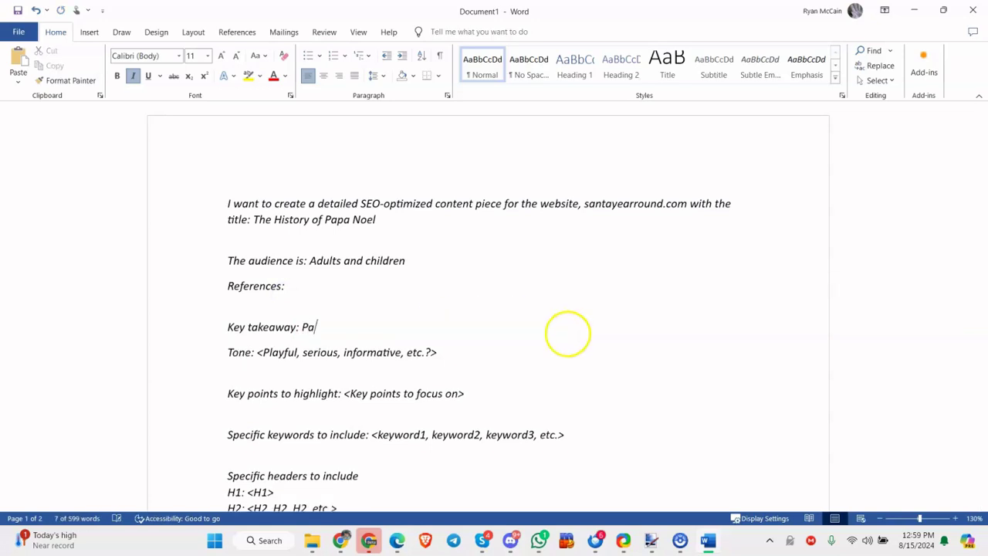
pyautogui.write('pa Noel has a big influence i')
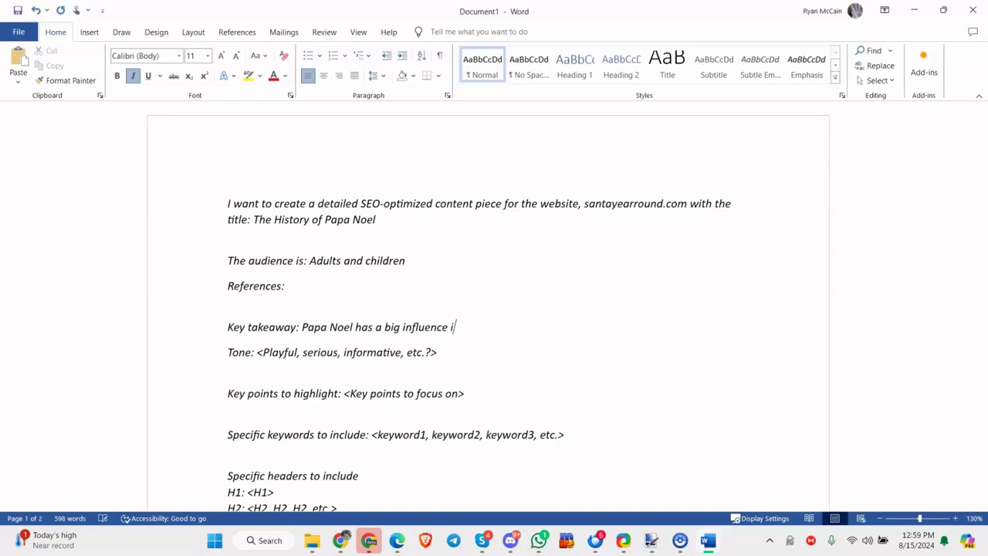
pyautogui.press('BackSpace')
pyautogui.write('onon o')
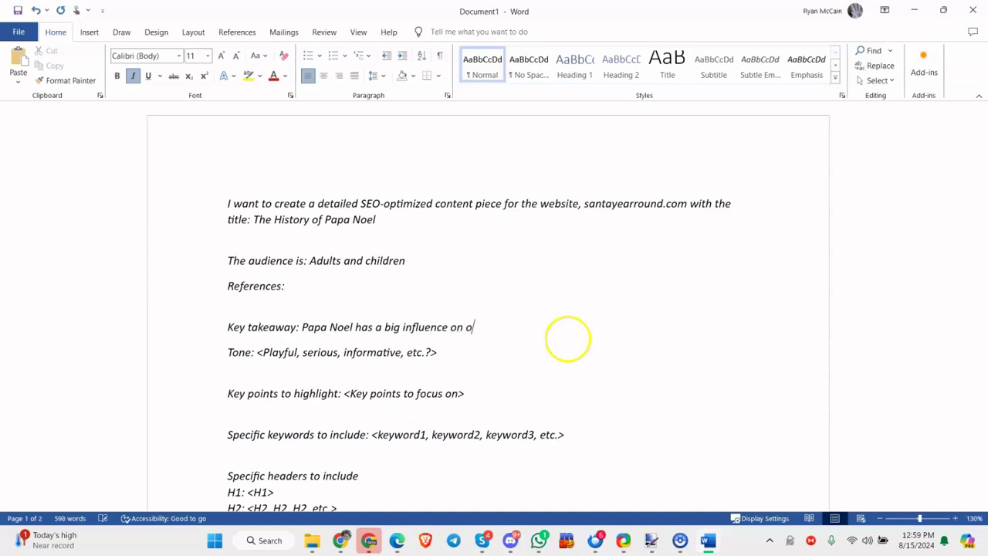
pyautogui.write('uisiana cajun')
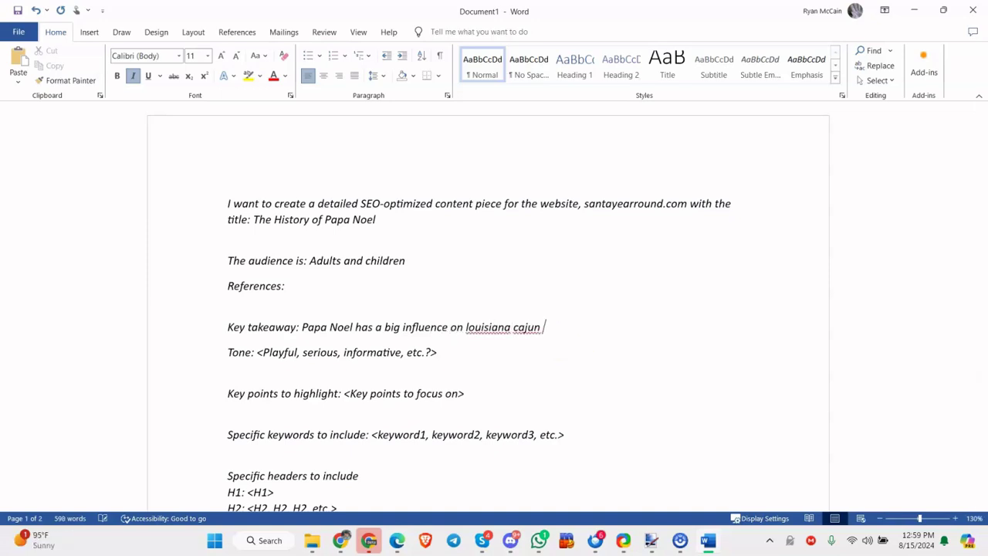
pyautogui.write('mas culture')
pyautogui.press('Return')
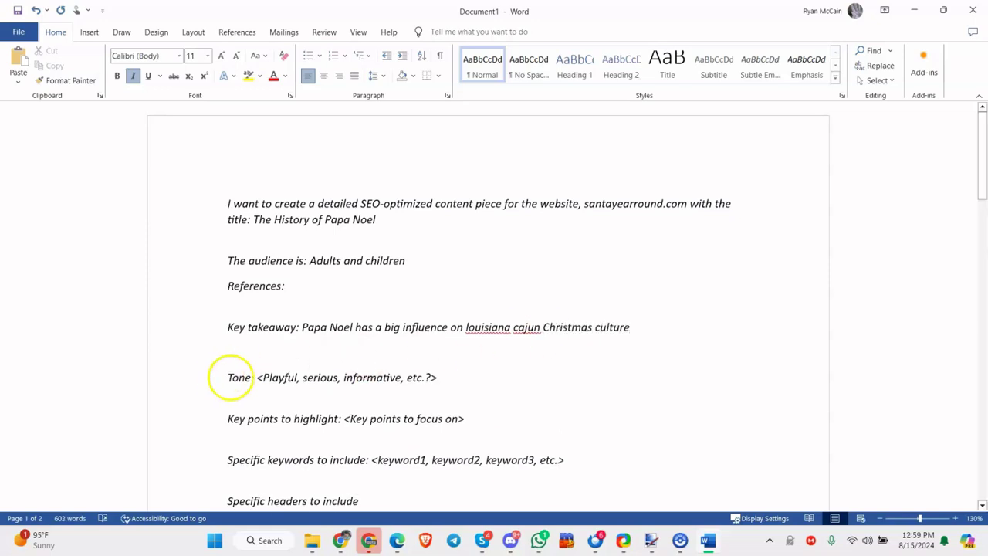
# - Set the tone to Fun and informative
pyautogui.moveTo(257, 377); pyautogui.dragTo(469, 375)
pyautogui.write('Fun and informative')
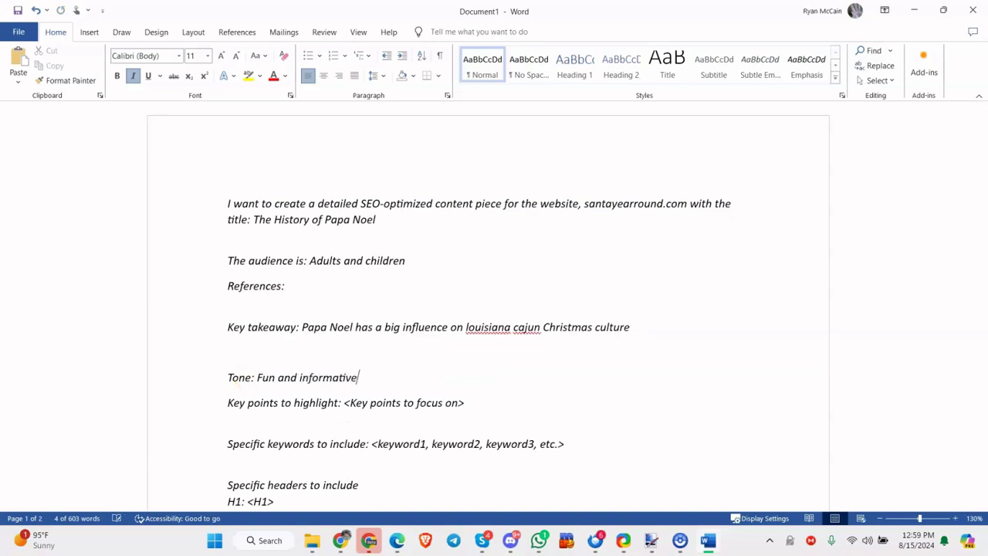
pyautogui.press('Return')
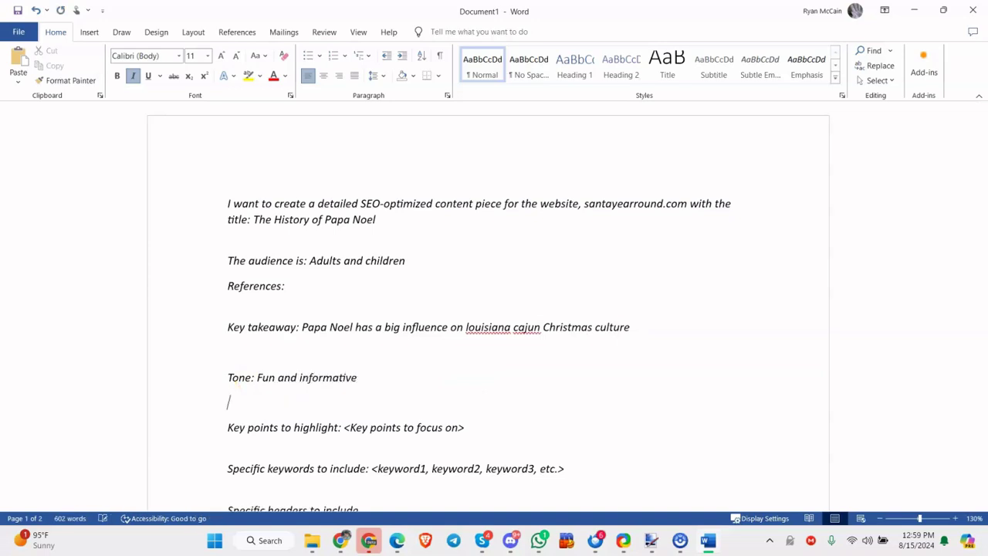
# - Set the key points to Papa Noel's influence on cajun Christmas culture
pyautogui.moveTo(350, 427); pyautogui.dragTo(447, 429)
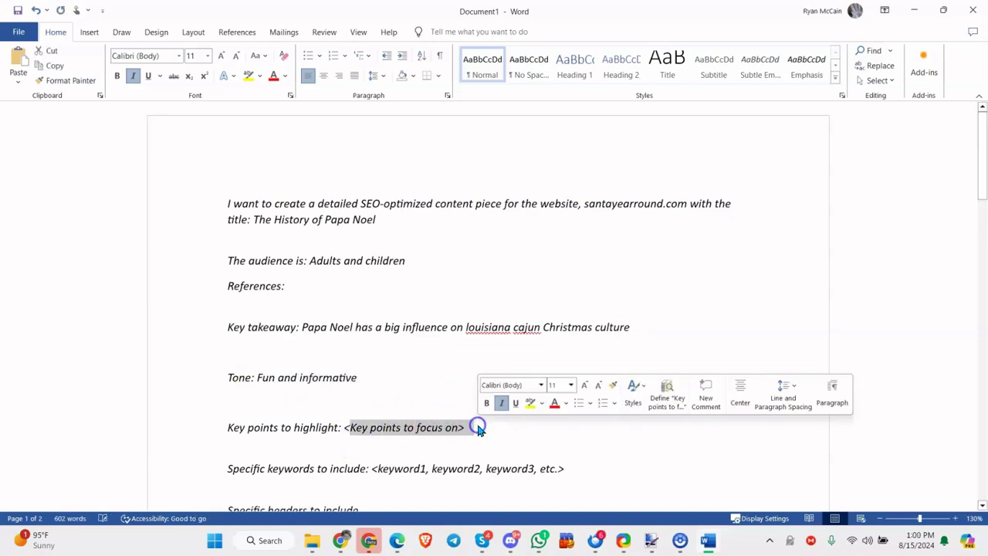
pyautogui.press('BackSpace')
pyautogui.press('super')
pyautogui.write('apa')
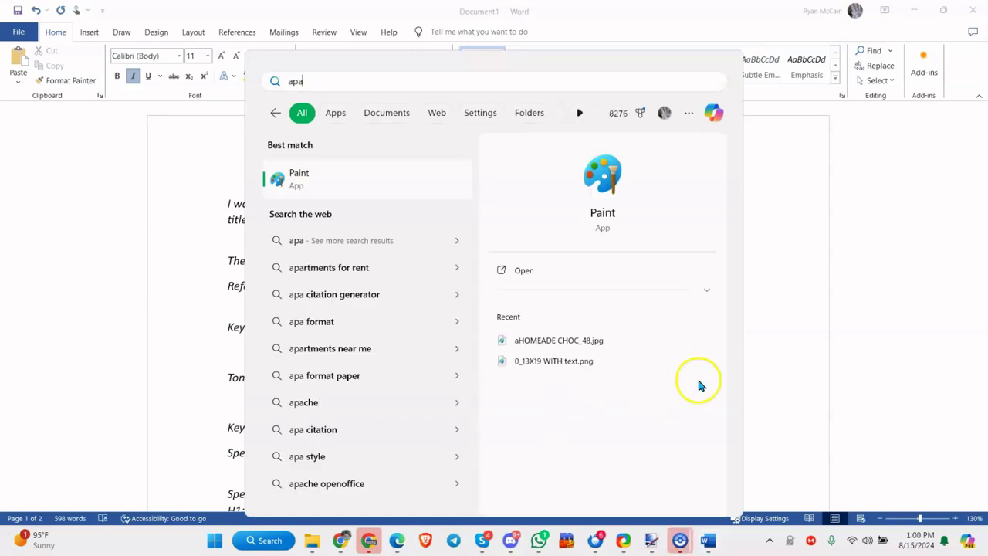
pyautogui.press('Escape')
pyautogui.write('apas')
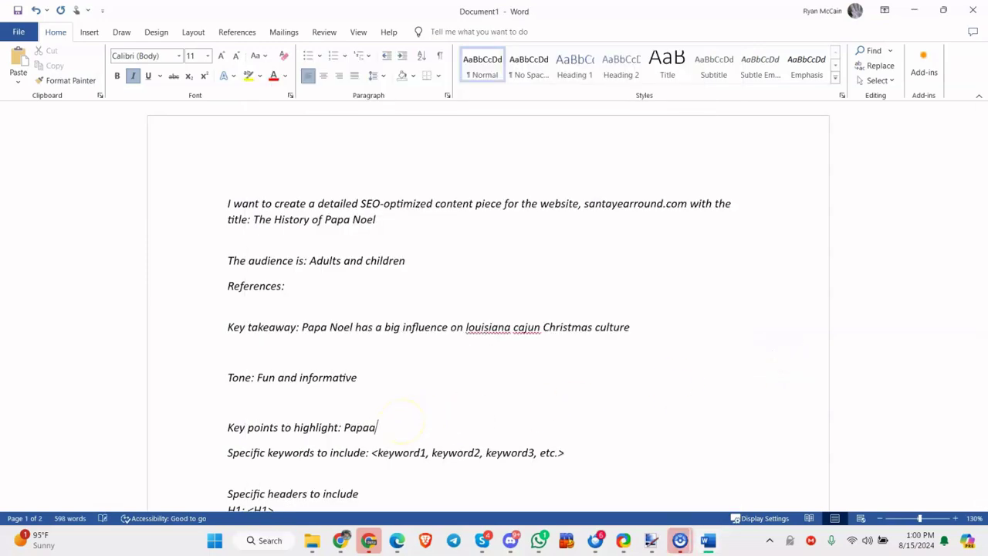
pyautogui.press('BackSpace')
pyautogui.write('Noels inf')
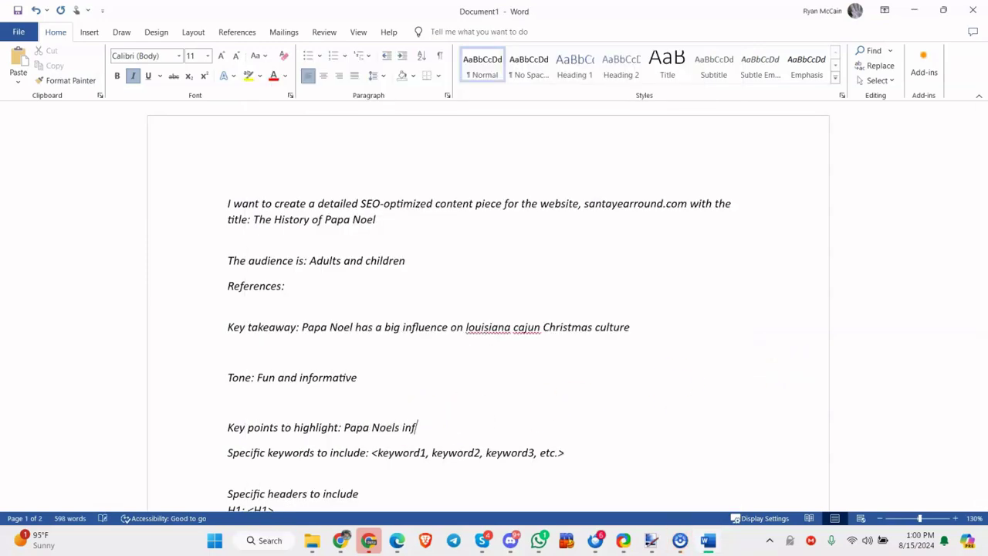
pyautogui.write('luence on')
pyautogui.press('BackSpace')
pyautogui.write('n cajun Chri')
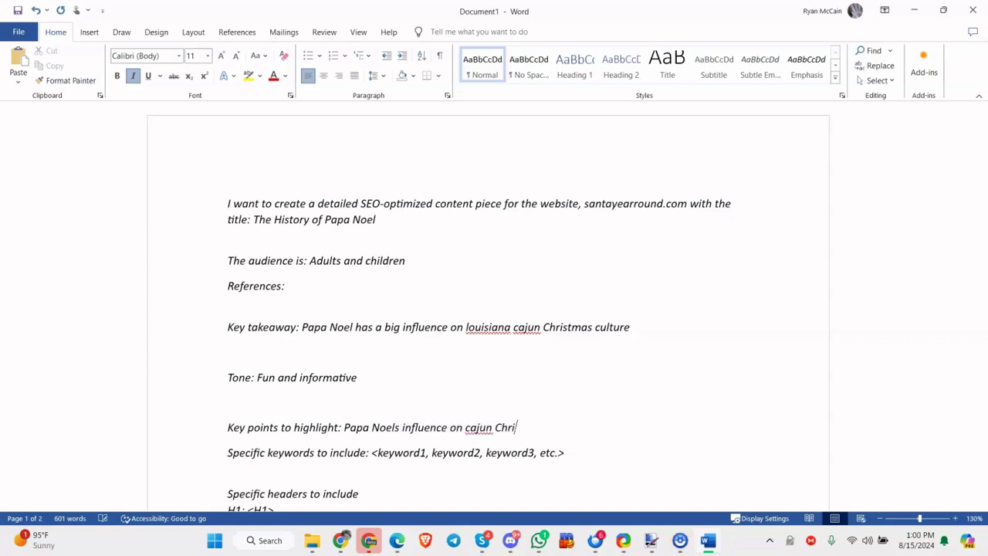
pyautogui.write('stmas culture')
pyautogui.press('Return')
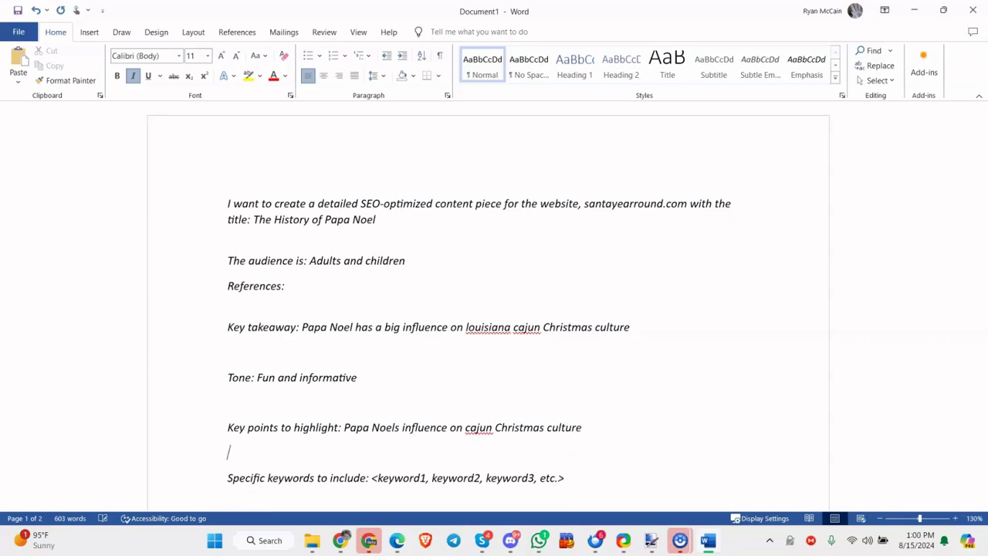
pyautogui.scroll(-1, 426, 368)
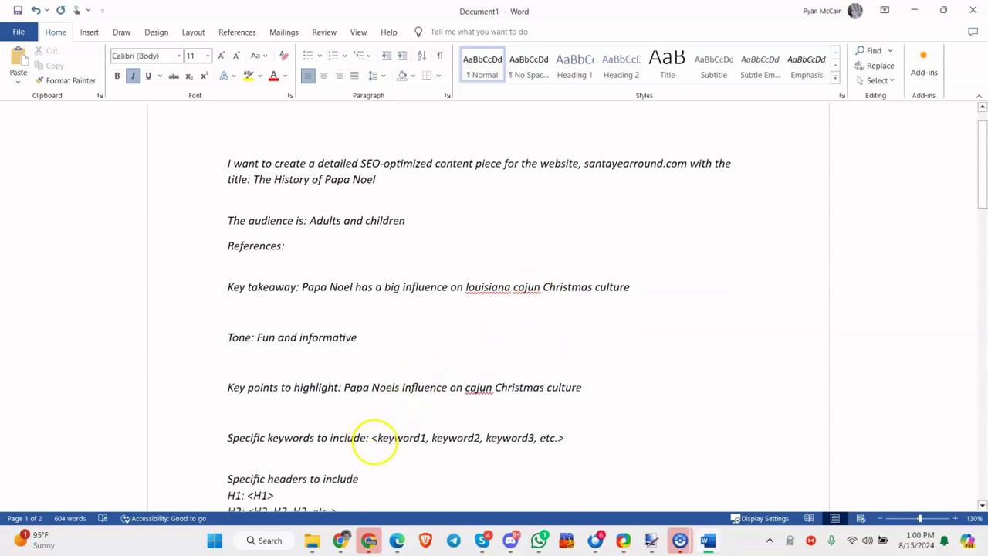
# - Replace the keywords placeholder with Baton Rouge and Gumbo
pyautogui.moveTo(372, 437); pyautogui.dragTo(584, 437)
pyautogui.write('Baton Rouge')
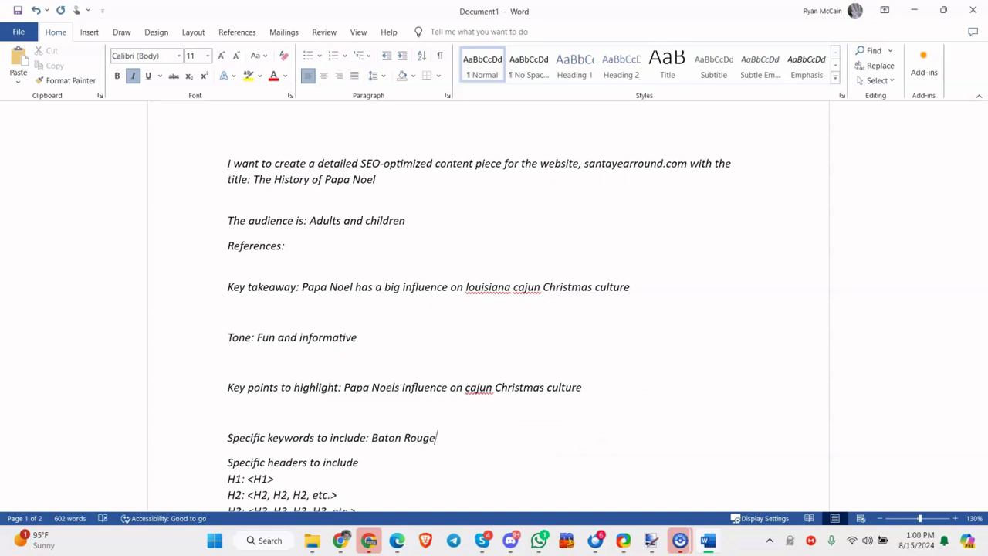
pyautogui.press('Return')
pyautogui.click(460, 438)
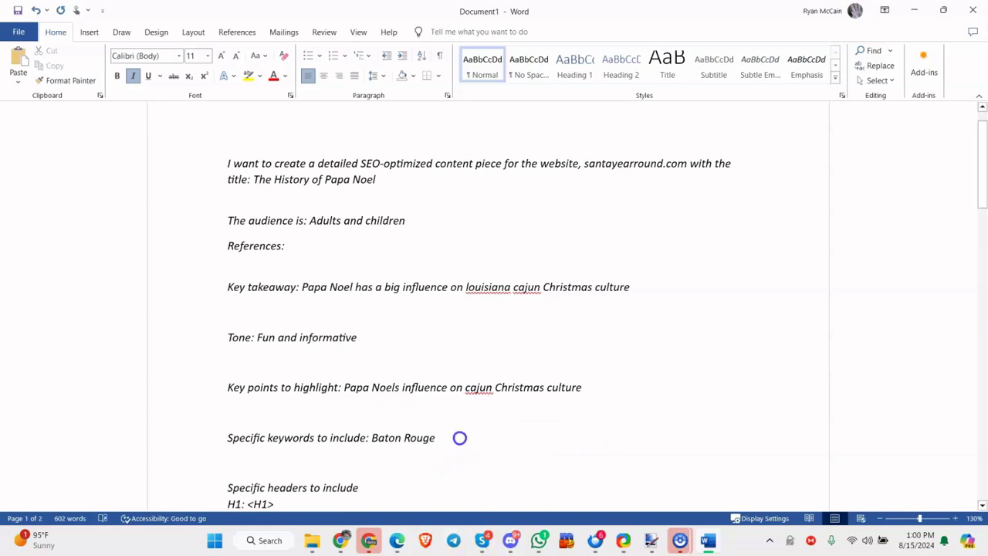
pyautogui.click(457, 437)
pyautogui.write(', Gumbo')
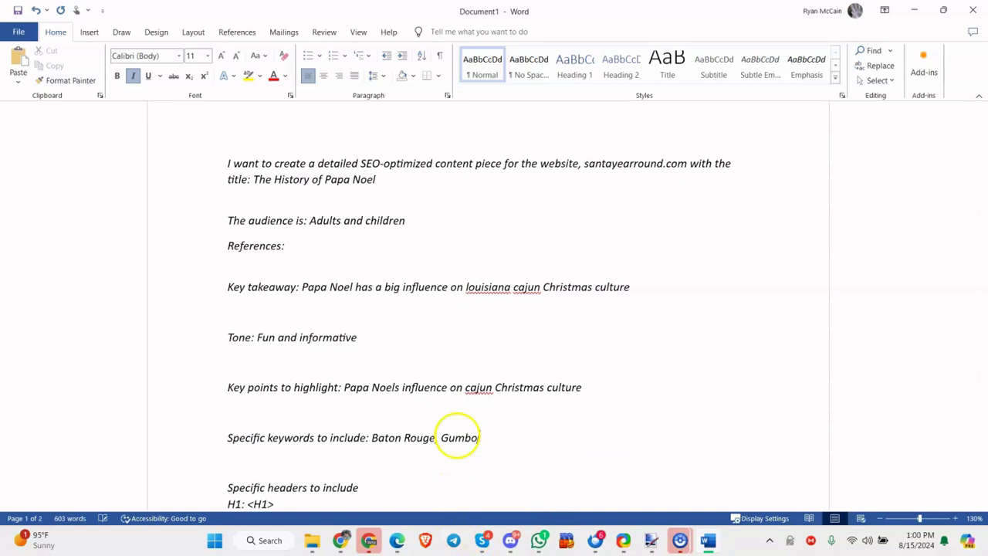
# - Clear the H1 placeholder and put the H2 line back on its own line
pyautogui.scroll(-2, 458, 437)
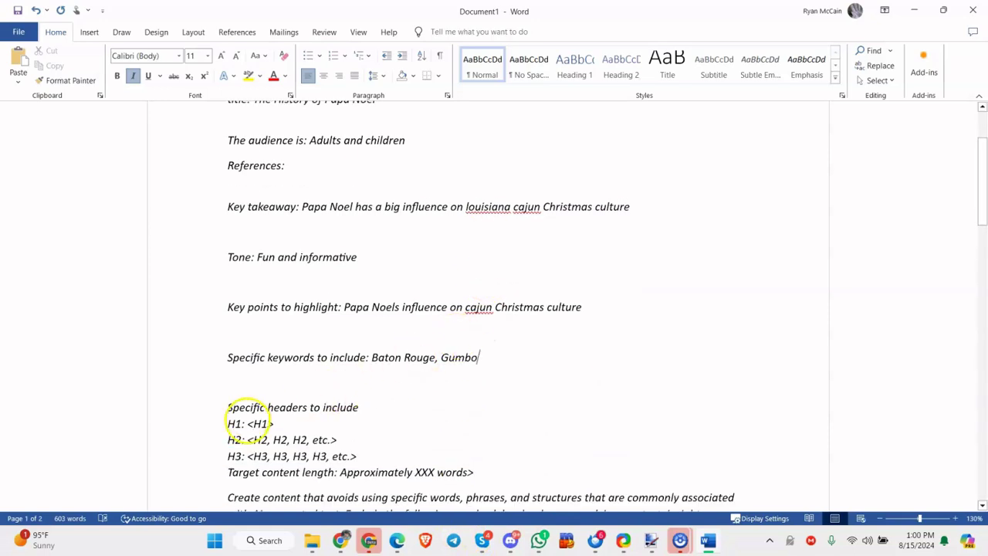
pyautogui.moveTo(243, 424); pyautogui.dragTo(305, 426)
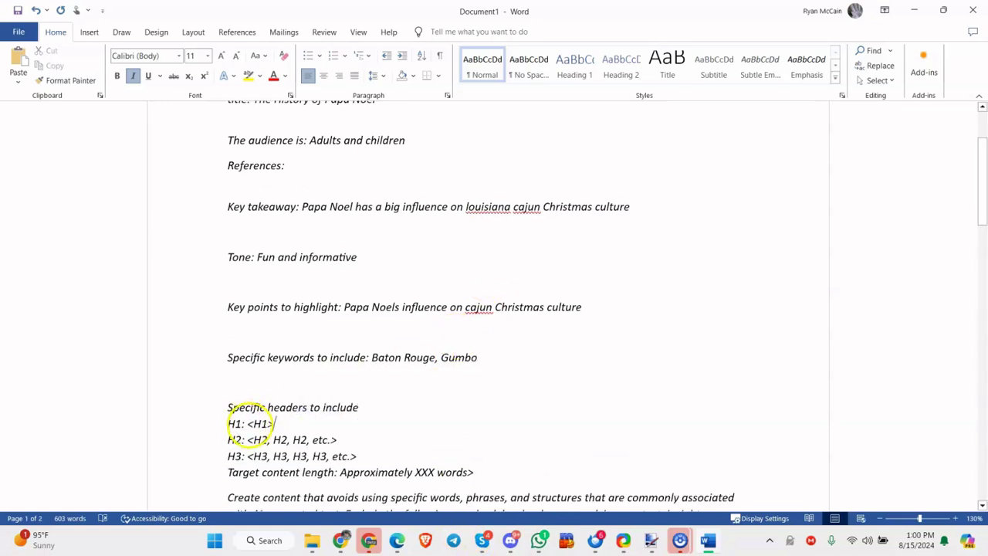
pyautogui.write('The H2:')
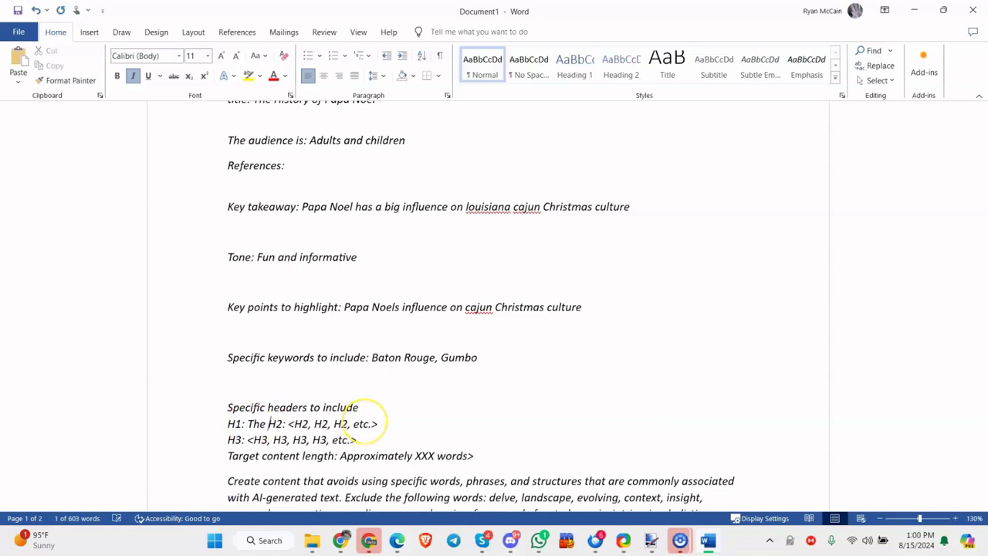
pyautogui.press('Return')
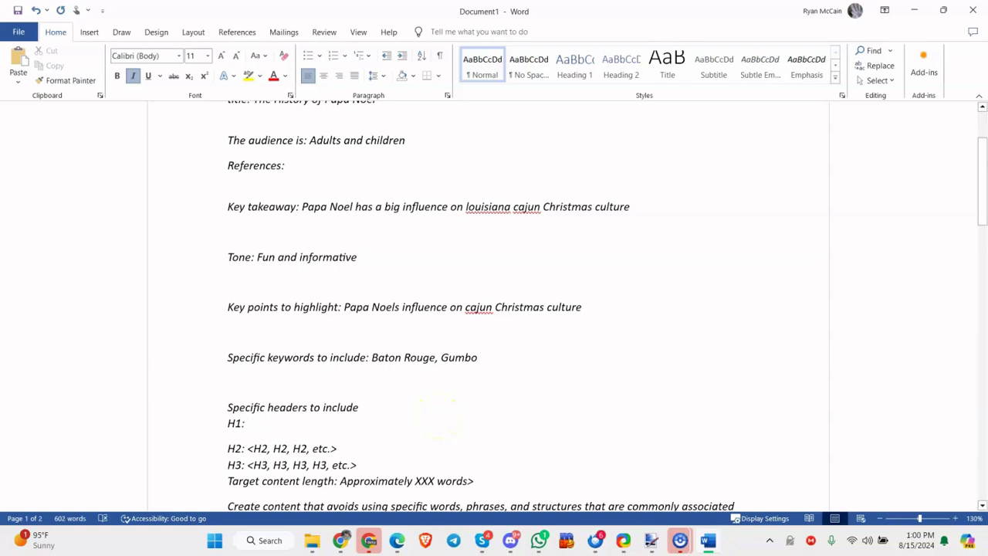
# - Write the H2 heading 'Is Papa Noel really Santa Clause?'
pyautogui.write('What is the')
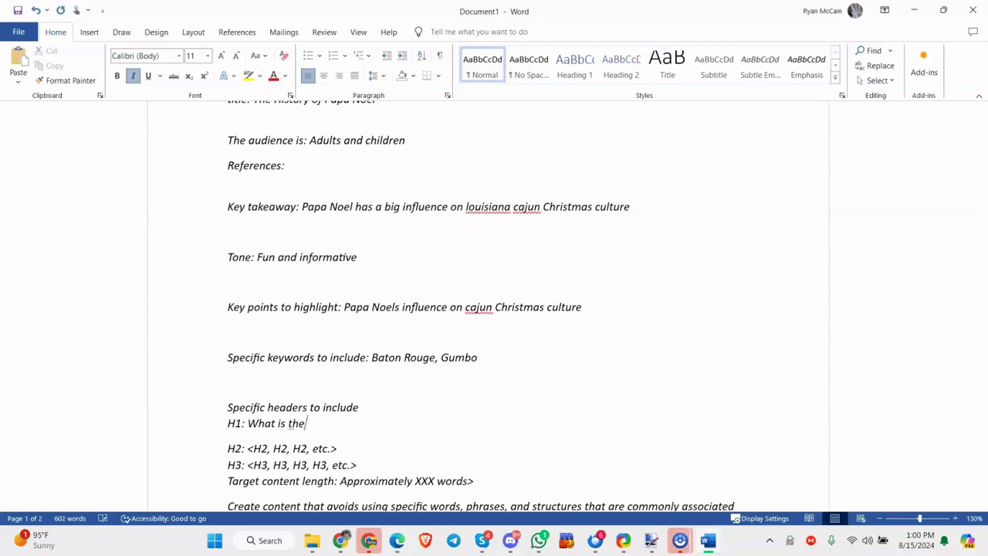
pyautogui.press('BackSpace')
pyautogui.press('BackSpace')
pyautogui.press('BackSpace')
pyautogui.press('BackSpace')
pyautogui.press('BackSpace')
pyautogui.press('BackSpace')
pyautogui.click(442, 436)
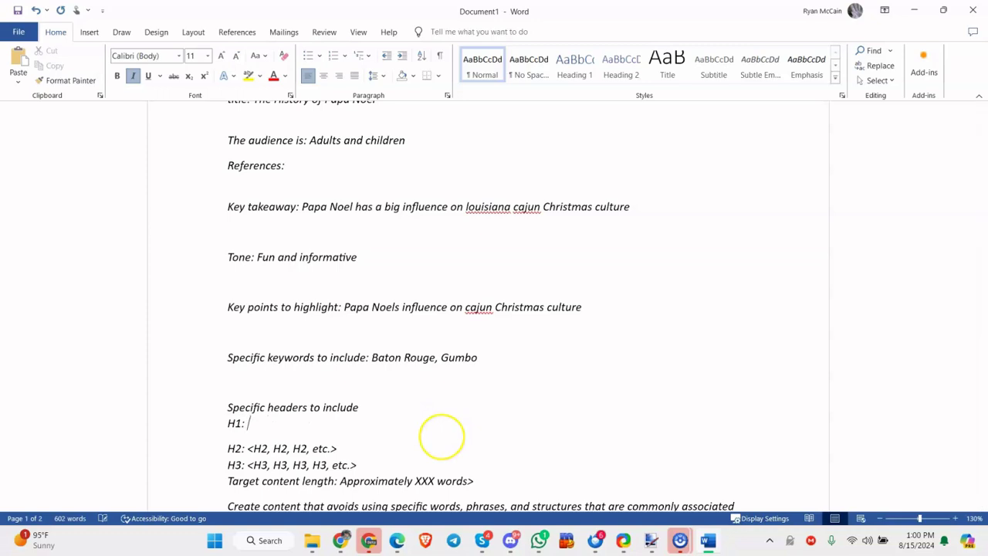
pyautogui.press('BackSpace')
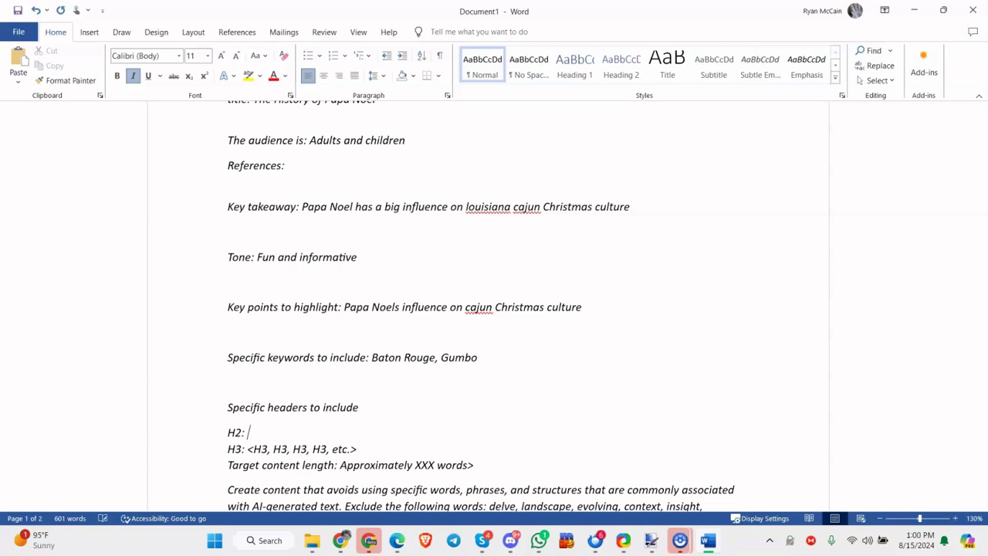
pyautogui.click(244, 432)
pyautogui.write('IsPapa Noel real')
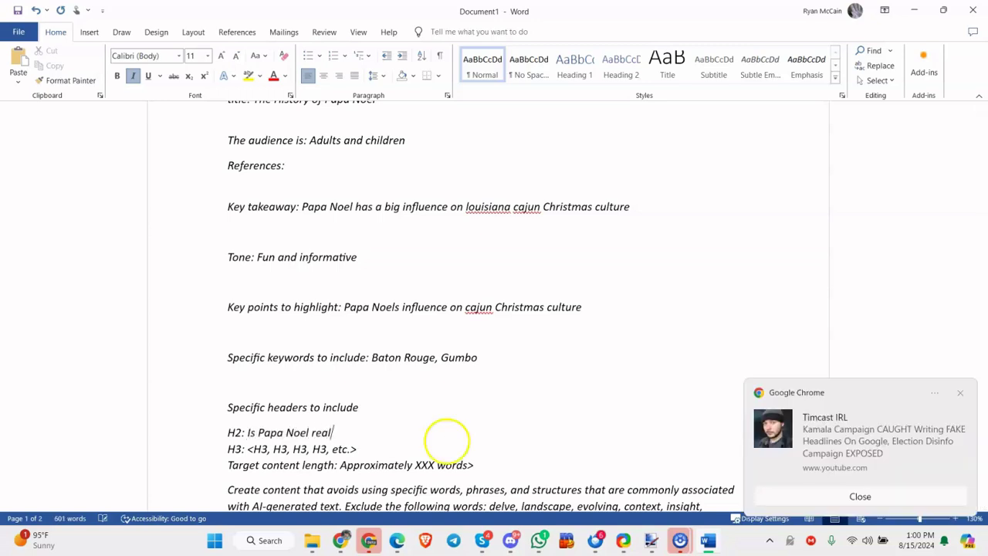
pyautogui.write('y Santa Clause?')
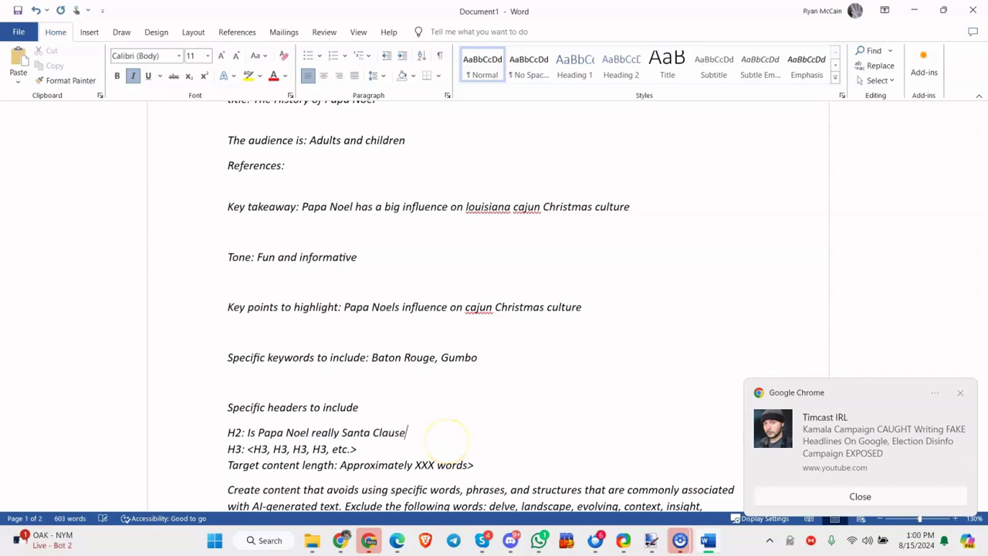
pyautogui.click(859, 496)
# - Delete the H3 placeholder line and the XXX words placeholder
pyautogui.moveTo(357, 448); pyautogui.dragTo(222, 451)
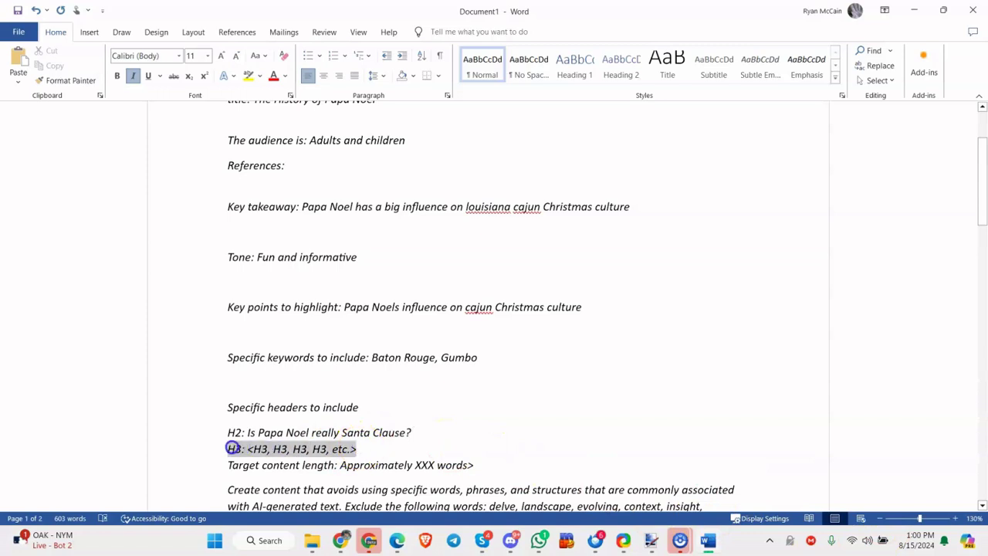
pyautogui.press('Delete')
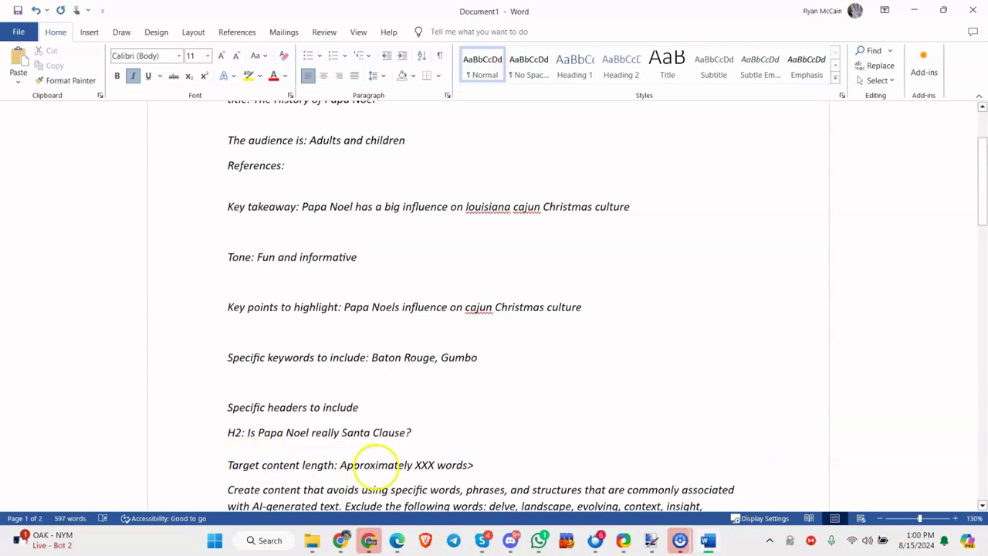
pyautogui.doubleClick(419, 464)
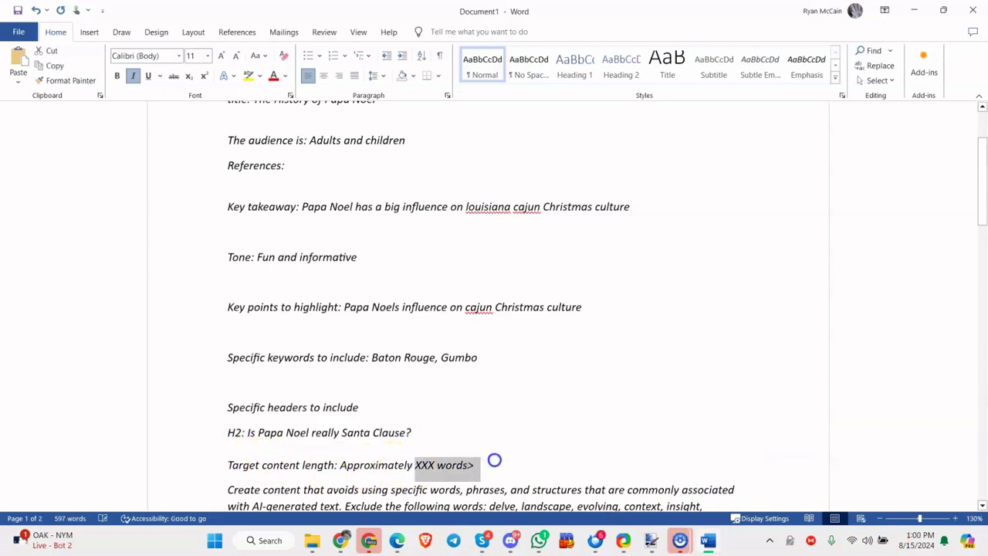
pyautogui.press('BackSpace')
# - Set the target length to 500 words and select the entire prompt text
pyautogui.write('500')
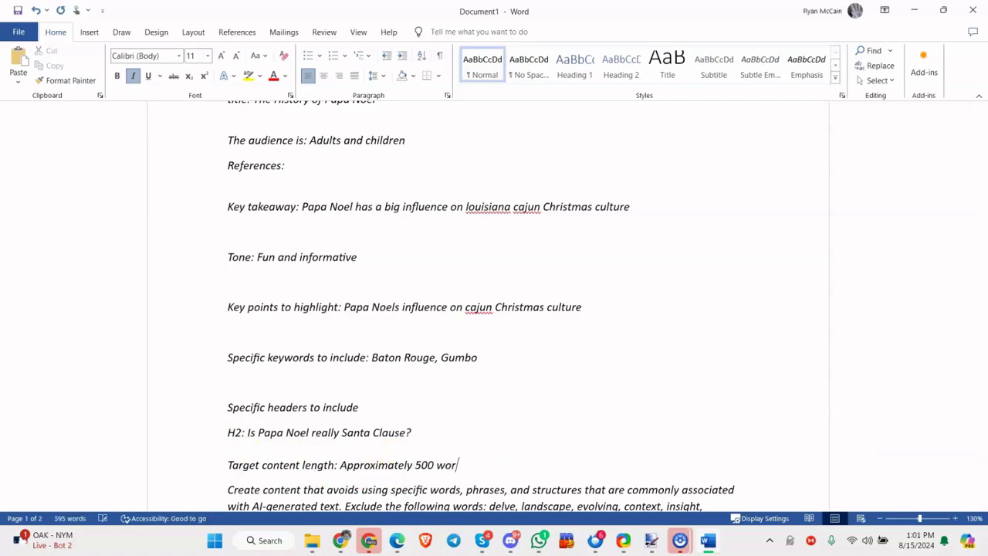
pyautogui.scroll(-5, 555, 375)
pyautogui.scroll(-3, 555, 375)
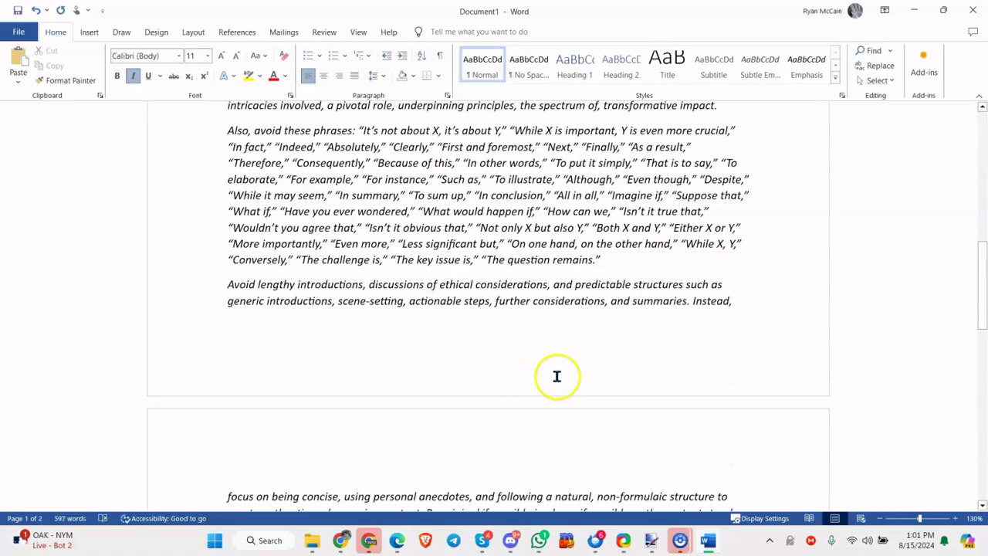
pyautogui.scroll(-3, 764, 312)
pyautogui.scroll(-3, 753, 316)
pyautogui.scroll(-3, 718, 340)
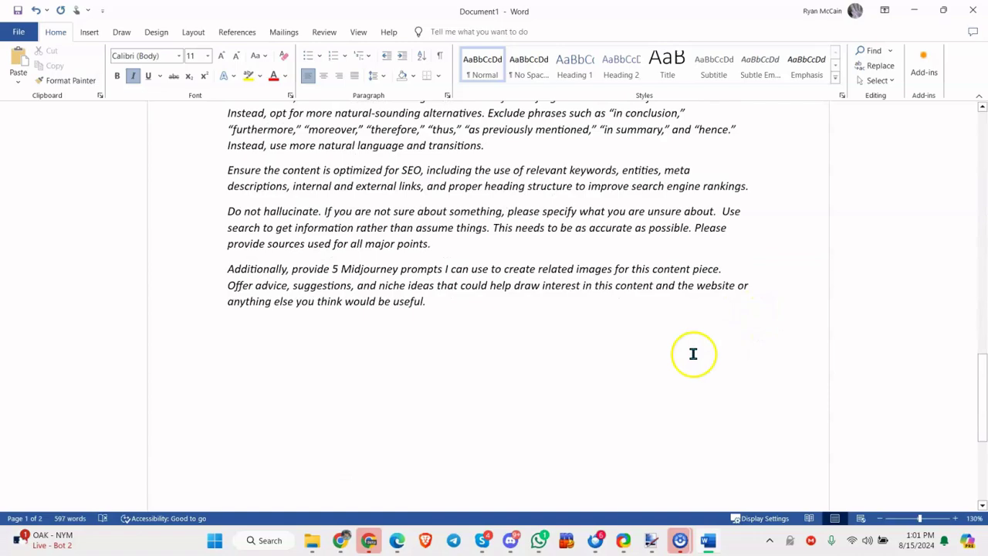
pyautogui.moveTo(573, 339)
pyautogui.mouseDown()
pyautogui.moveTo(216, 216)
pyautogui.moveTo(239, 205)
pyautogui.mouseUp()
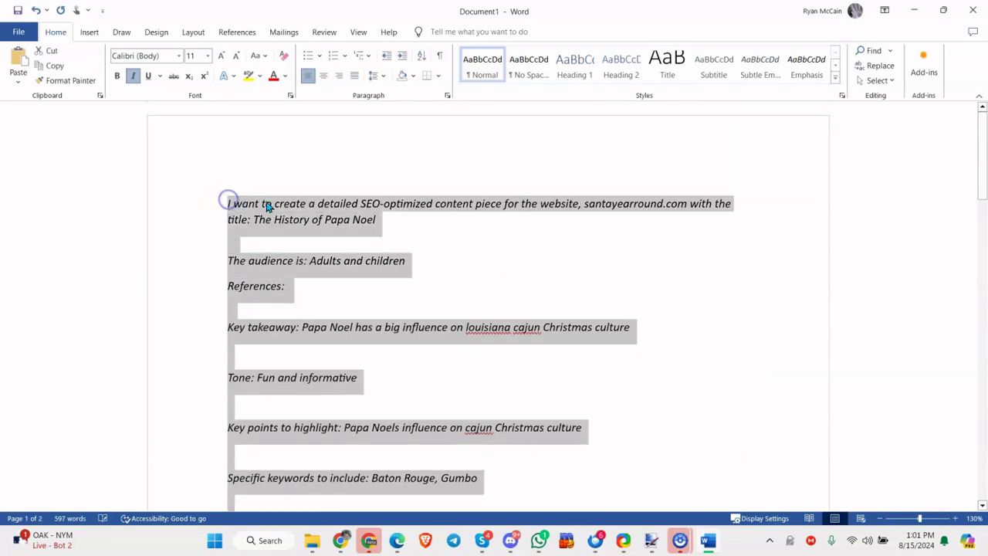
# - Switch to the Chrome window and load ChatGPT in a maximized browser tab
pyautogui.click(339, 540)
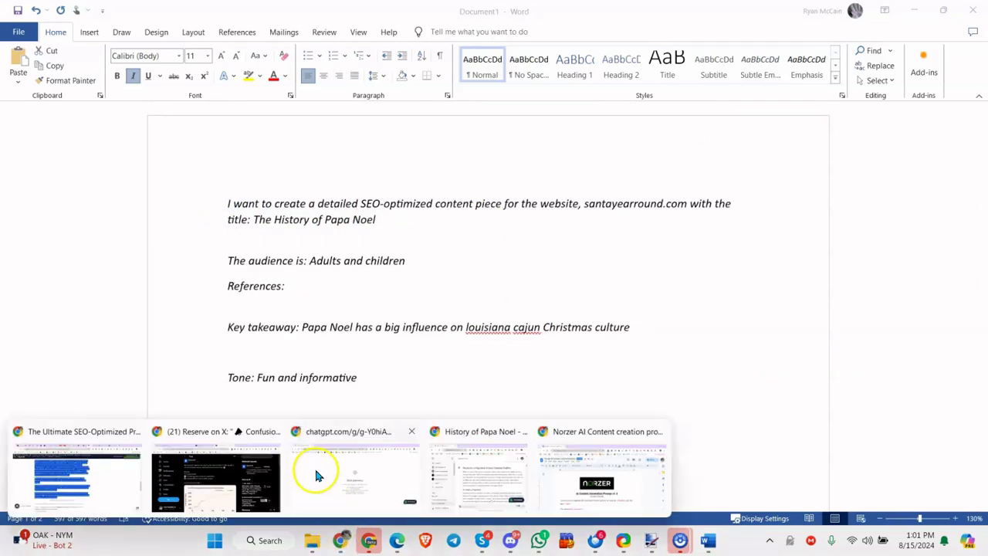
pyautogui.click(368, 463)
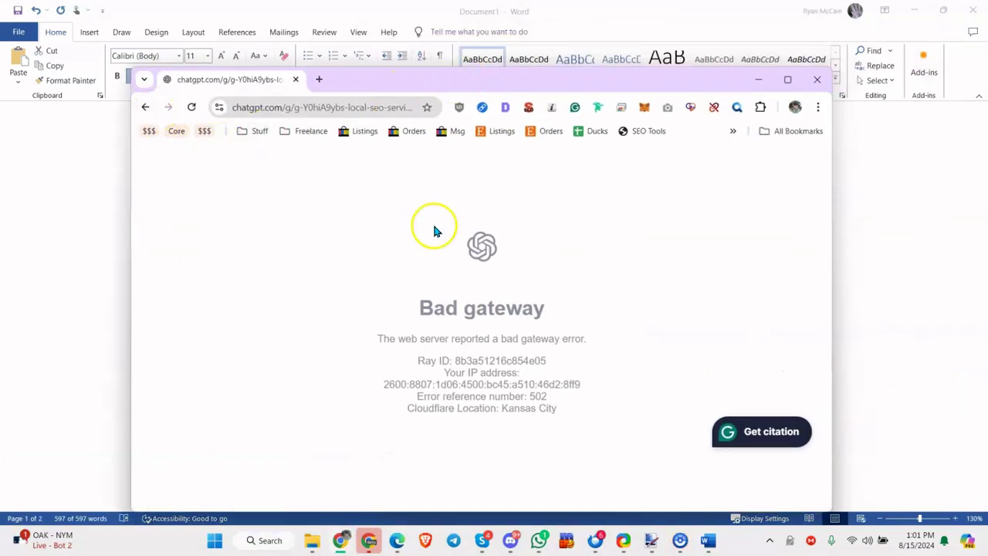
pyautogui.click(301, 108)
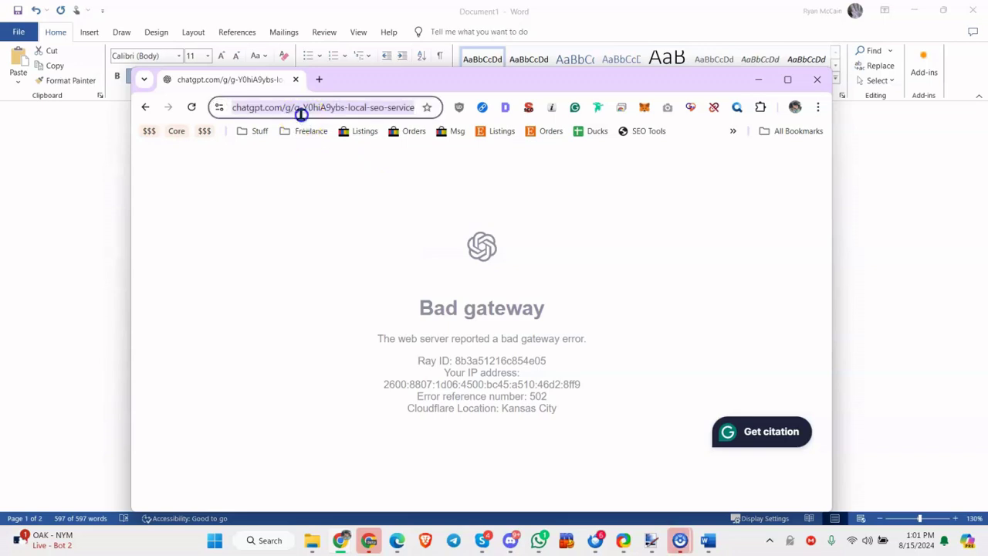
pyautogui.click(645, 133)
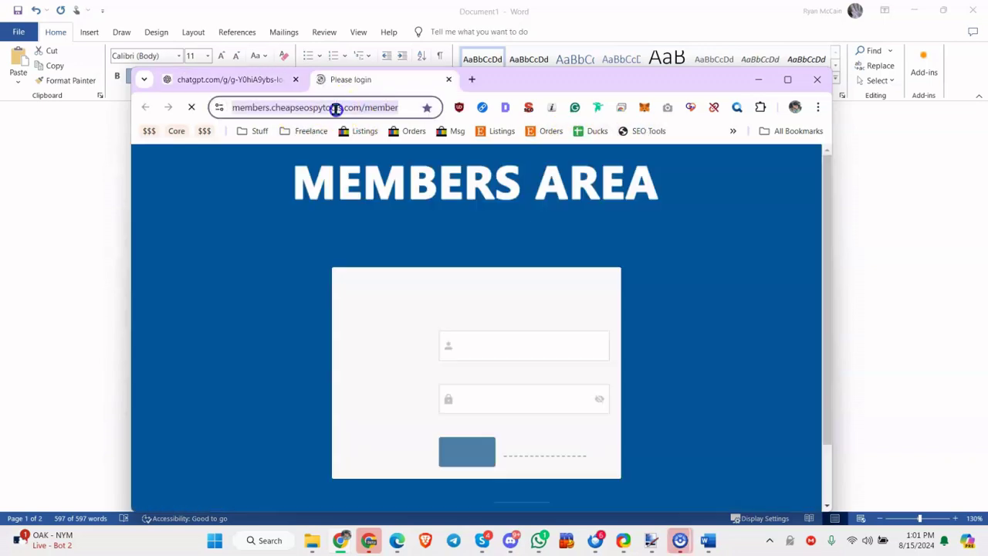
pyautogui.click(336, 108)
pyautogui.write('ch')
pyautogui.click(328, 133)
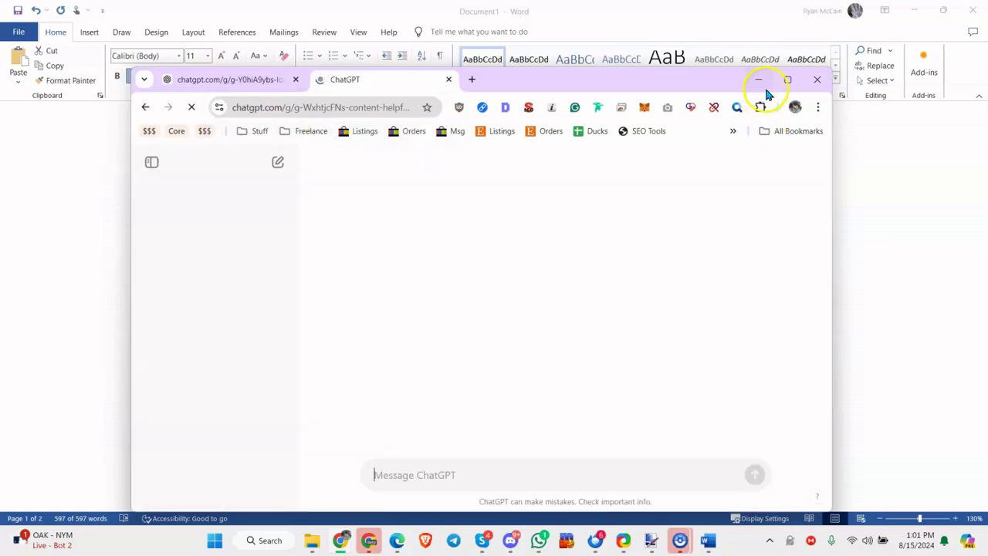
pyautogui.click(784, 82)
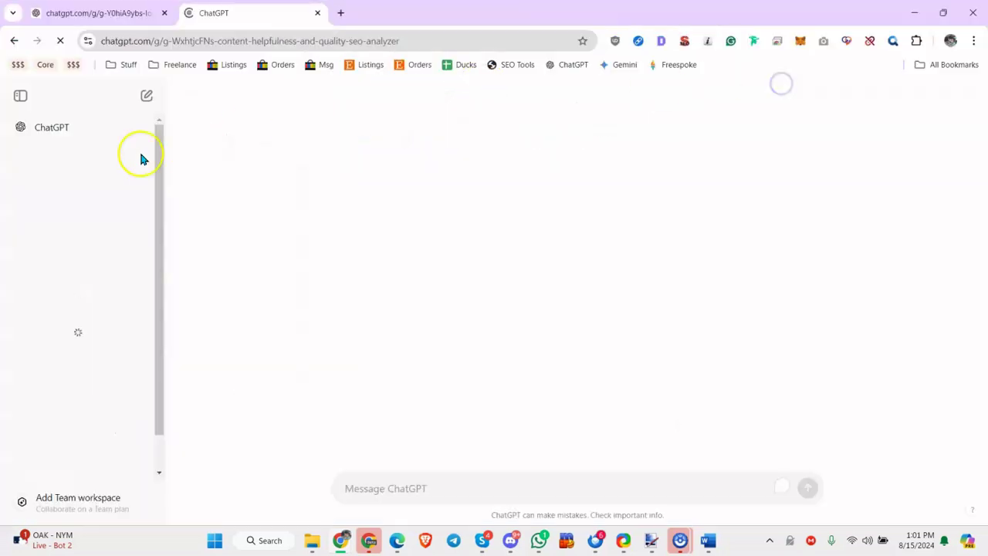
# - Paste the full Papa Noel article prompt into a new ChatGPT chat and send it
pyautogui.click(66, 129)
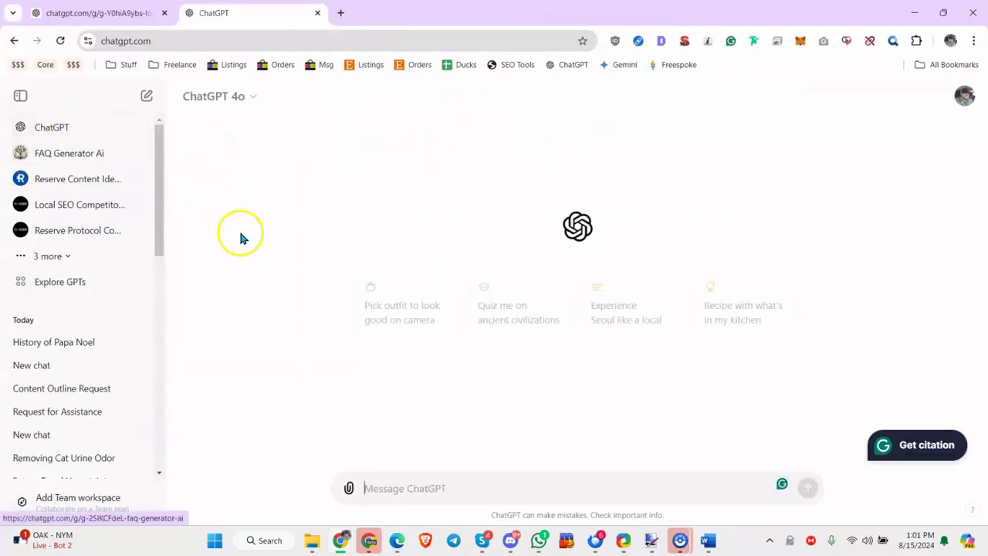
pyautogui.hotkey('ctrl', 'v')
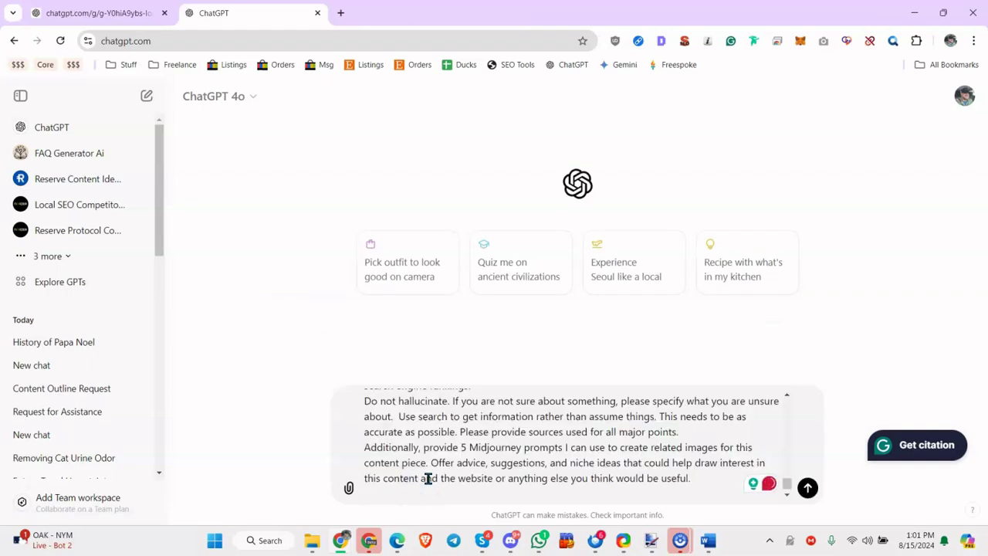
pyautogui.press('Return')
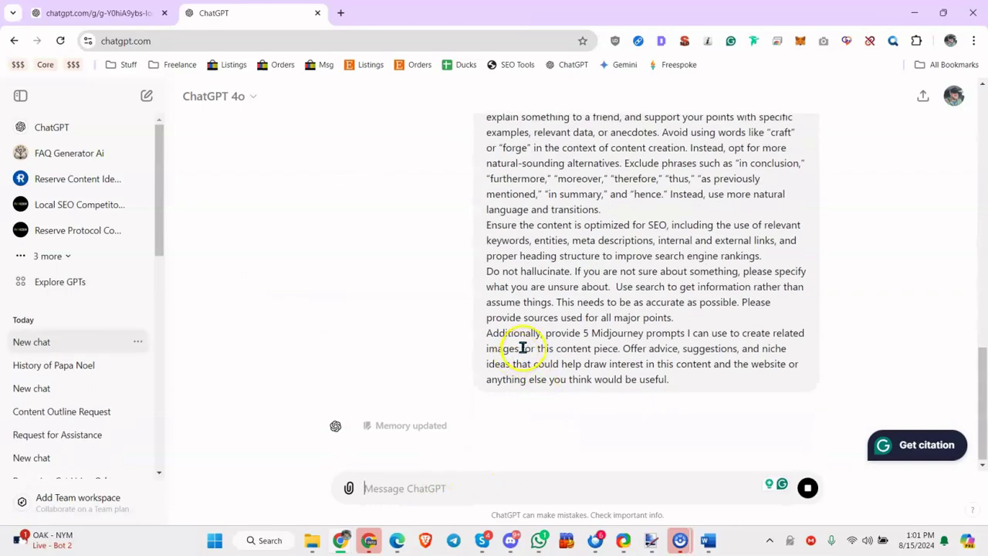
# - Follow the streaming History of Papa Noel reply, highlighting its Baton Rouge mention
pyautogui.scroll(5, 522, 348)
pyautogui.scroll(5, 540, 332)
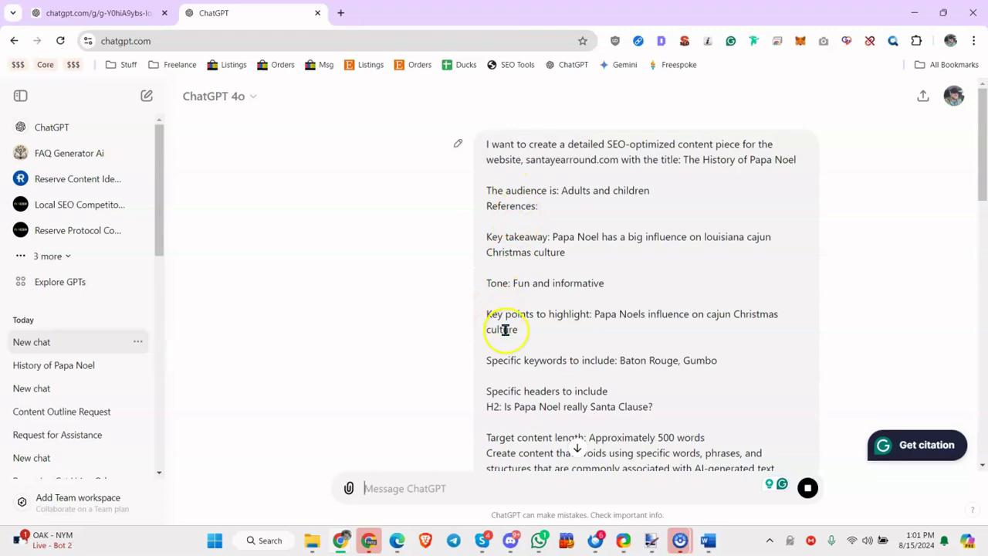
pyautogui.scroll(-1, 540, 379)
pyautogui.scroll(-1, 604, 305)
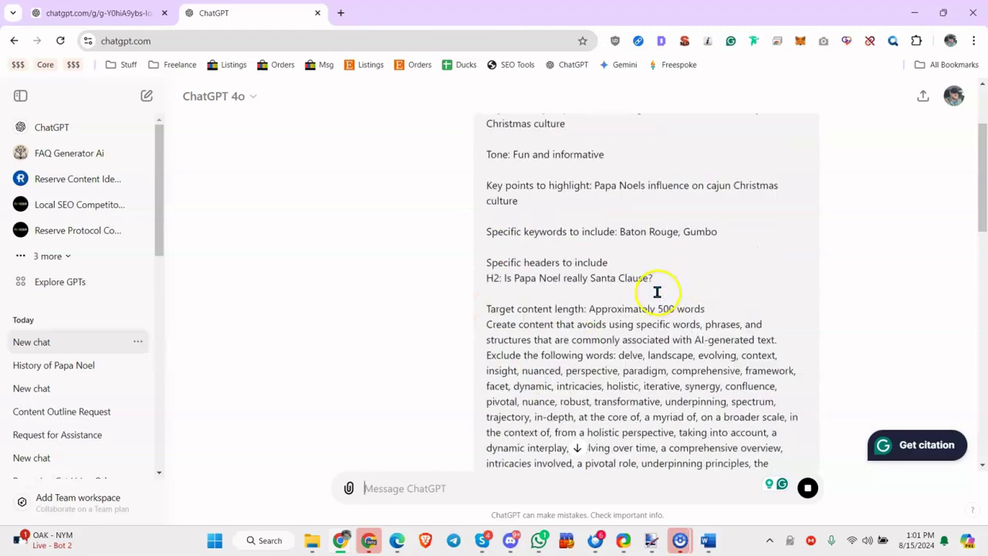
pyautogui.scroll(-5, 655, 290)
pyautogui.scroll(-4, 608, 280)
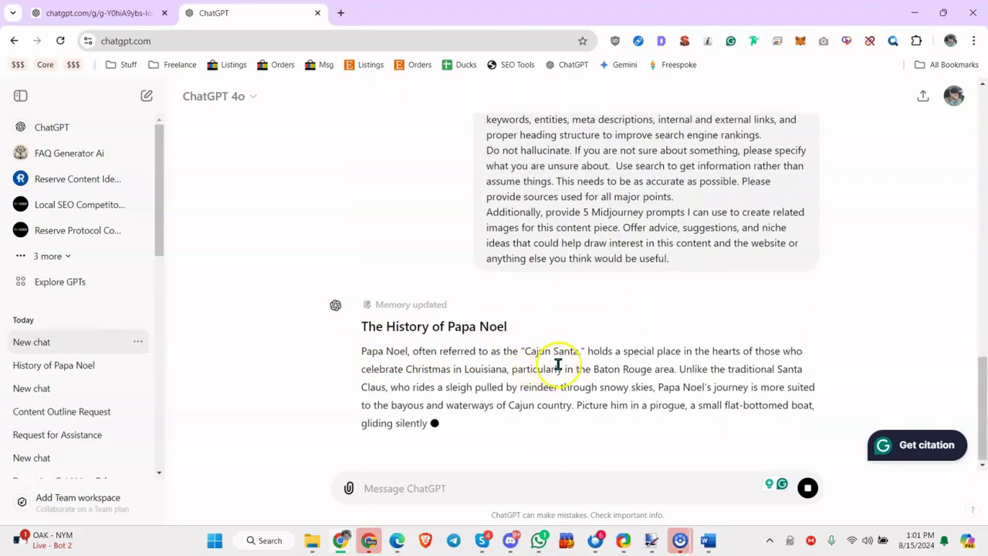
pyautogui.scroll(1, 625, 338)
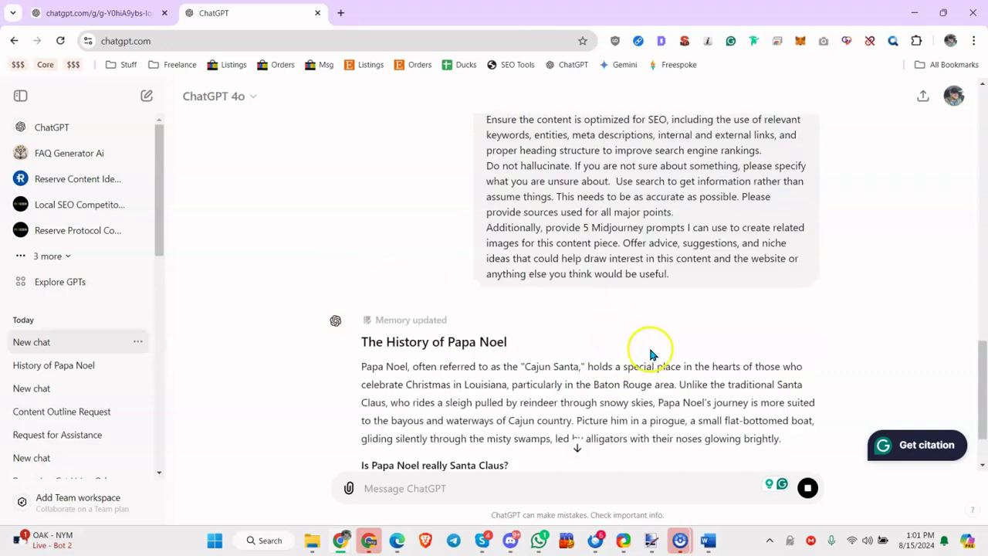
pyautogui.moveTo(434, 386); pyautogui.dragTo(651, 386)
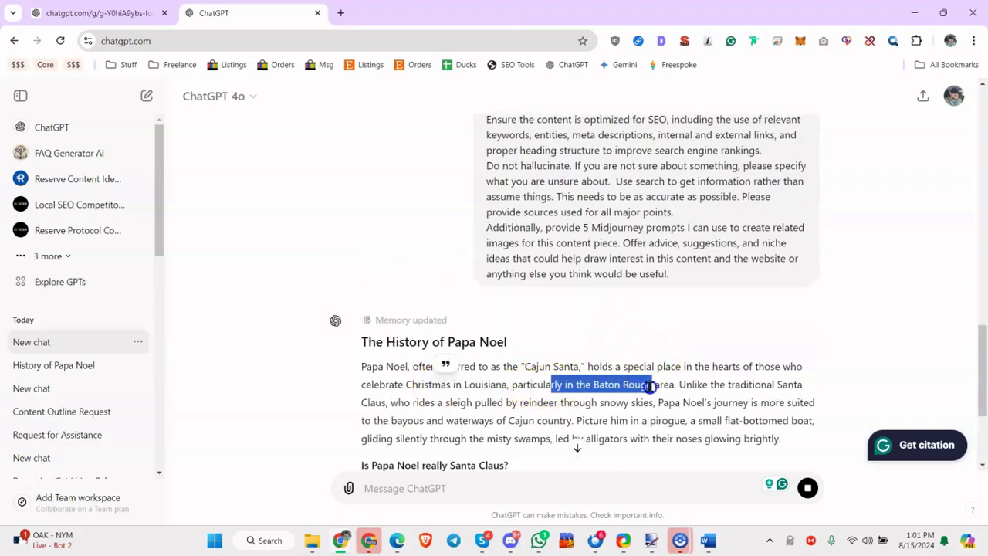
pyautogui.scroll(-2, 650, 386)
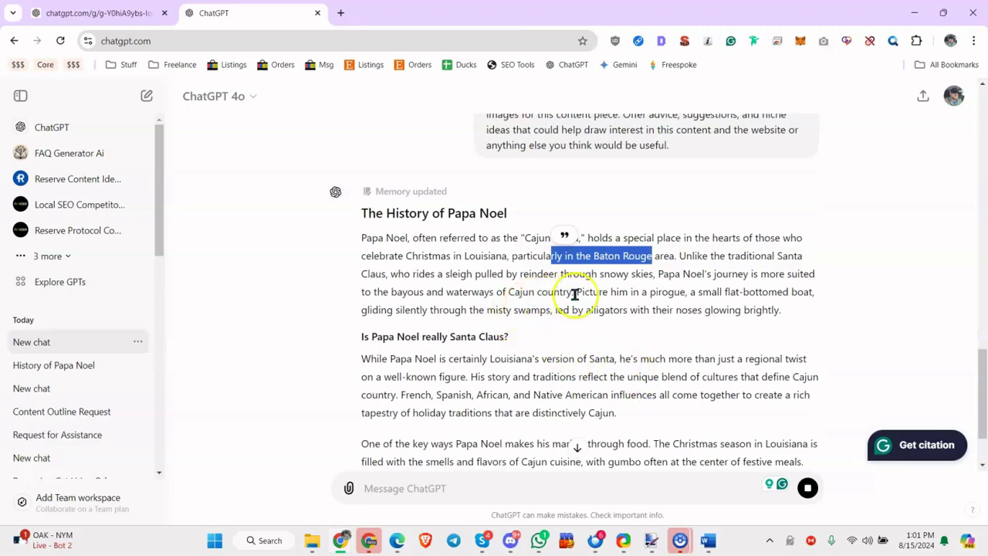
pyautogui.scroll(-1, 652, 287)
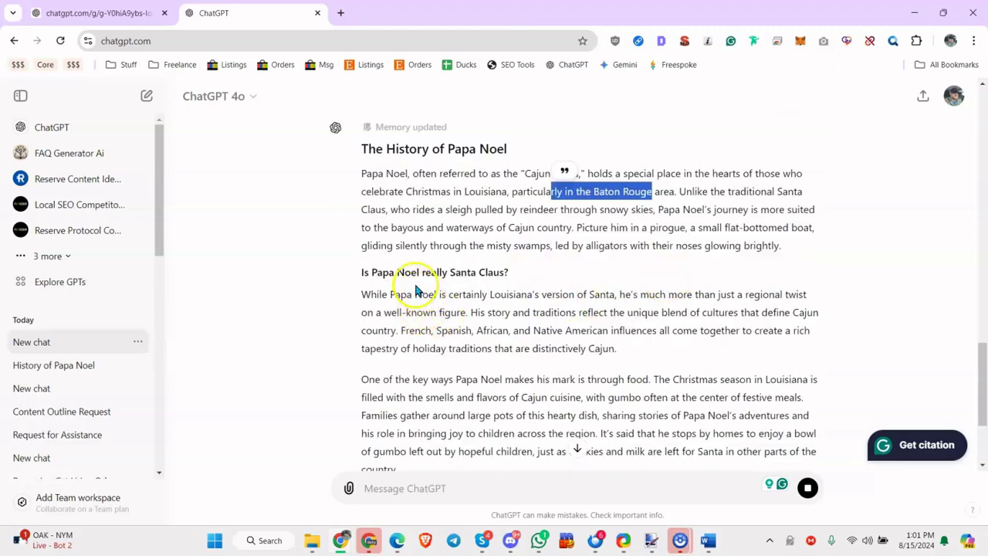
# - Read the article, highlighting the 'Is Papa Noel really Santa Claus' heading and the gumbo mention
pyautogui.click(366, 272)
pyautogui.moveTo(367, 273)
pyautogui.mouseDown()
pyautogui.moveTo(584, 293)
pyautogui.moveTo(769, 294)
pyautogui.mouseUp()
pyautogui.click(390, 279)
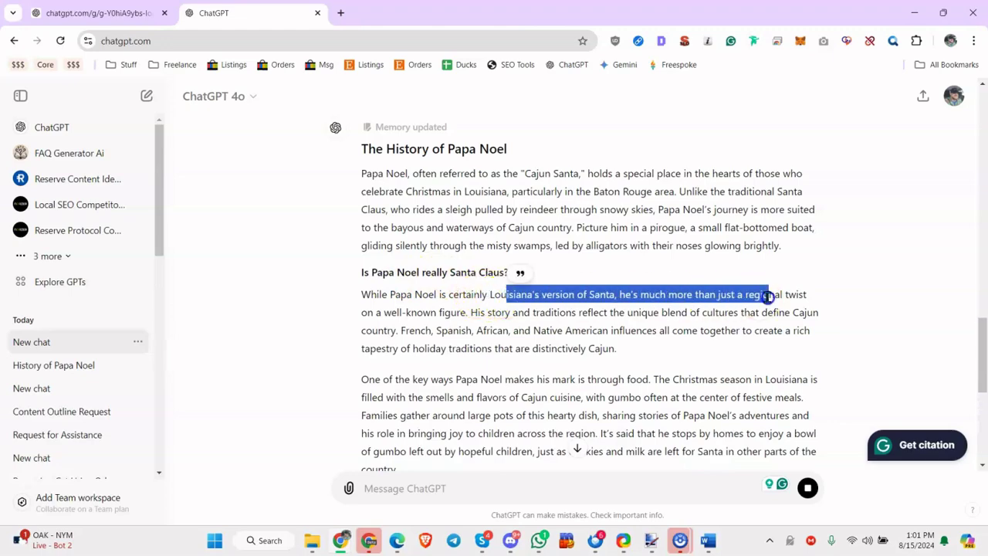
pyautogui.scroll(-1, 555, 316)
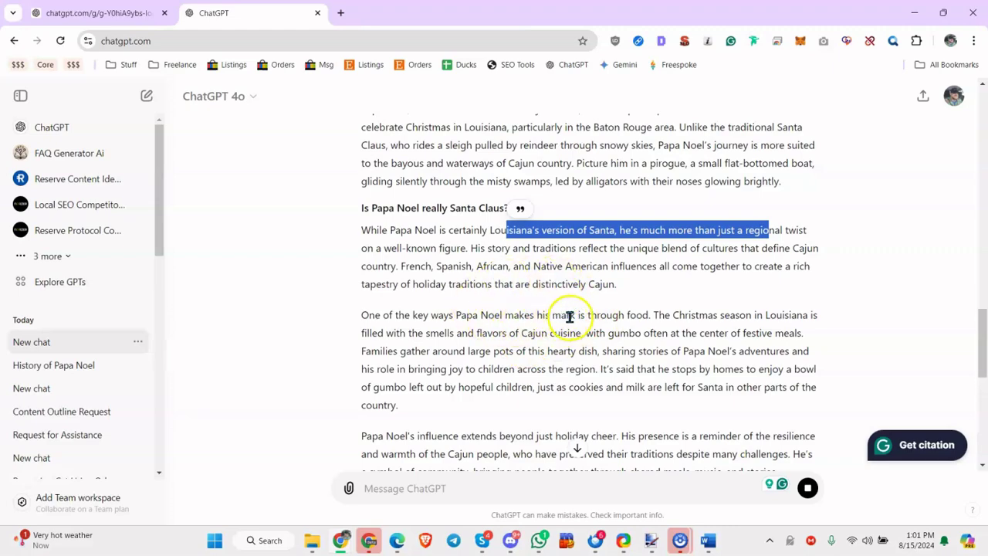
pyautogui.click(477, 331)
pyautogui.moveTo(477, 331); pyautogui.dragTo(655, 336)
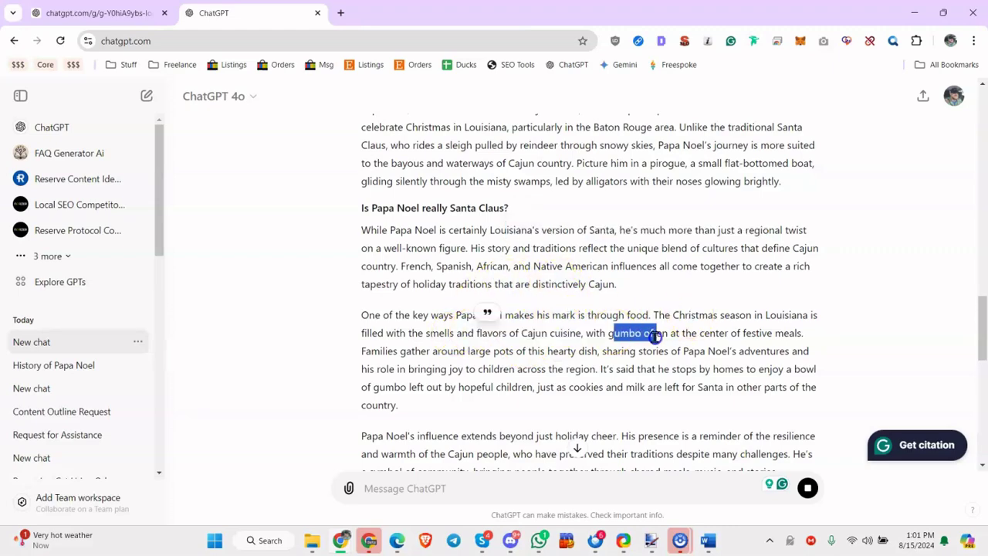
# - Scroll through the rest of the finished article down to its five Midjourney image prompts
pyautogui.scroll(-2, 644, 328)
pyautogui.scroll(-2, 617, 317)
pyautogui.scroll(-2, 594, 289)
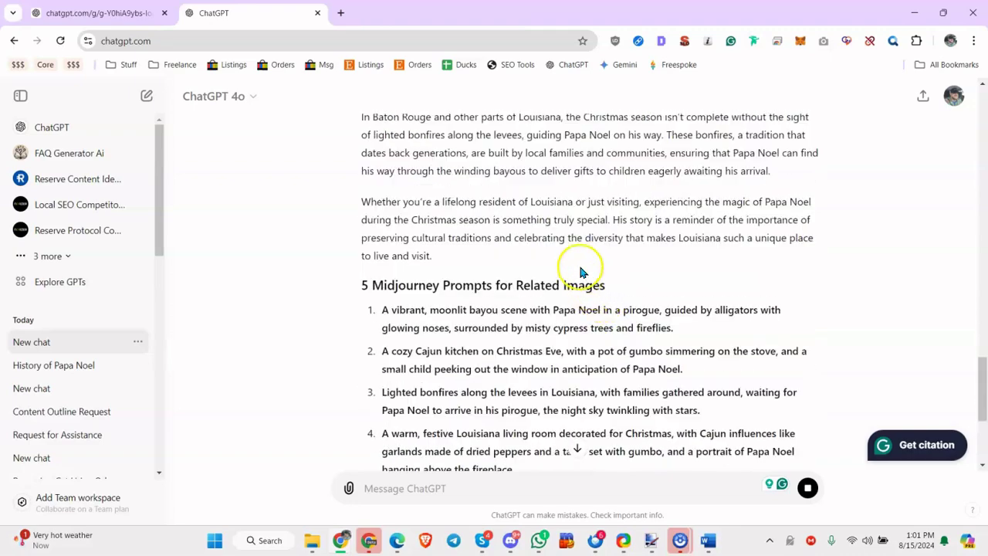
pyautogui.scroll(1, 548, 278)
pyautogui.scroll(3, 518, 282)
pyautogui.scroll(3, 501, 278)
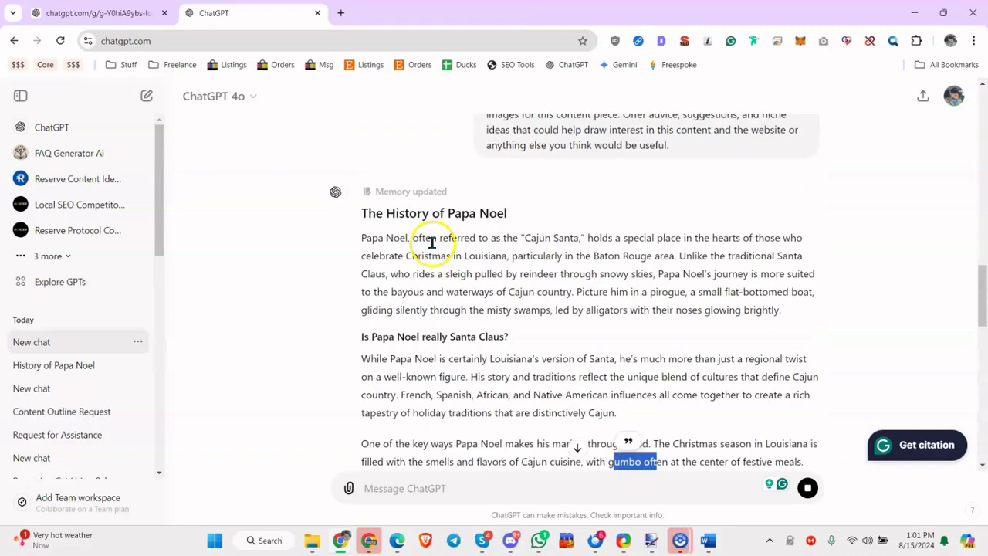
pyautogui.moveTo(363, 216); pyautogui.dragTo(469, 309)
pyautogui.scroll(-3, 486, 303)
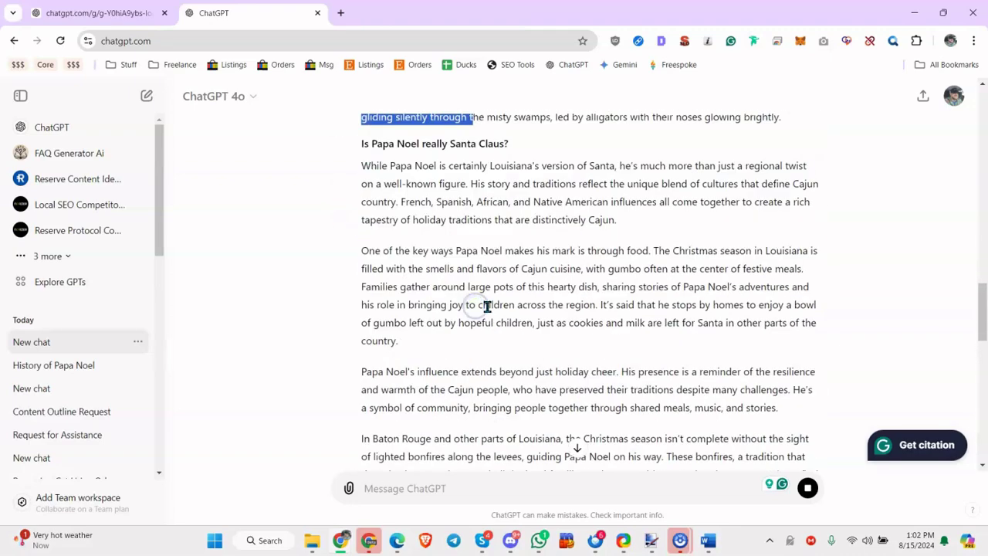
pyautogui.scroll(-2, 488, 307)
pyautogui.scroll(2, 489, 307)
pyautogui.scroll(-4, 432, 294)
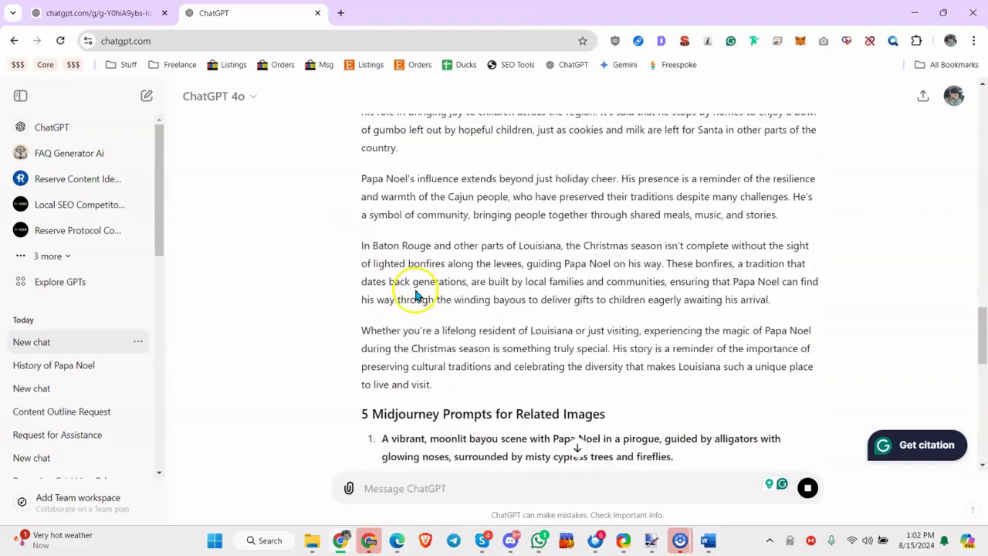
pyautogui.scroll(2, 428, 297)
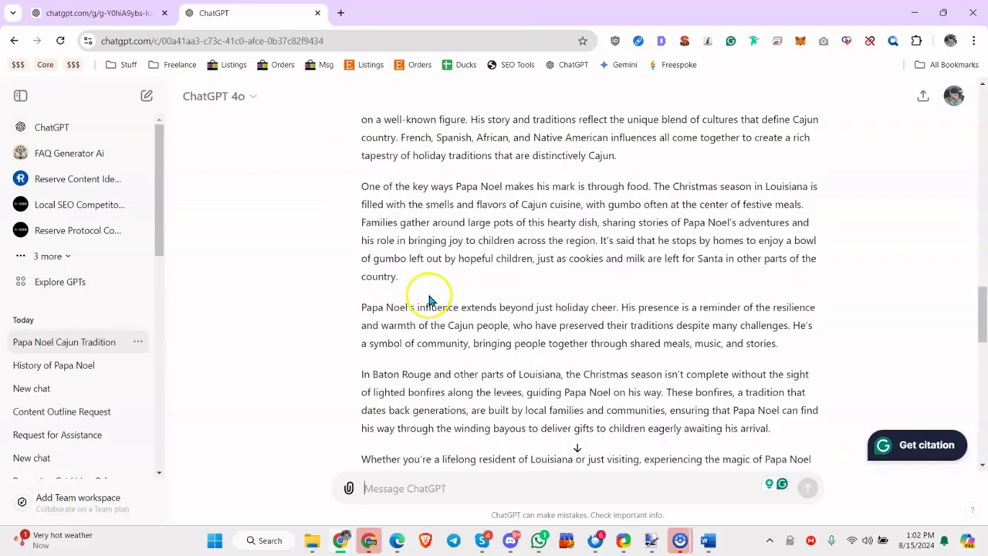
pyautogui.scroll(-3, 432, 300)
# - Copy Midjourney prompt 1, the moonlit bayou scene, and bring up Discord
pyautogui.write('mae')
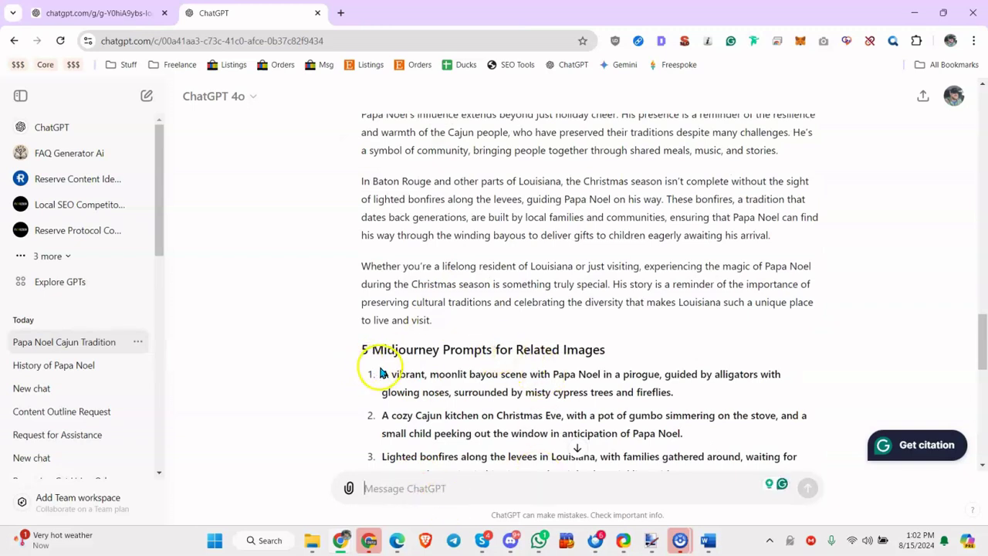
pyautogui.moveTo(380, 373); pyautogui.dragTo(680, 391)
pyautogui.hotkey('ctrl', 'c')
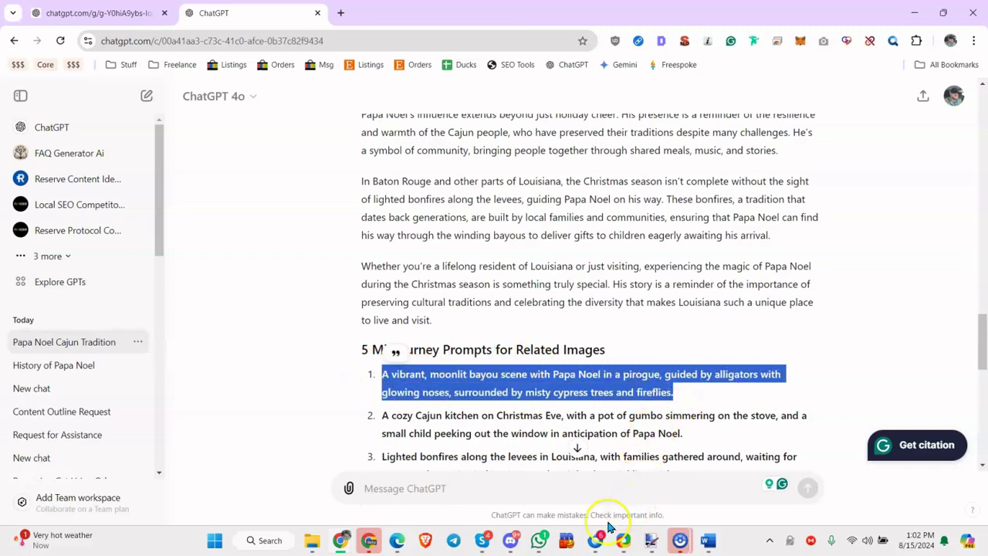
pyautogui.click(509, 541)
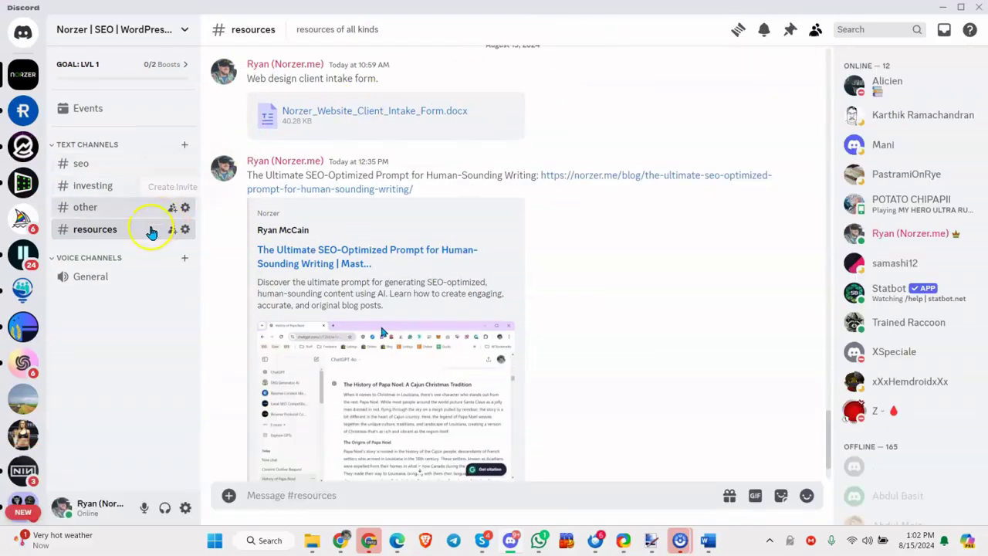
# - In the Midjourney server's #newbies-10, run /imagine with the pasted moonlit bayou pirogue prompt
pyautogui.click(39, 223)
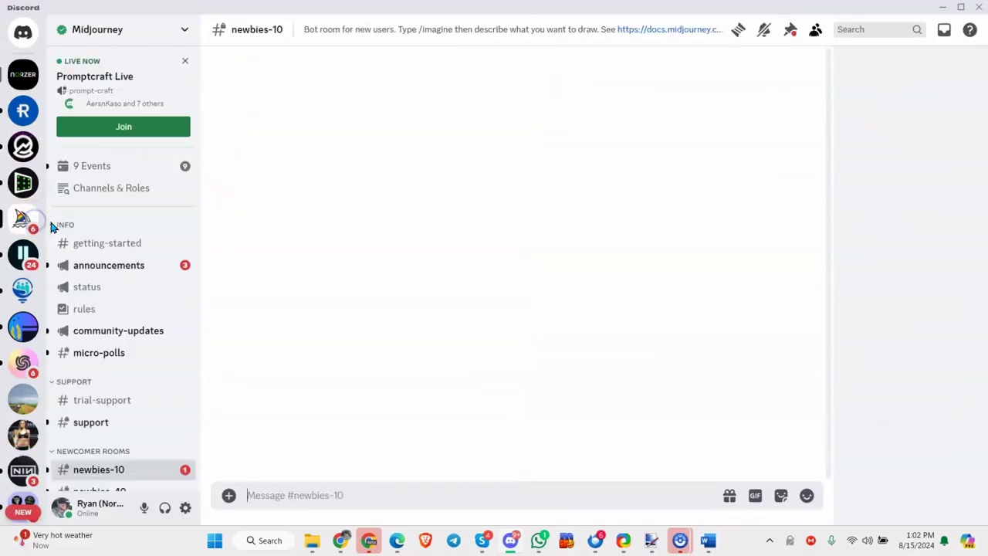
pyautogui.scroll(-3, 108, 337)
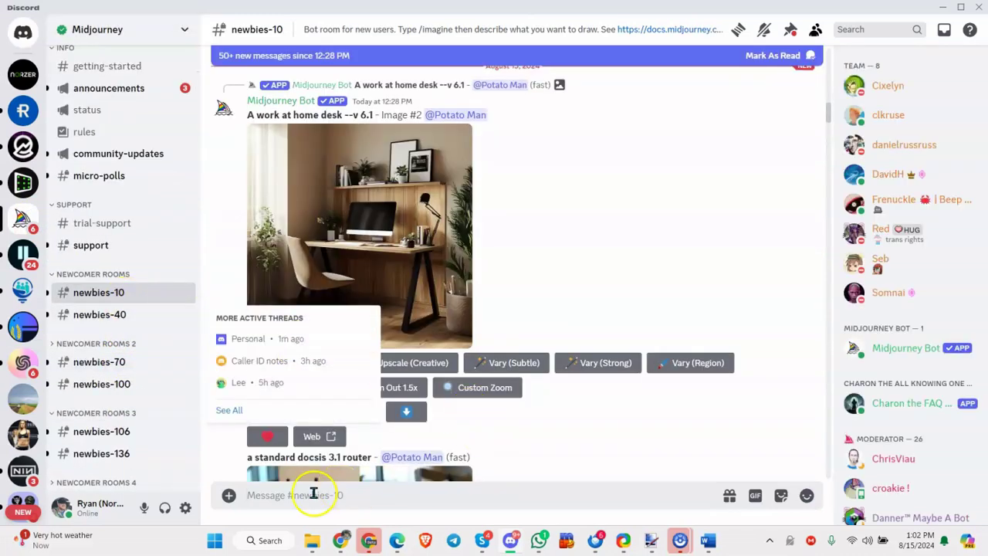
pyautogui.moveTo(406, 411)
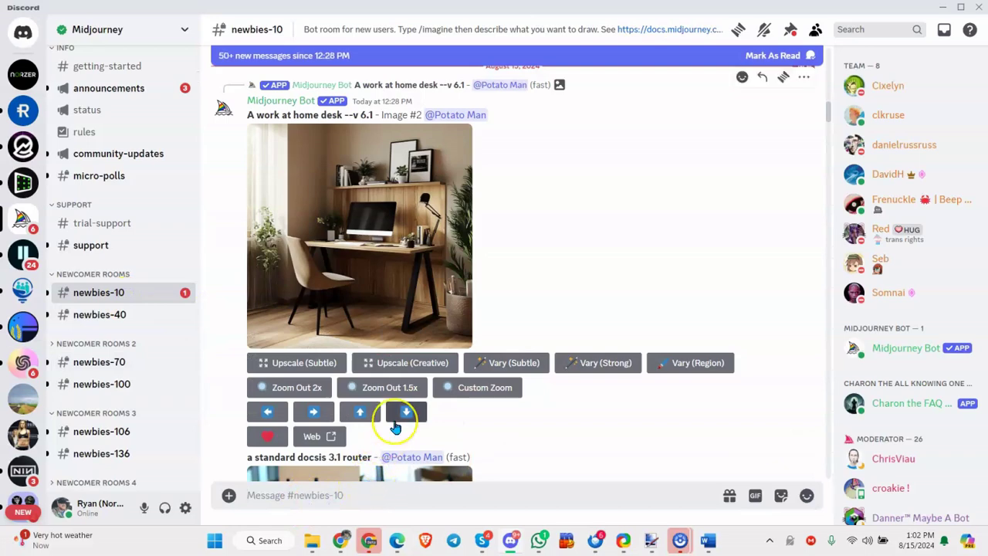
pyautogui.write('/')
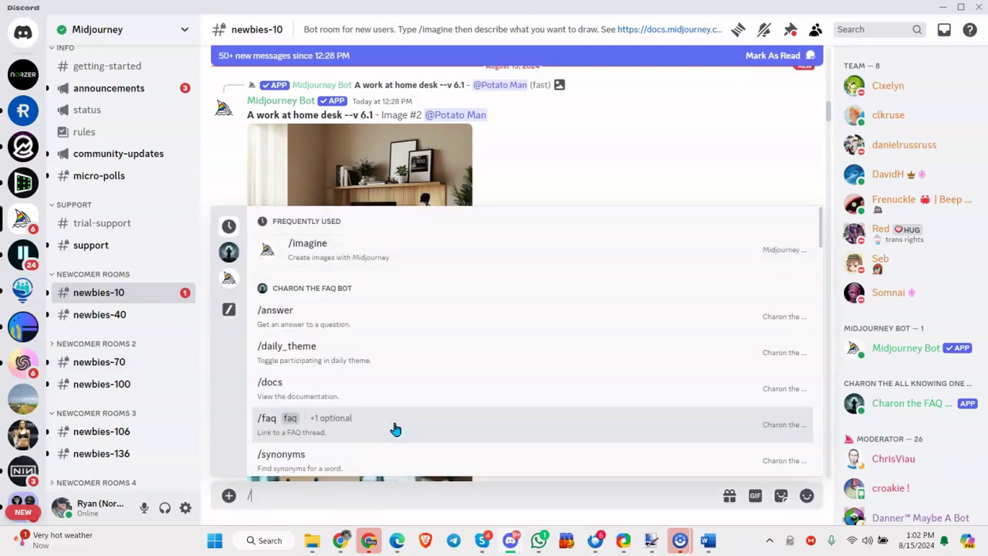
pyautogui.write('imagine')
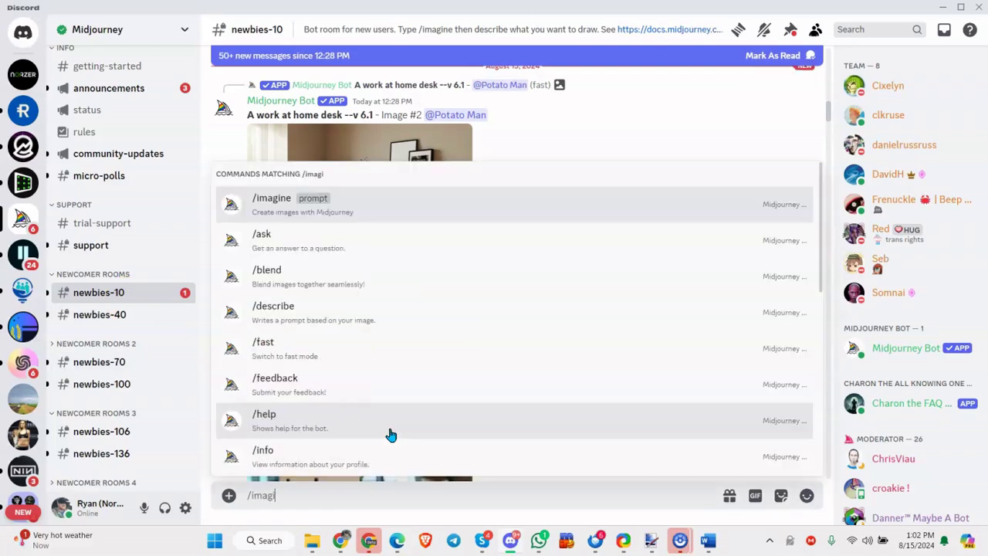
pyautogui.press('Tab')
pyautogui.hotkey('ctrl', 'v')
pyautogui.press('Return')
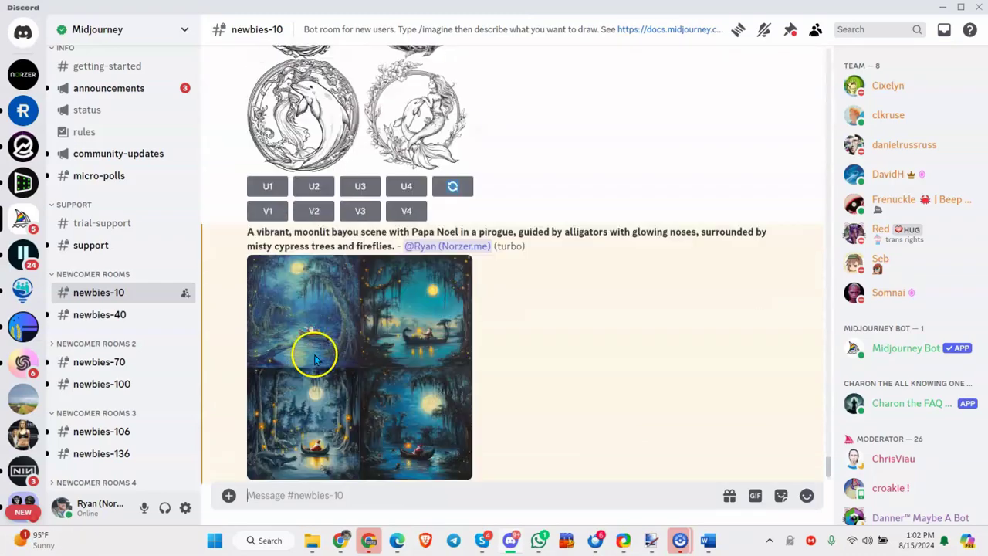
# - Preview the four bayou images twice, then upscale image 3 with U3
pyautogui.click(301, 243)
pyautogui.click(727, 248)
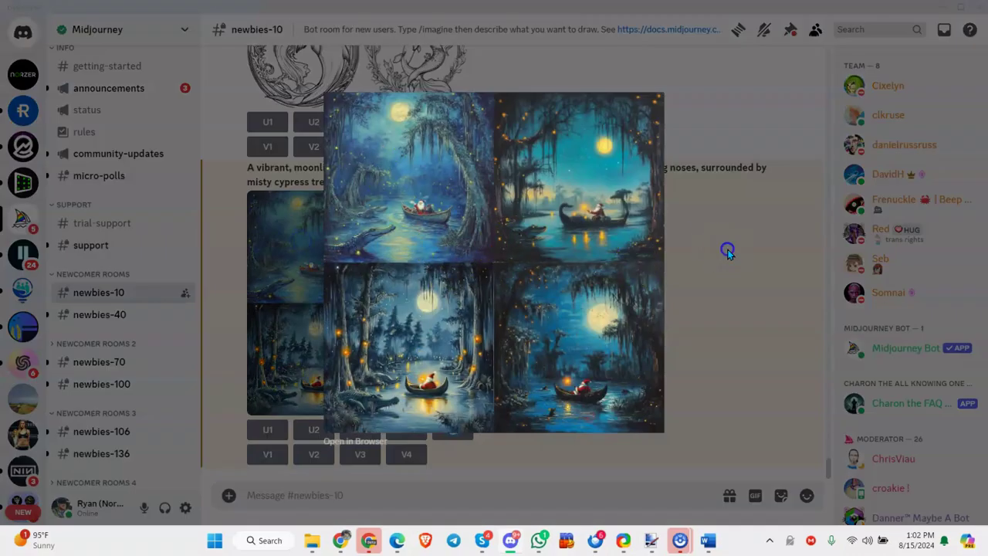
pyautogui.click(448, 263)
pyautogui.click(706, 298)
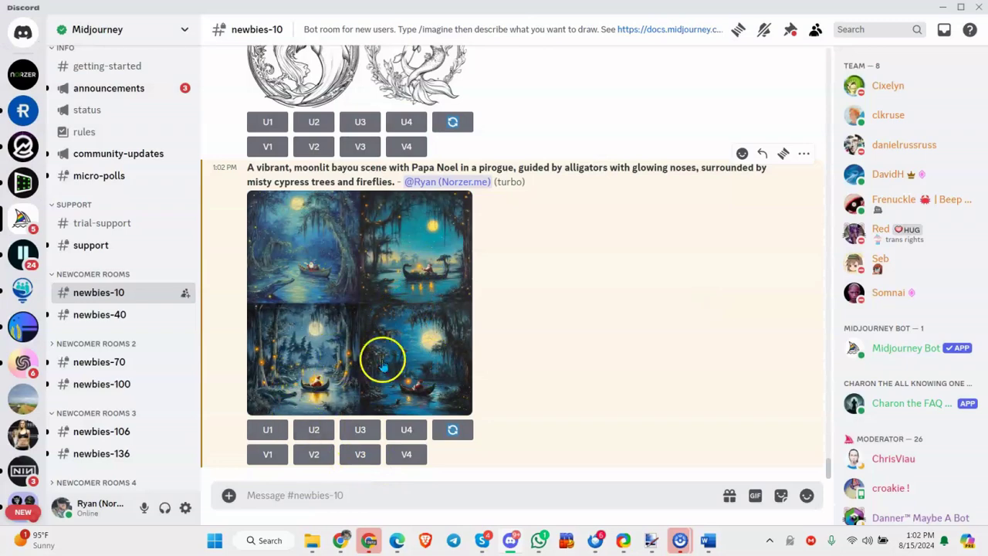
pyautogui.click(360, 433)
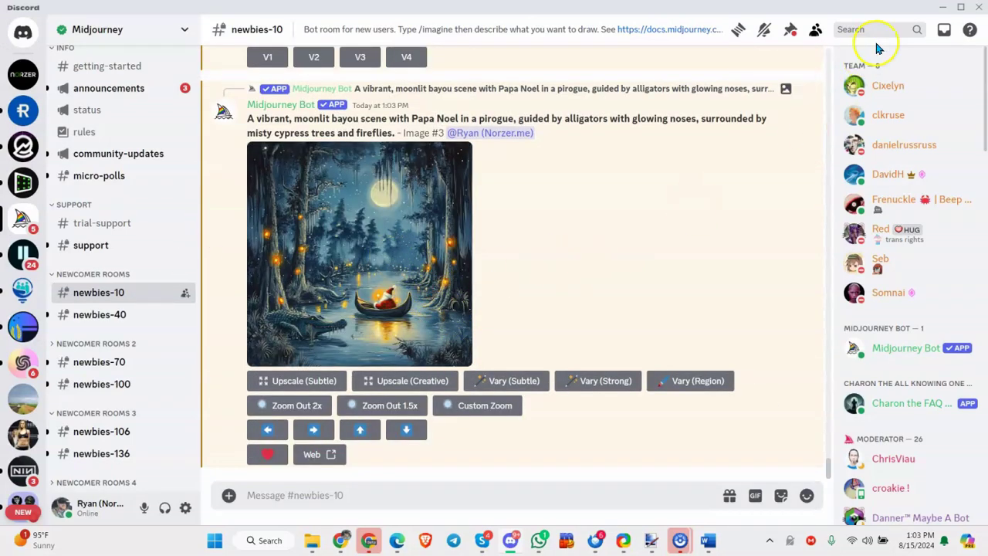
# - Return to ChatGPT and scroll past the remaining Midjourney image prompts
pyautogui.hotkey('alt', 'Tab')
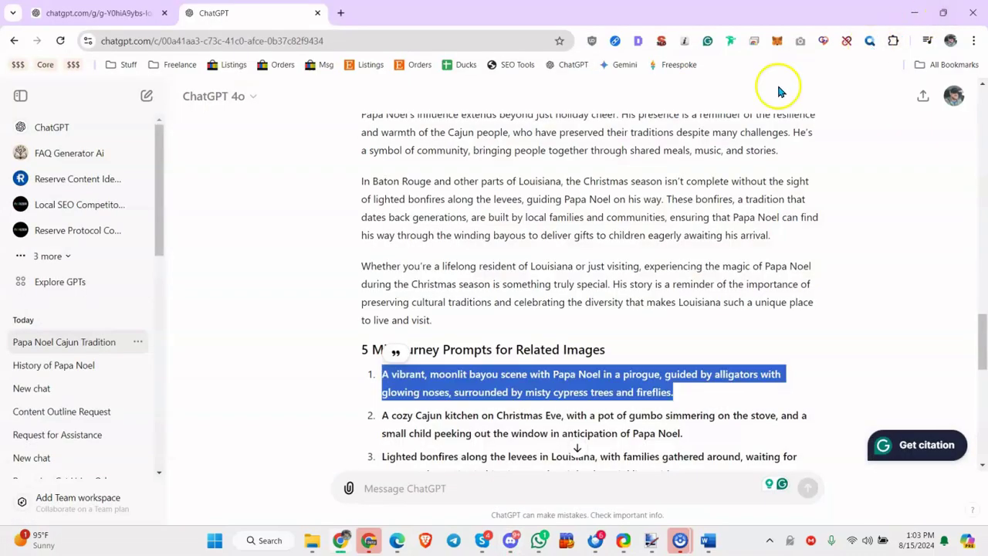
pyautogui.scroll(-1, 441, 346)
pyautogui.moveTo(390, 351); pyautogui.dragTo(599, 367)
pyautogui.click(599, 367)
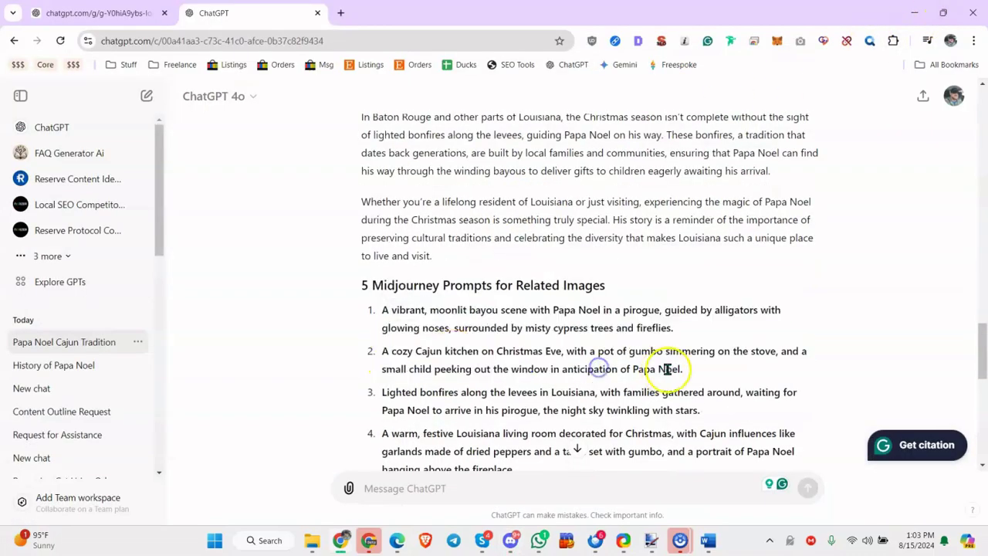
pyautogui.scroll(-1, 612, 363)
pyautogui.scroll(-2, 536, 342)
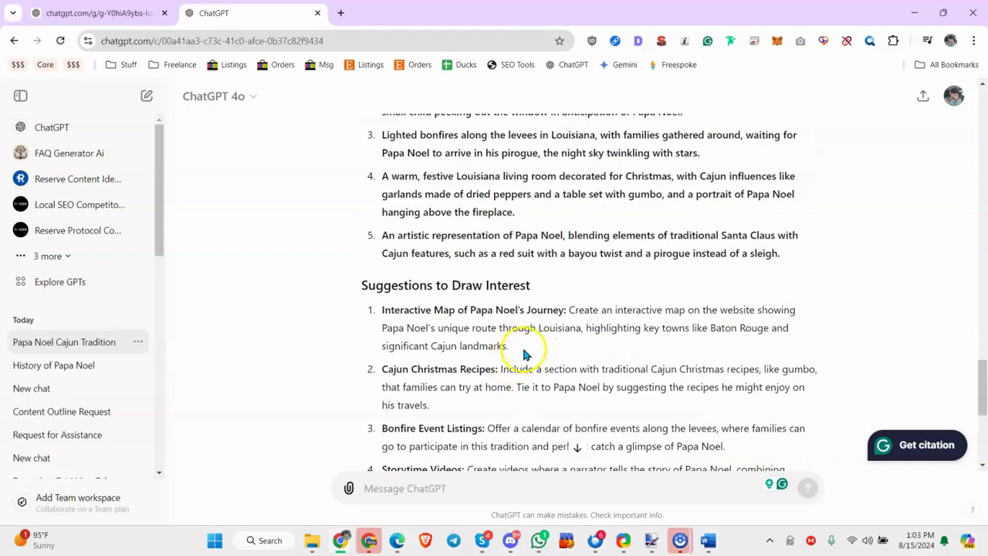
pyautogui.scroll(-1, 509, 307)
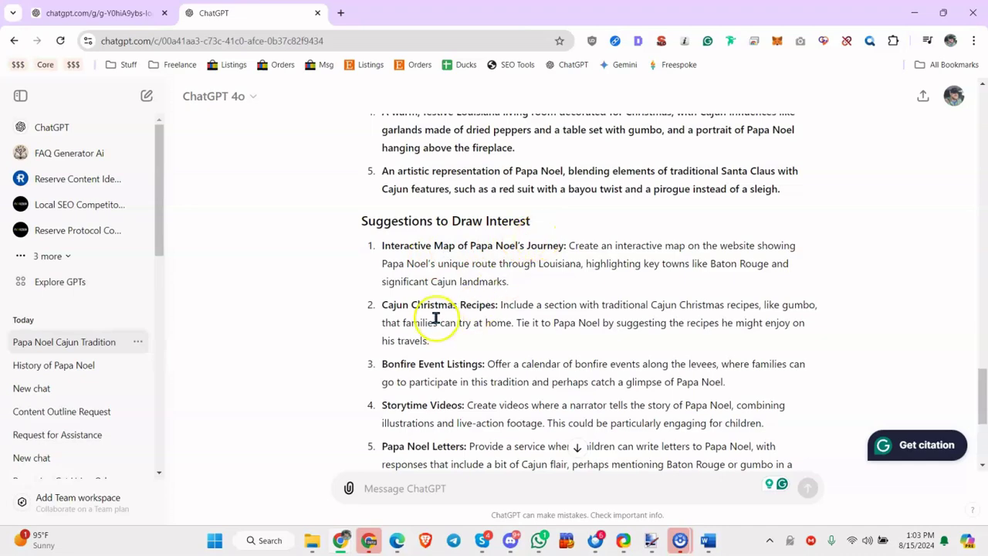
# - Read the Cajun Christmas Recipes suggestions down to the 9/10 confidence and sources, then minimize ChatGPT
pyautogui.moveTo(434, 306); pyautogui.dragTo(496, 309)
pyautogui.scroll(-1, 500, 309)
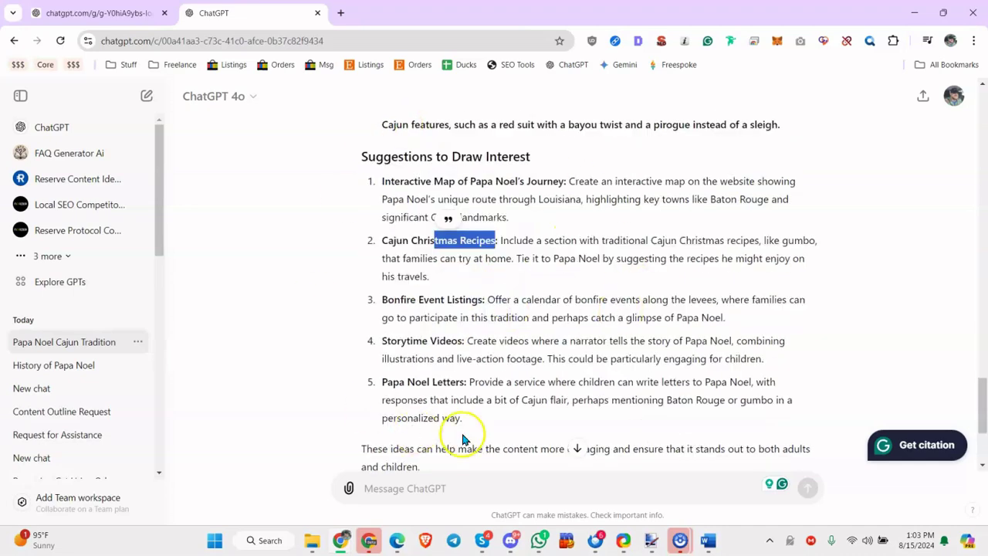
pyautogui.click(507, 285)
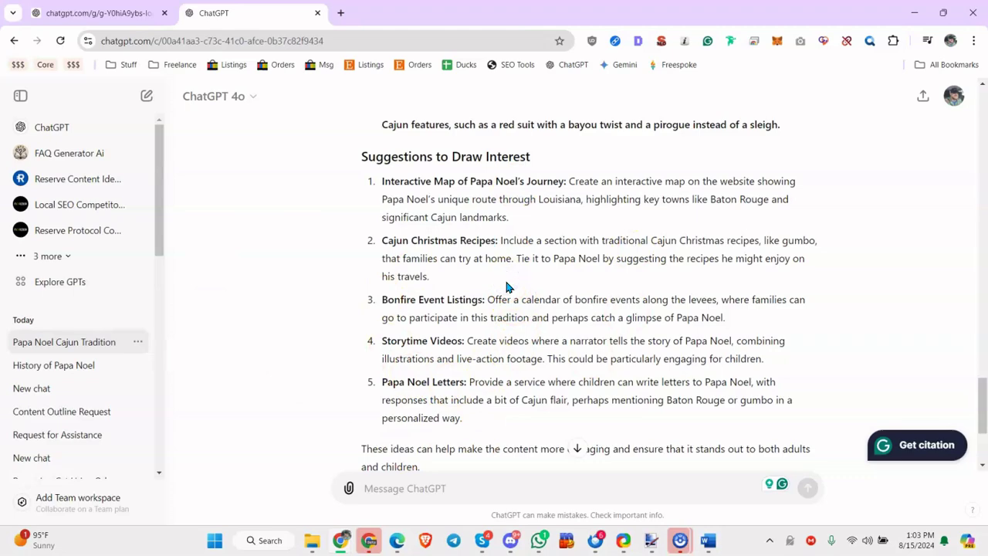
pyautogui.scroll(-3, 505, 282)
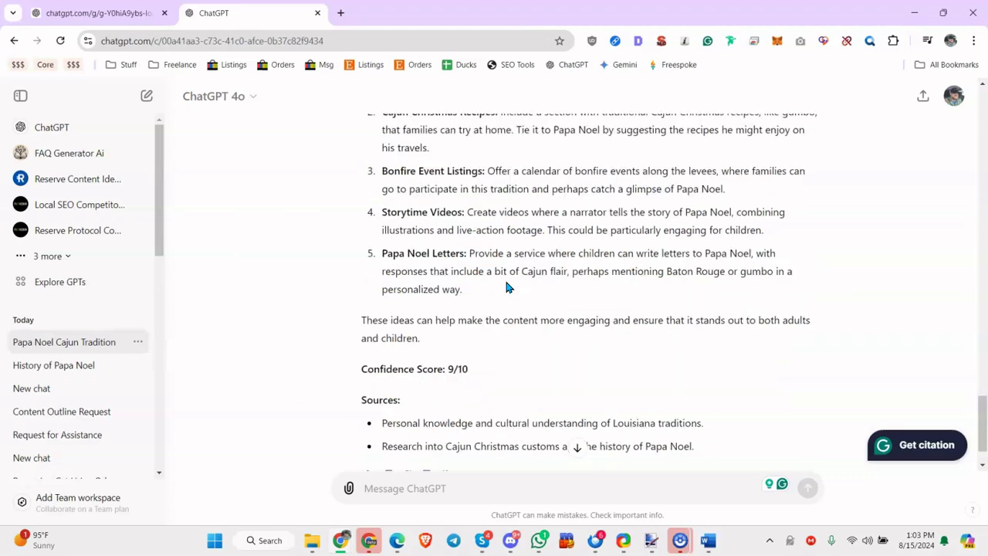
pyautogui.click(915, 11)
# - Minimize Word and copy the content outline/framework prompt from the Norzer blog post
pyautogui.click(912, 11)
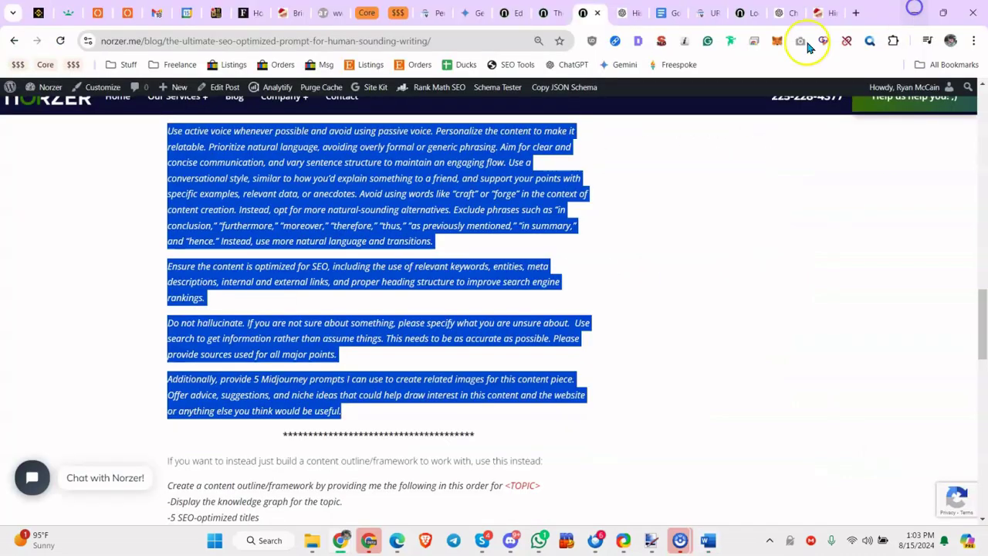
pyautogui.click(459, 227)
pyautogui.scroll(-4, 459, 231)
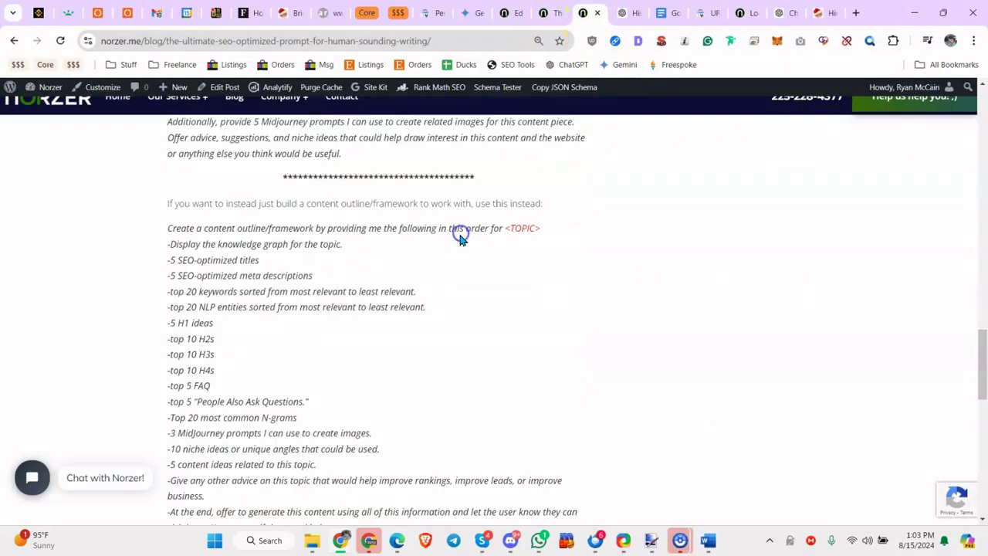
pyautogui.scroll(-1, 275, 239)
pyautogui.scroll(1, 174, 227)
pyautogui.moveTo(168, 230)
pyautogui.mouseDown()
pyautogui.moveTo(536, 387)
pyautogui.moveTo(591, 399)
pyautogui.mouseUp()
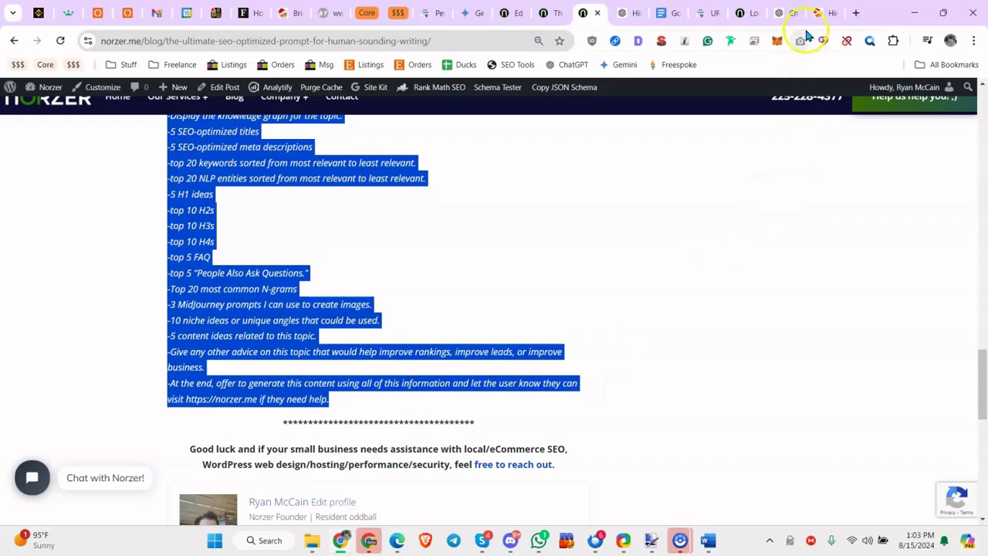
pyautogui.click(784, 13)
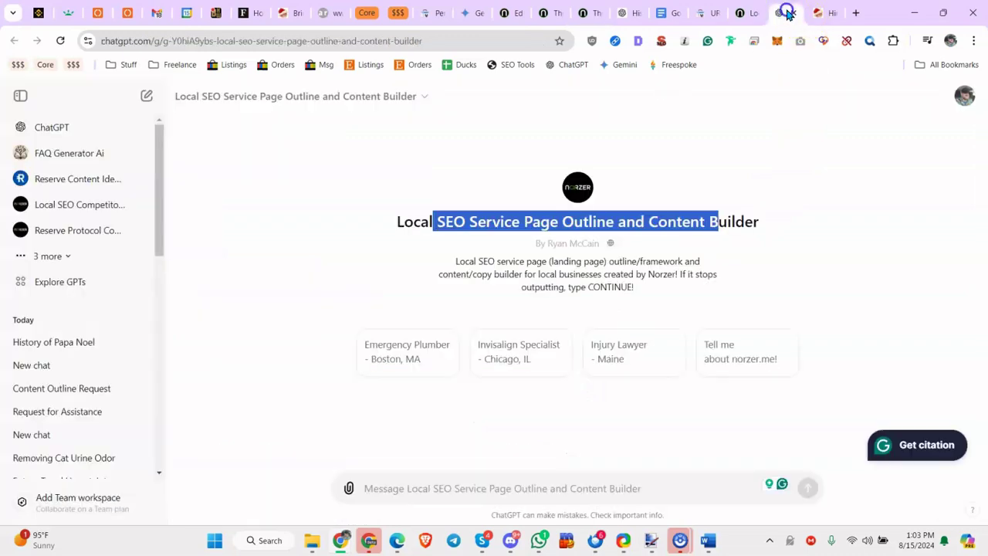
# - In a new chat, send the outline prompt with <TOPIC> replaced by 'History of Papa Noel'
pyautogui.click(70, 127)
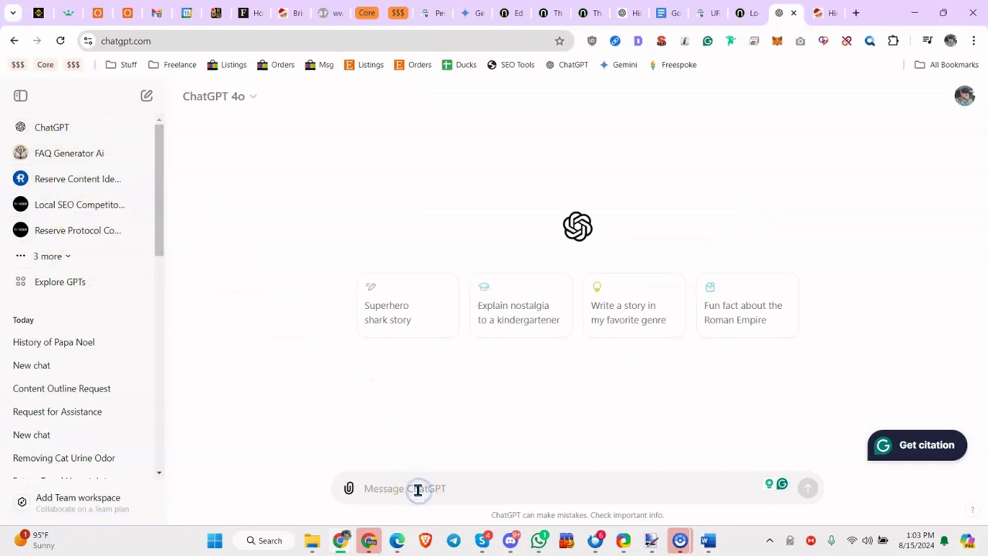
pyautogui.hotkey('ctrl', 'v')
pyautogui.scroll(5, 470, 469)
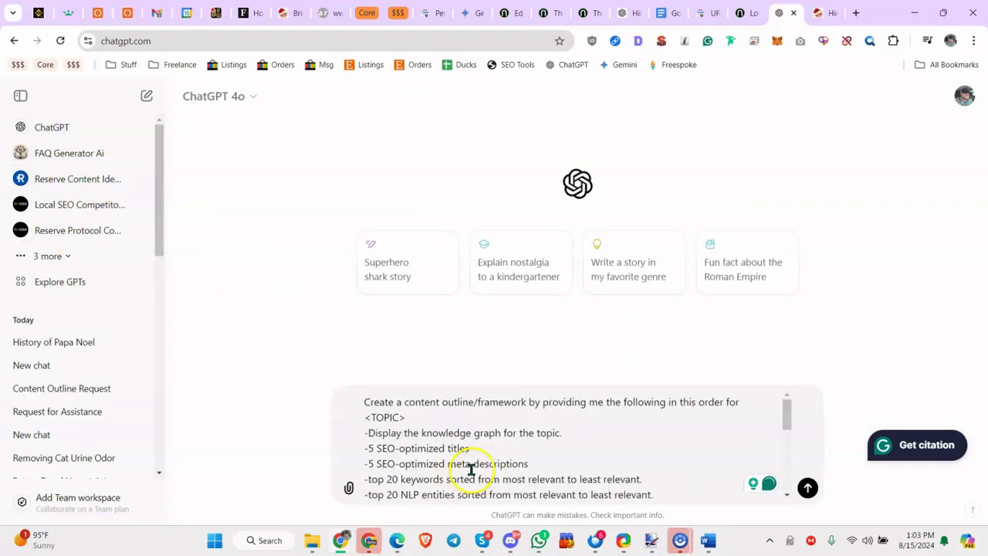
pyautogui.press('BackSpace')
pyautogui.press('BackSpace')
pyautogui.press('BackSpace')
pyautogui.write(': Histor')
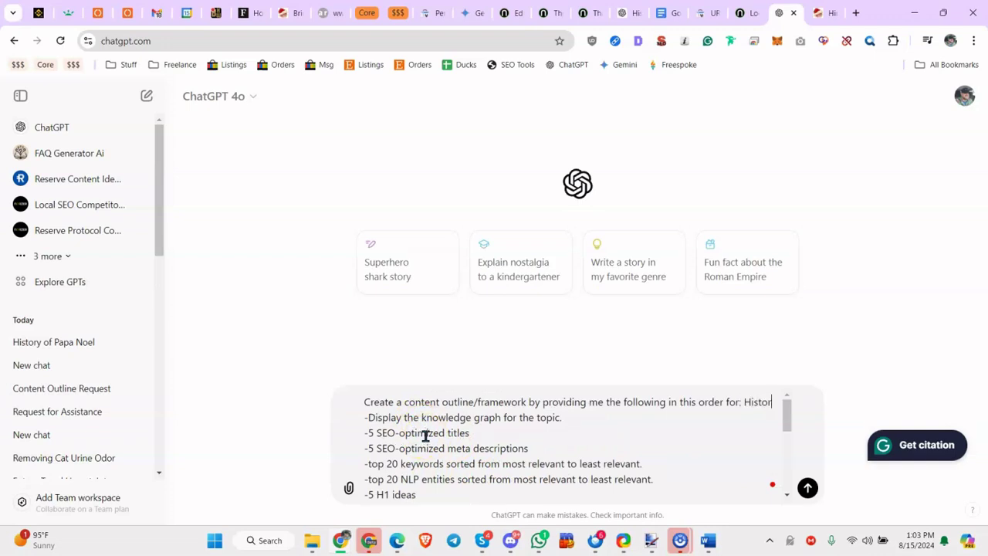
pyautogui.write('y of Papa Noel')
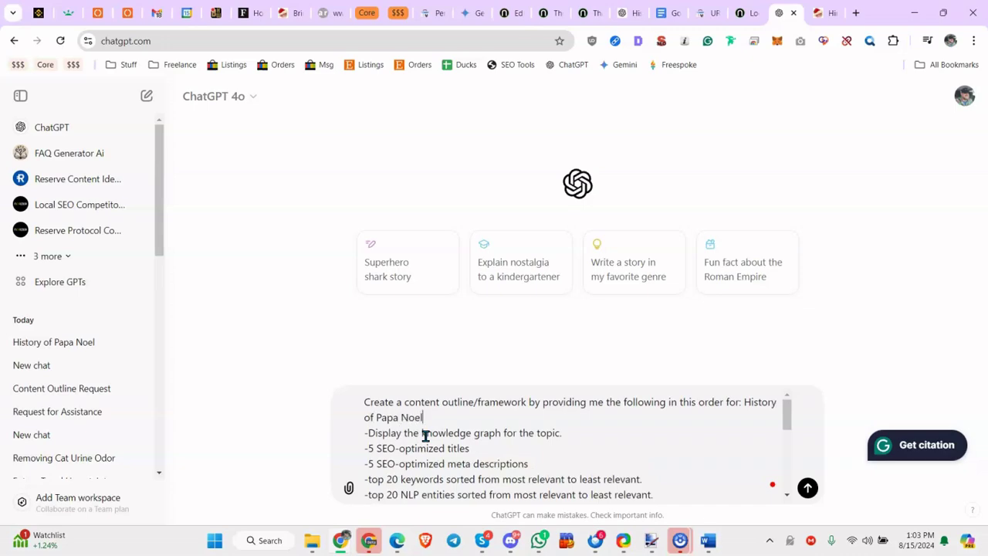
pyautogui.press('Return')
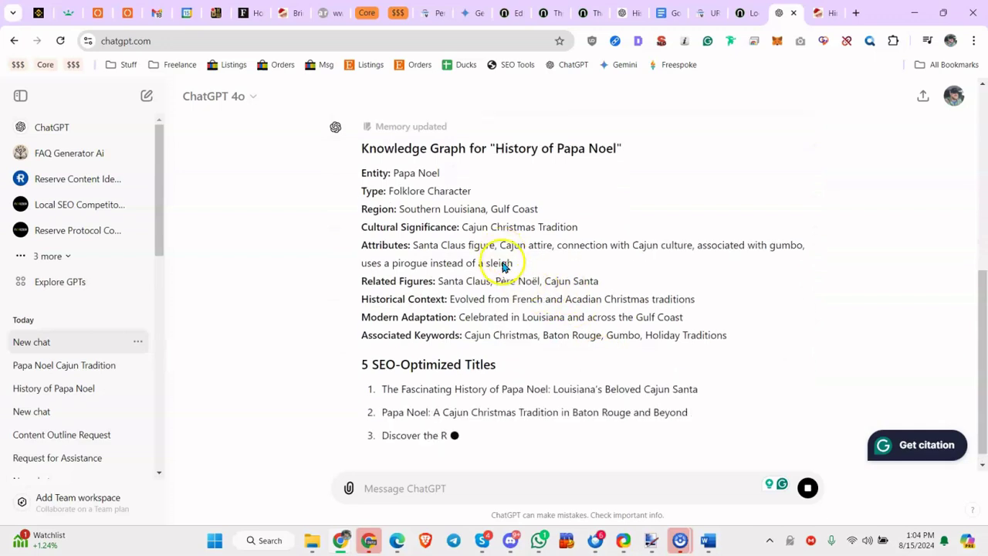
# - Read the streaming knowledge graph, highlighting its attributes and Related Figures names
pyautogui.scroll(1, 503, 266)
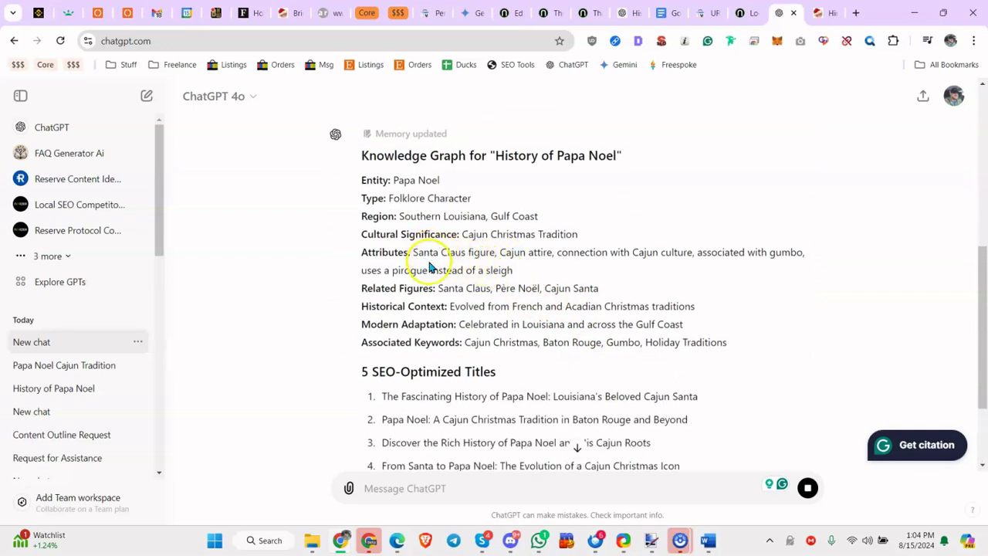
pyautogui.moveTo(463, 252); pyautogui.dragTo(472, 253)
pyautogui.scroll(1, 472, 254)
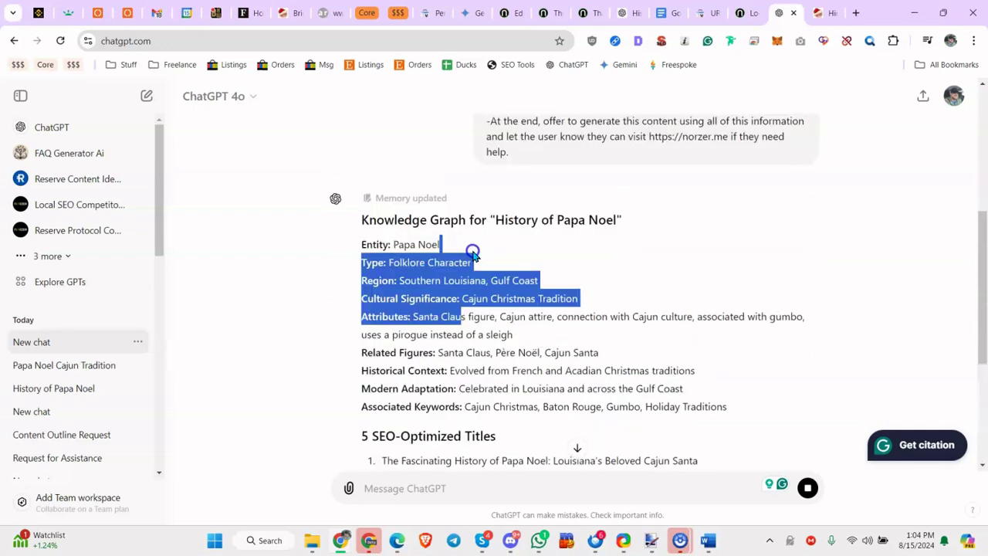
pyautogui.moveTo(522, 316); pyautogui.dragTo(551, 317)
pyautogui.moveTo(610, 317); pyautogui.dragTo(653, 317)
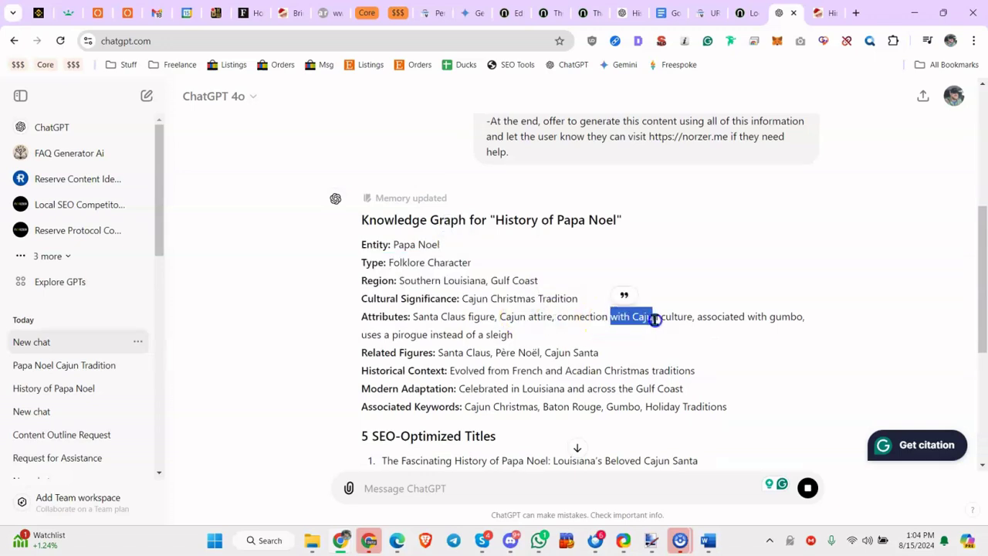
pyautogui.scroll(-1, 650, 309)
pyautogui.doubleClick(443, 288)
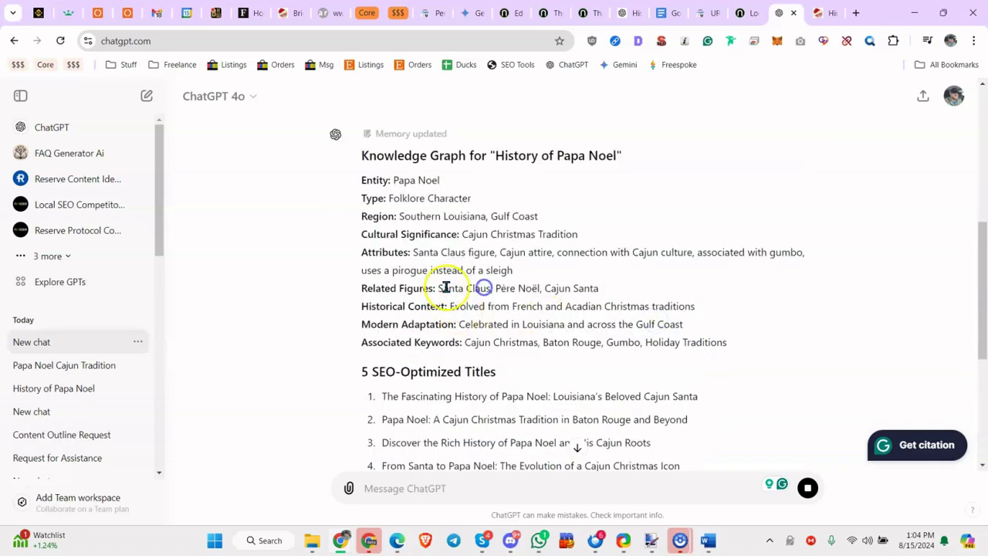
pyautogui.click(500, 286)
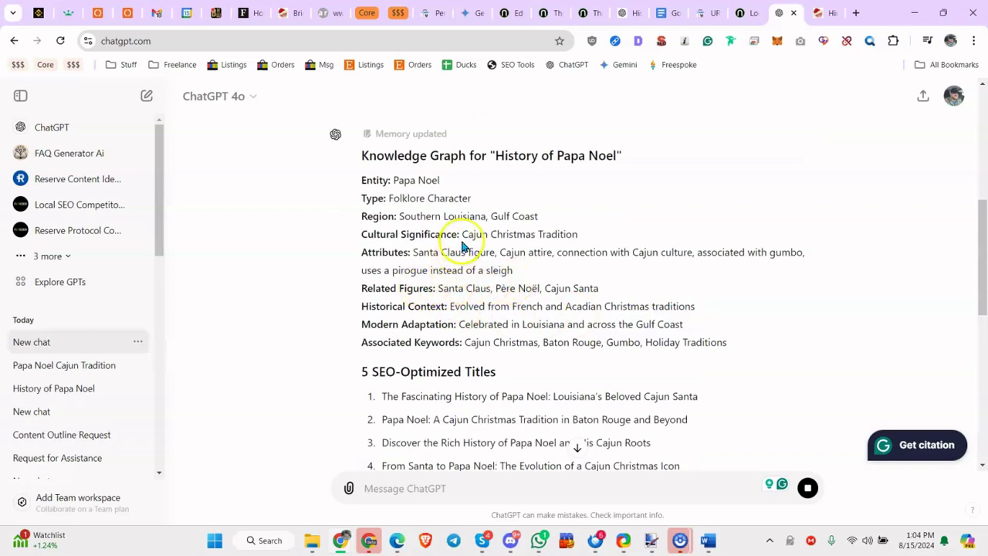
pyautogui.moveTo(508, 287); pyautogui.dragTo(539, 287)
pyautogui.scroll(-3, 533, 286)
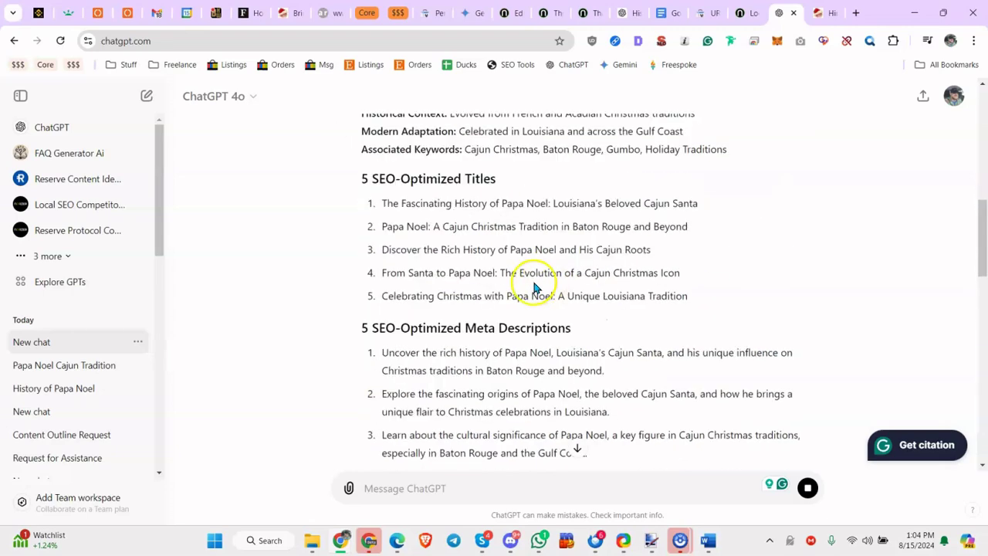
# - Scroll through the SEO titles, meta descriptions and top 20 keywords, highlighting 'Papa Noel'
pyautogui.moveTo(395, 180); pyautogui.dragTo(432, 226)
pyautogui.scroll(-3, 454, 196)
pyautogui.scroll(2, 454, 196)
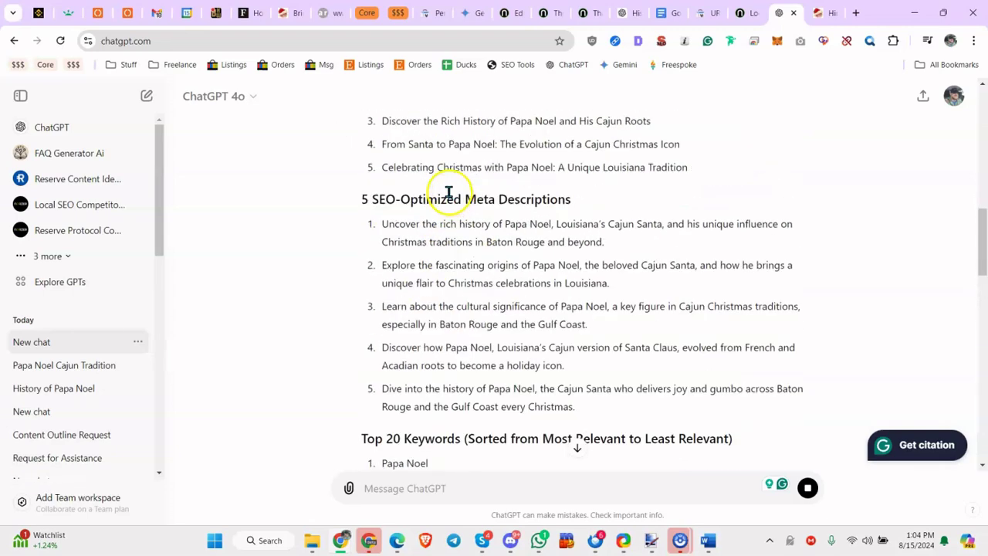
pyautogui.scroll(-3, 447, 194)
pyautogui.moveTo(393, 180); pyautogui.dragTo(483, 300)
pyautogui.click(483, 299)
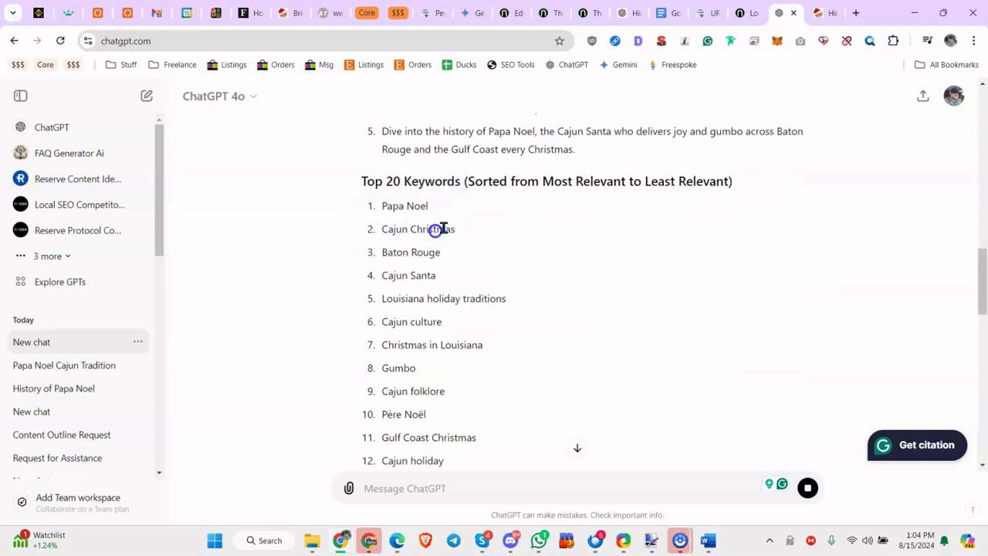
pyautogui.moveTo(375, 236)
pyautogui.mouseDown()
pyautogui.moveTo(432, 207)
pyautogui.moveTo(463, 229)
pyautogui.mouseUp()
pyautogui.click(426, 239)
pyautogui.scroll(-1, 462, 229)
pyautogui.scroll(-3, 441, 252)
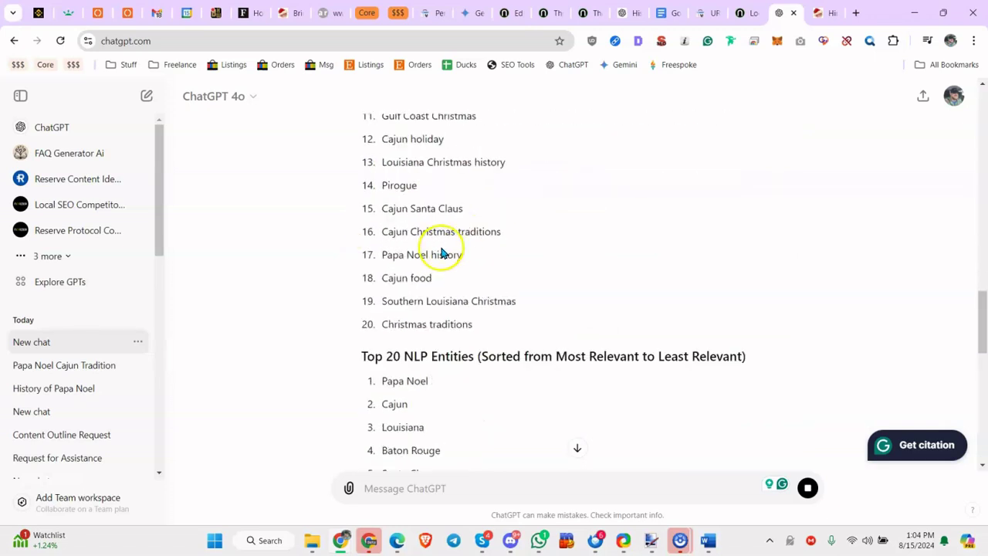
pyautogui.scroll(-2, 442, 252)
# - Read the NLP entities and H1–H4 heading ideas, highlighting lines along the way
pyautogui.moveTo(404, 227); pyautogui.dragTo(448, 232)
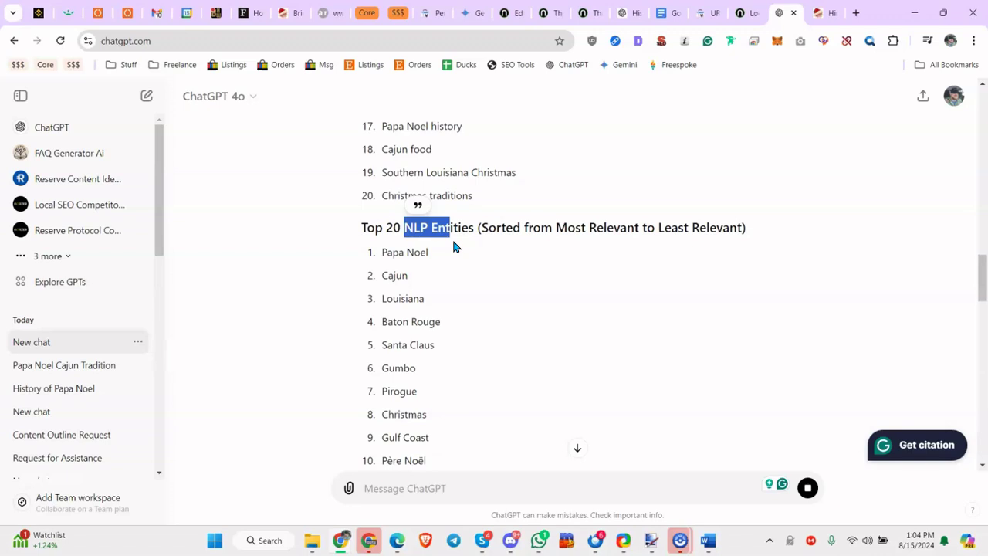
pyautogui.click(454, 246)
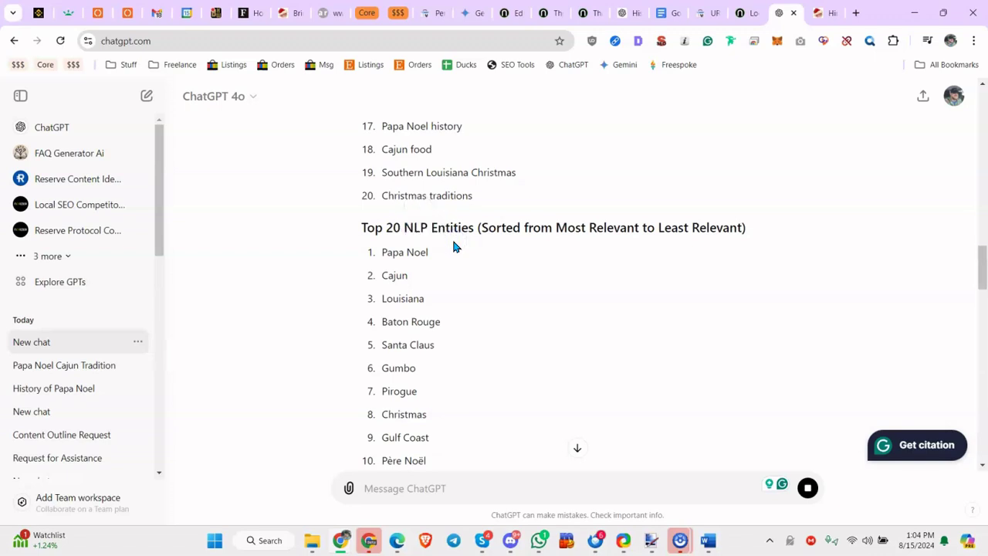
pyautogui.scroll(-1, 425, 227)
pyautogui.scroll(-1, 425, 227)
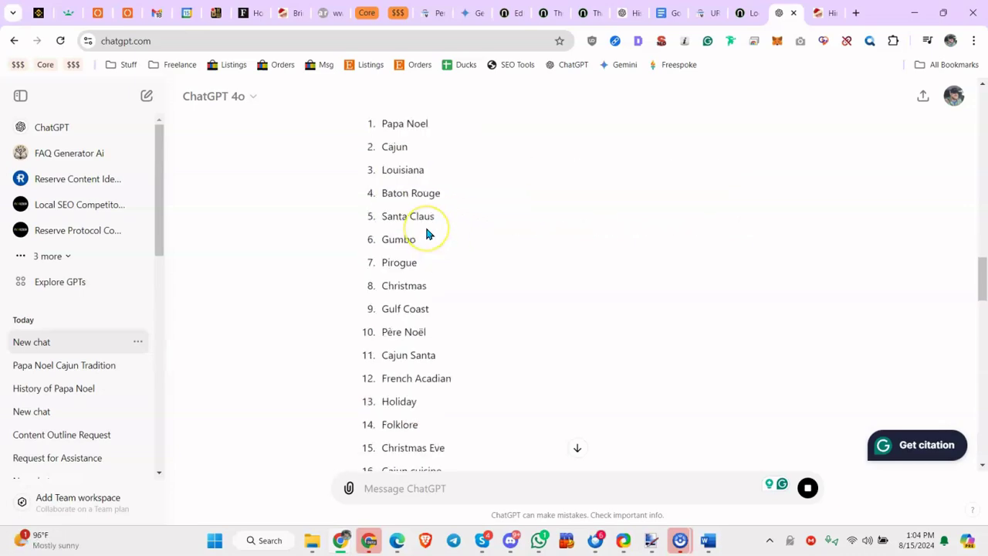
pyautogui.scroll(-1, 425, 226)
pyautogui.scroll(-4, 426, 231)
pyautogui.moveTo(364, 274); pyautogui.dragTo(431, 274)
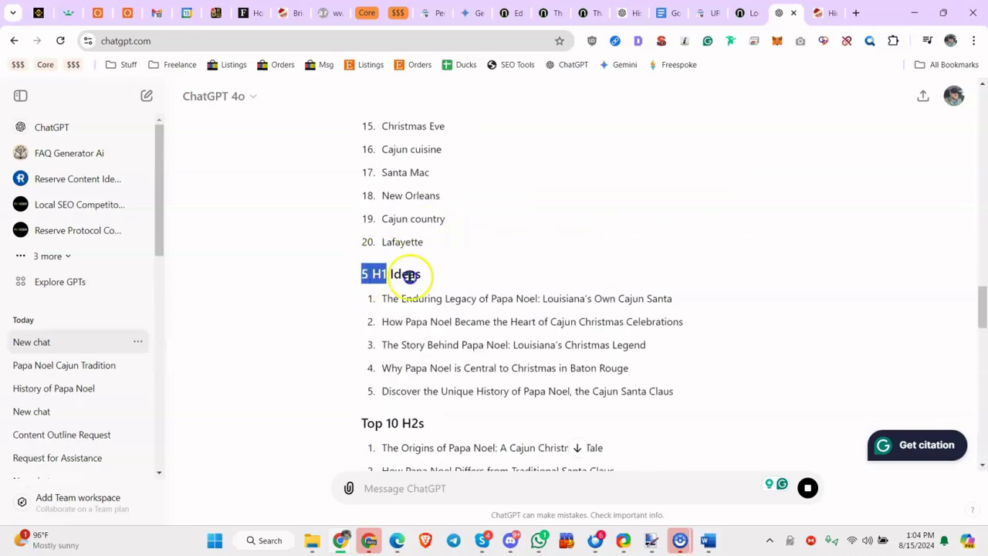
pyautogui.scroll(-2, 430, 276)
pyautogui.moveTo(361, 294); pyautogui.dragTo(423, 294)
pyautogui.scroll(-2, 409, 294)
pyautogui.scroll(-3, 413, 293)
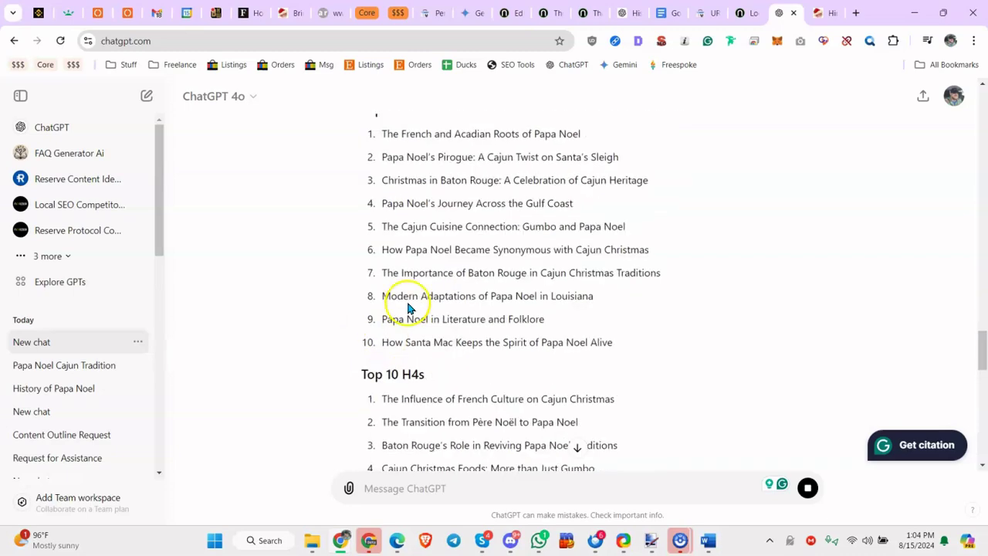
pyautogui.scroll(-1, 415, 291)
pyautogui.scroll(-3, 406, 234)
pyautogui.scroll(-1, 406, 216)
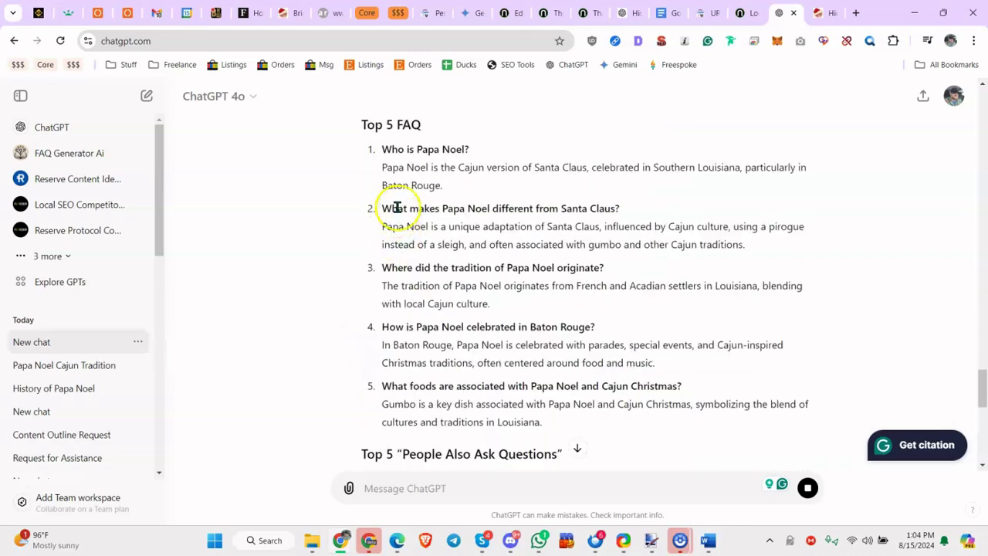
pyautogui.scroll(-2, 404, 146)
# - Read the People Also Ask FAQ and N-grams, highlighting the Cajun Santa Claus n-gram
pyautogui.moveTo(409, 286); pyautogui.dragTo(503, 356)
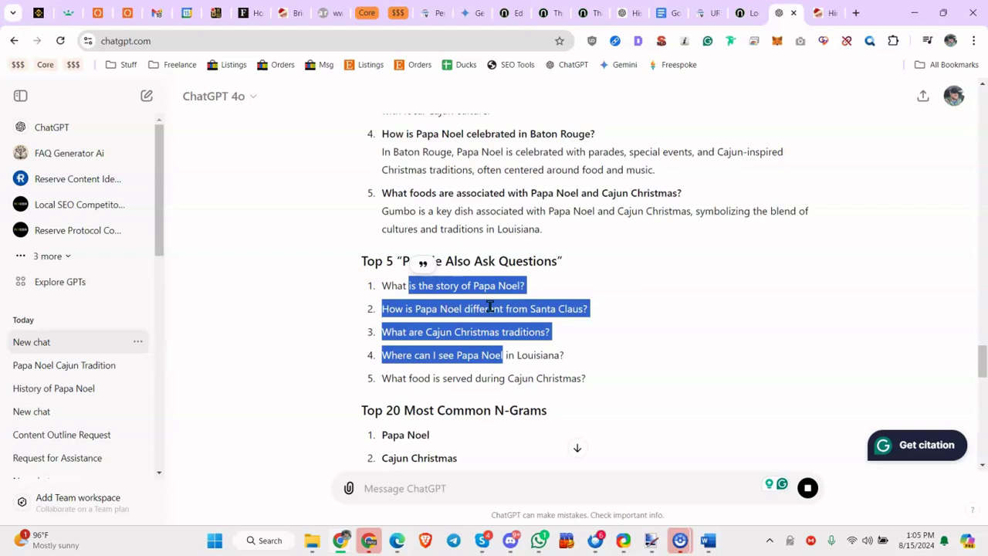
pyautogui.click(517, 264)
pyautogui.scroll(-2, 404, 315)
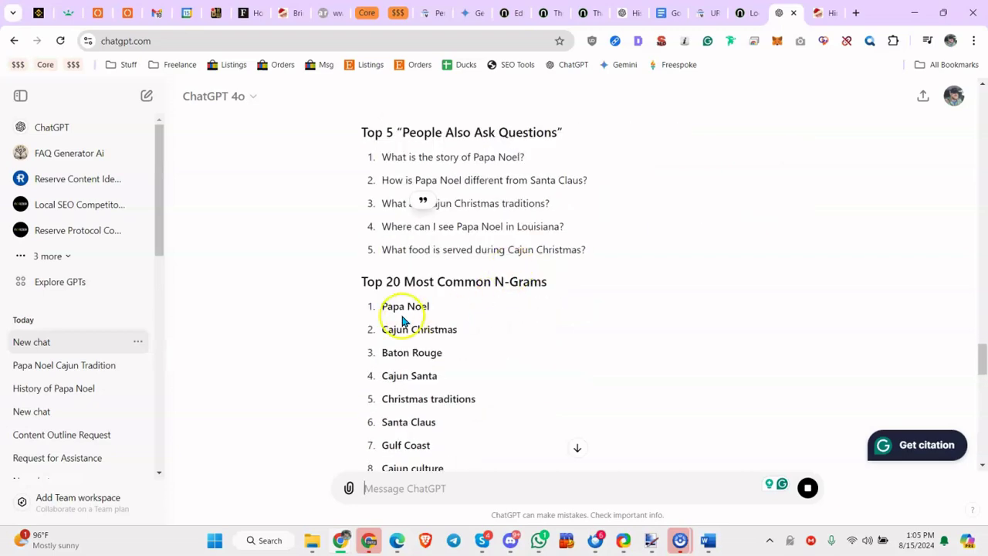
pyautogui.moveTo(404, 315); pyautogui.dragTo(469, 293)
pyautogui.scroll(-1, 504, 288)
pyautogui.click(409, 282)
pyautogui.scroll(-2, 406, 278)
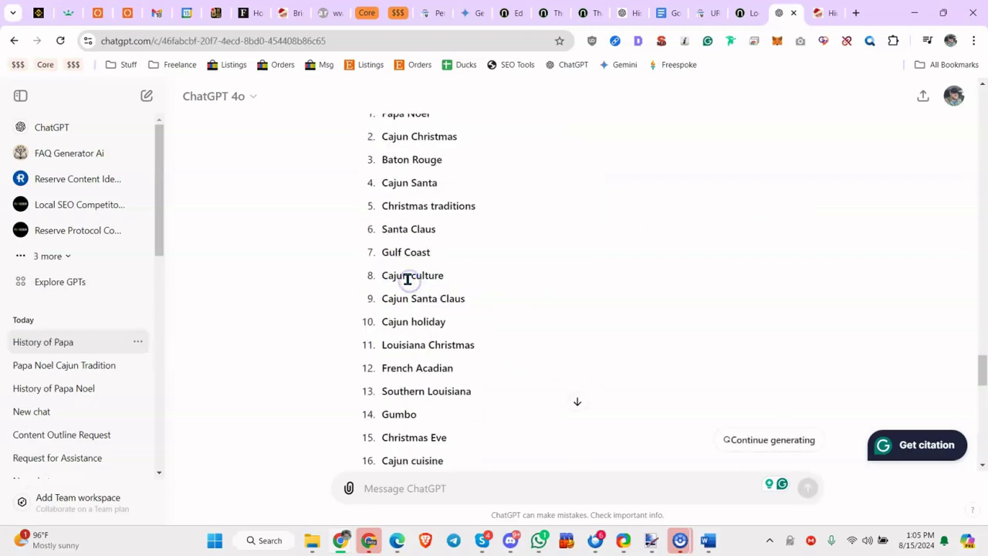
pyautogui.scroll(-2, 401, 276)
pyautogui.moveTo(398, 217); pyautogui.dragTo(491, 215)
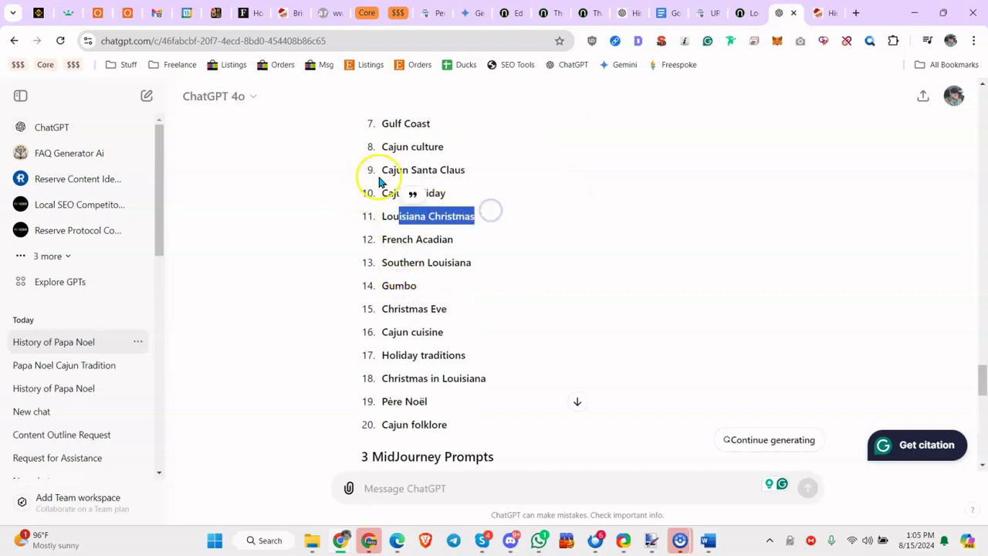
pyautogui.moveTo(380, 170); pyautogui.dragTo(473, 170)
pyautogui.scroll(-2, 489, 172)
pyautogui.scroll(-2, 448, 199)
# - Review the MidJourney prompts and the Niche Ideas or Unique Angles section
pyautogui.doubleClick(409, 224)
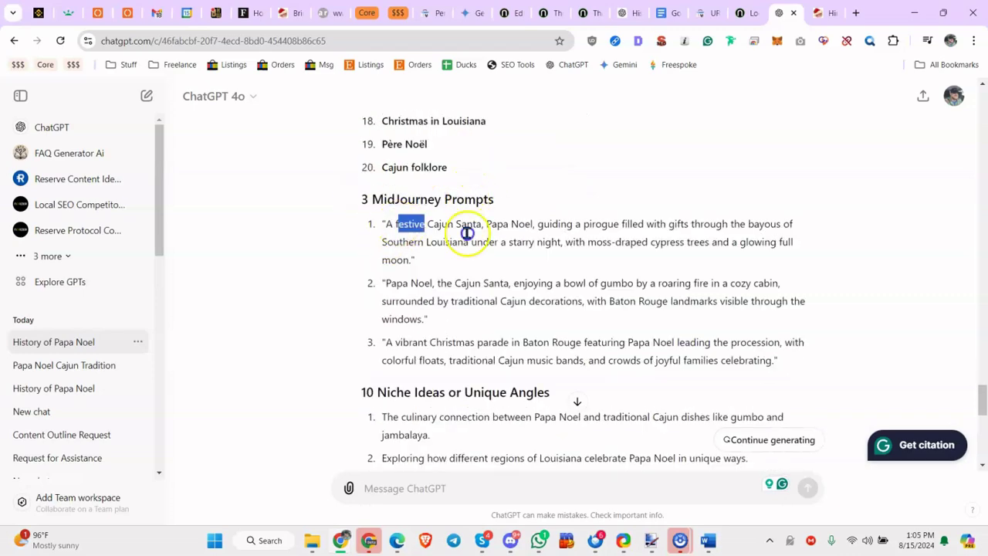
pyautogui.scroll(-2, 465, 230)
pyautogui.moveTo(386, 263); pyautogui.dragTo(507, 270)
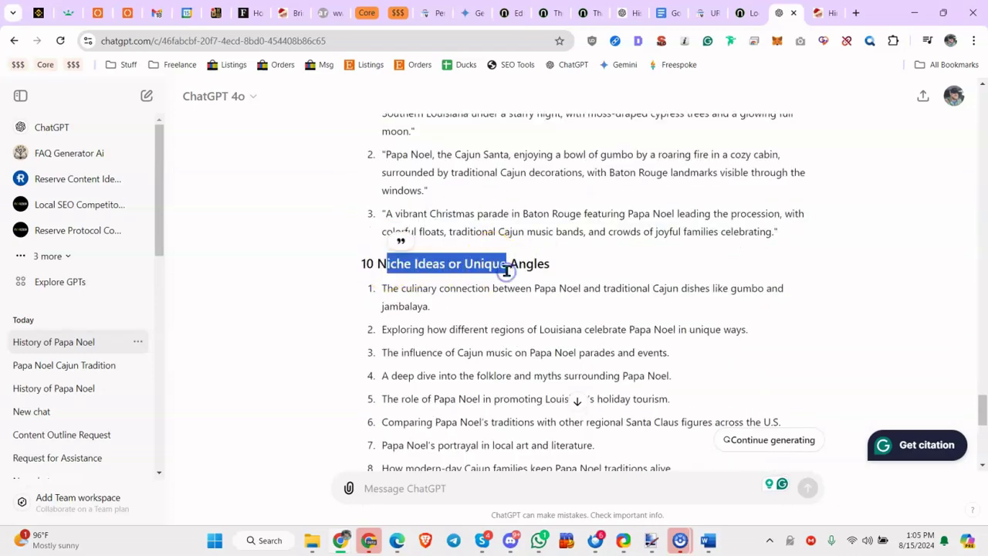
pyautogui.click(460, 270)
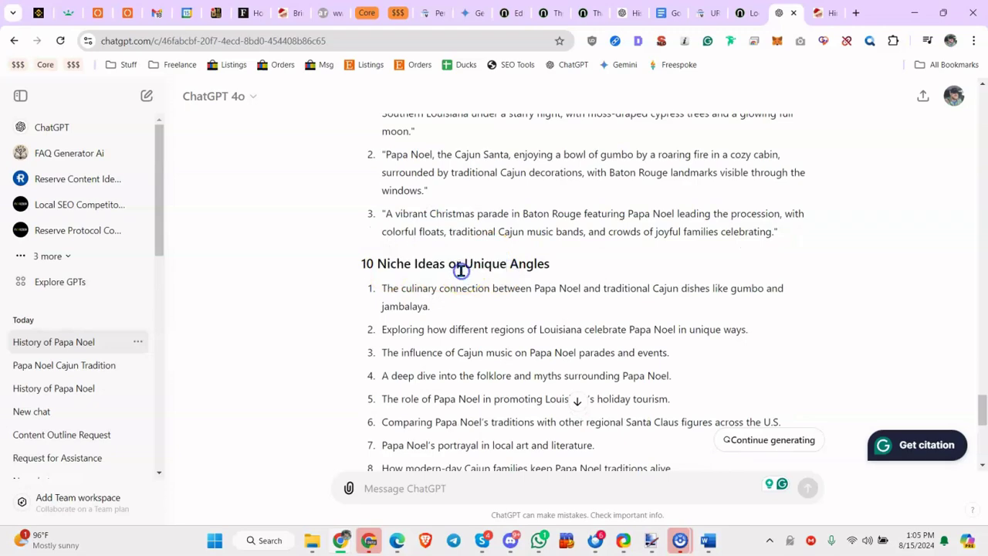
pyautogui.scroll(-2, 462, 276)
pyautogui.scroll(1, 437, 227)
pyautogui.moveTo(389, 199); pyautogui.dragTo(578, 233)
pyautogui.click(544, 244)
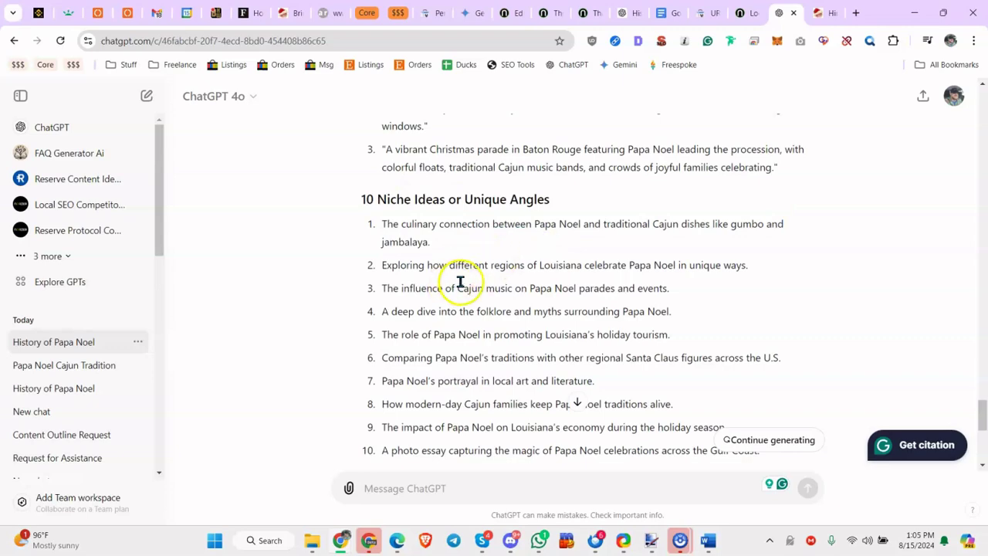
# - Read the 5 Content Ideas, including The Role of Food, down to the ranking Advice
pyautogui.scroll(-3, 457, 277)
pyautogui.scroll(-1, 383, 264)
pyautogui.moveTo(419, 225); pyautogui.dragTo(551, 222)
pyautogui.click(405, 245)
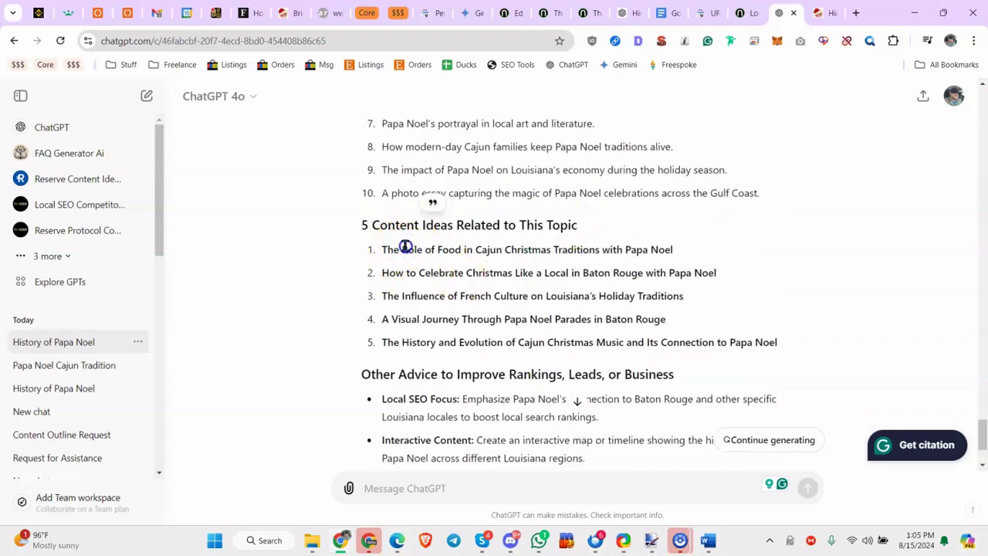
pyautogui.moveTo(381, 251); pyautogui.dragTo(501, 249)
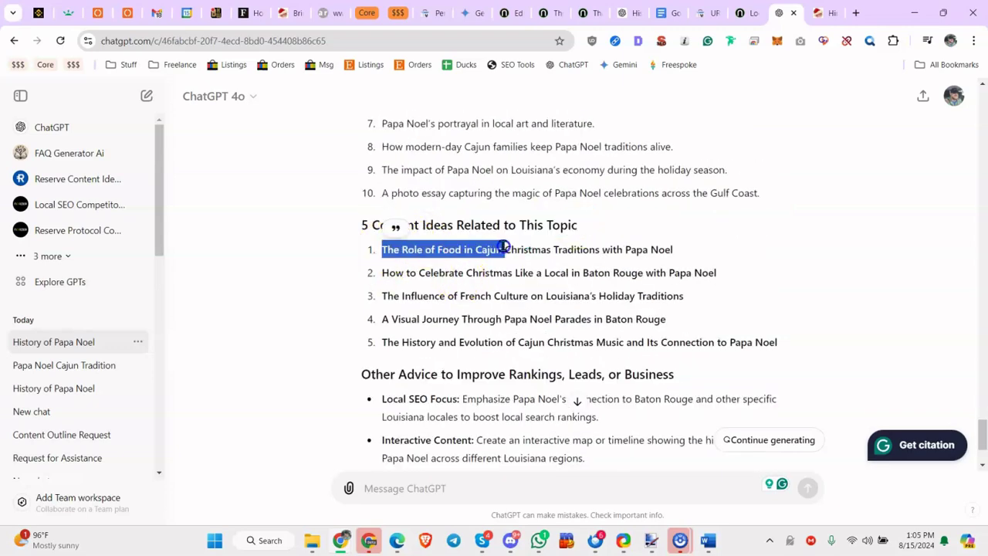
pyautogui.click(425, 227)
pyautogui.moveTo(381, 249); pyautogui.dragTo(491, 250)
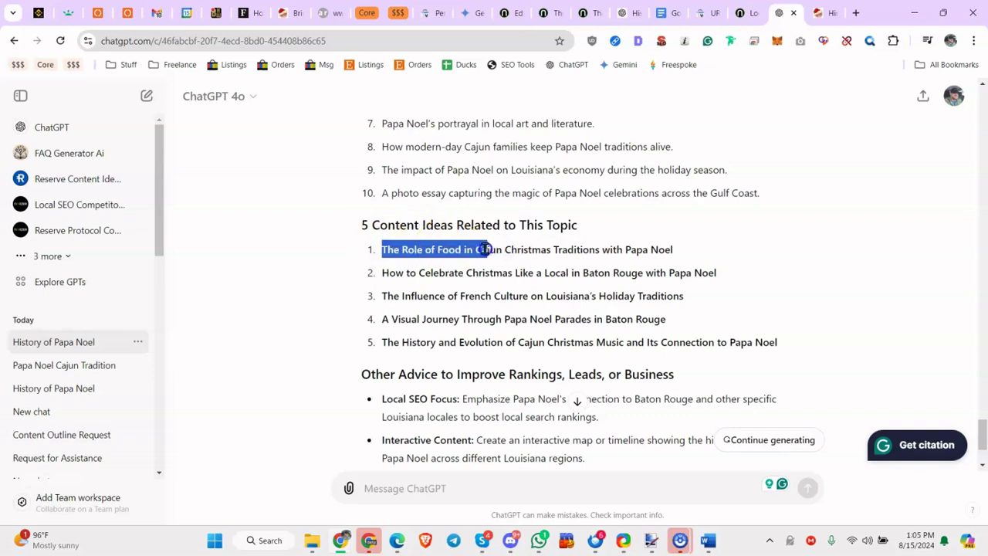
pyautogui.click(419, 249)
pyautogui.moveTo(402, 250); pyautogui.dragTo(526, 251)
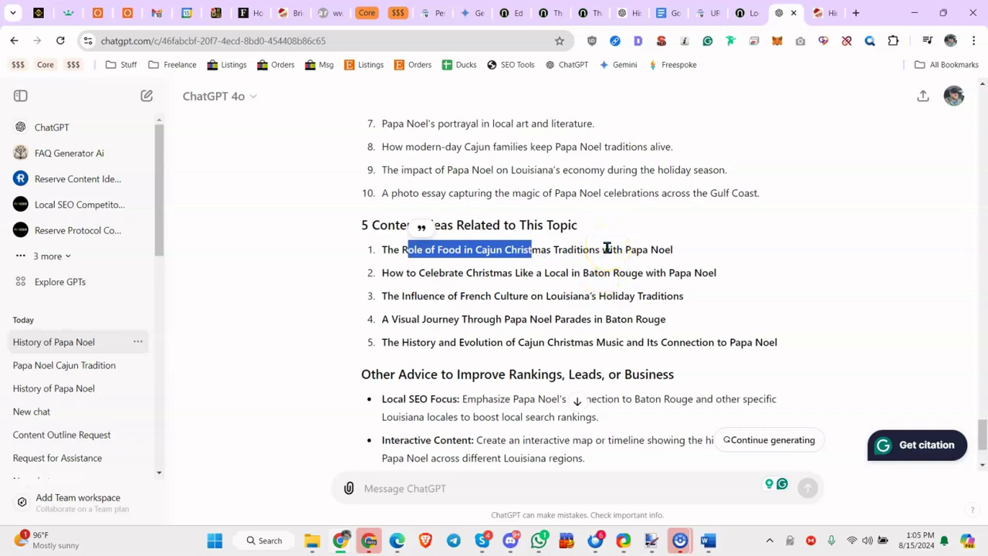
pyautogui.scroll(-2, 607, 245)
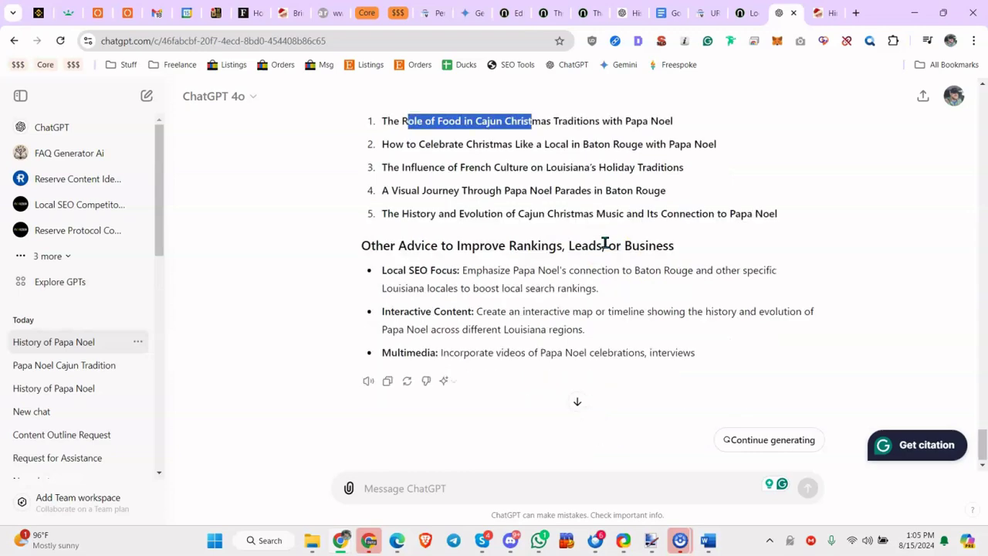
pyautogui.doubleClick(417, 245)
# - Clear the Advice selection, check the calendar reminder, and scroll back through the ChatGPT conversation
pyautogui.click(748, 429)
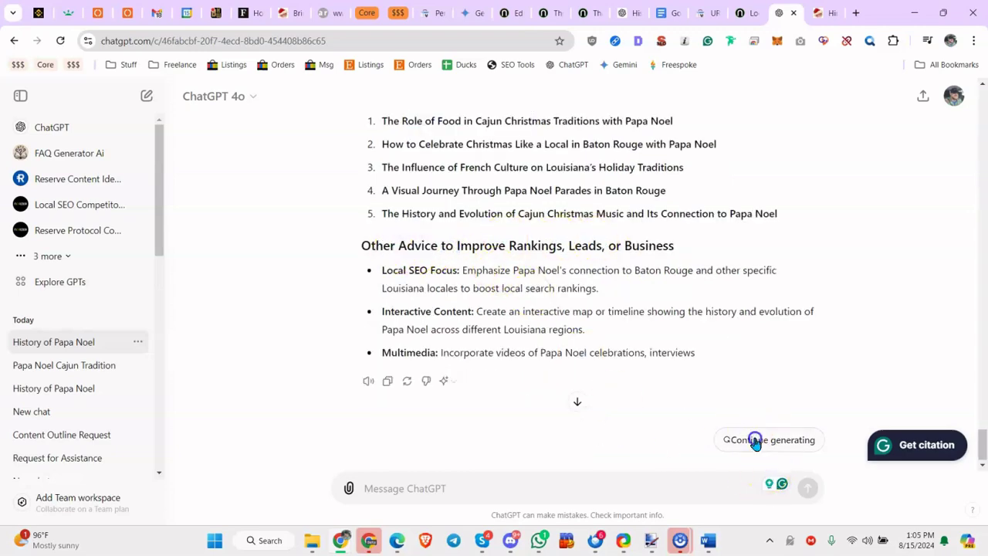
pyautogui.click(755, 442)
pyautogui.scroll(-5, 540, 324)
pyautogui.scroll(-6, 571, 328)
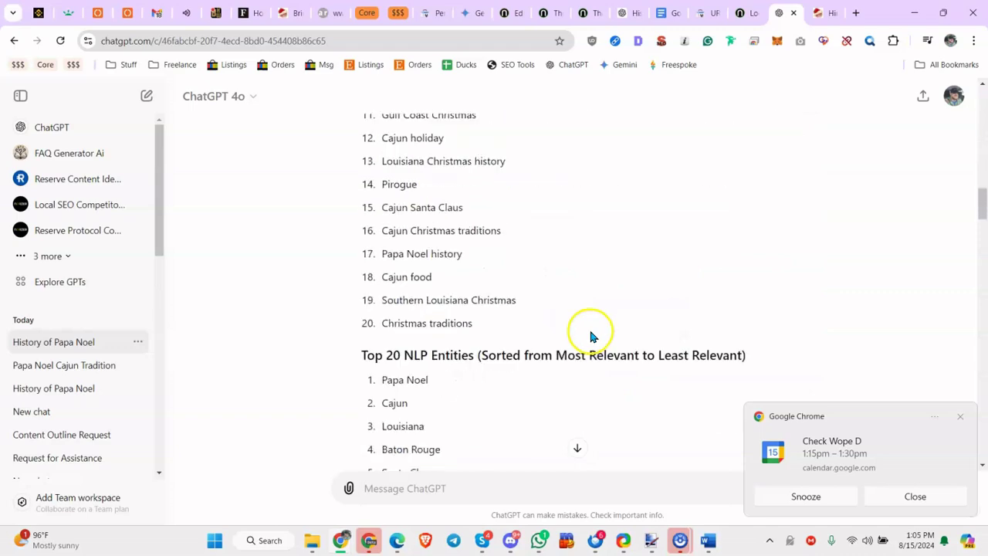
pyautogui.click(884, 496)
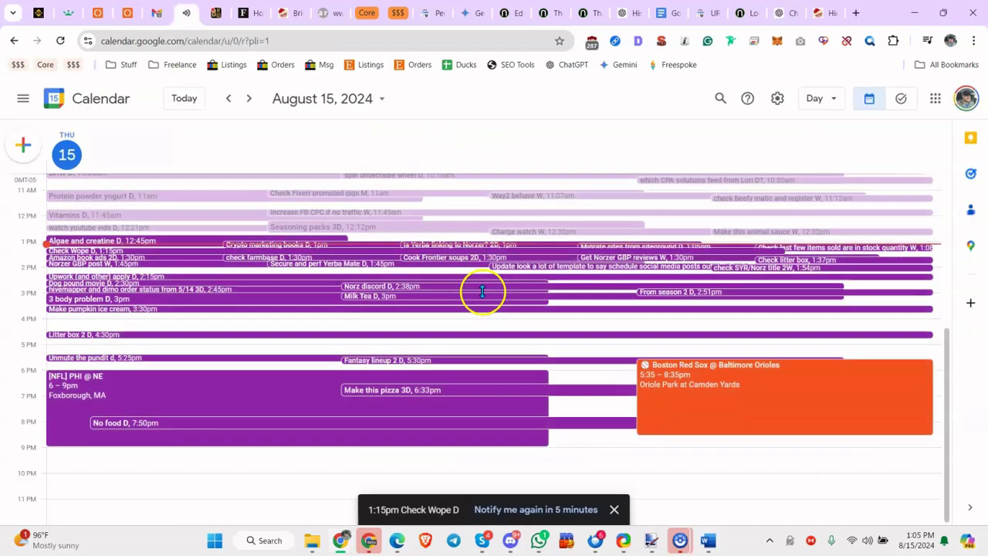
pyautogui.click(594, 13)
pyautogui.scroll(-5, 393, 282)
pyautogui.scroll(-5, 412, 276)
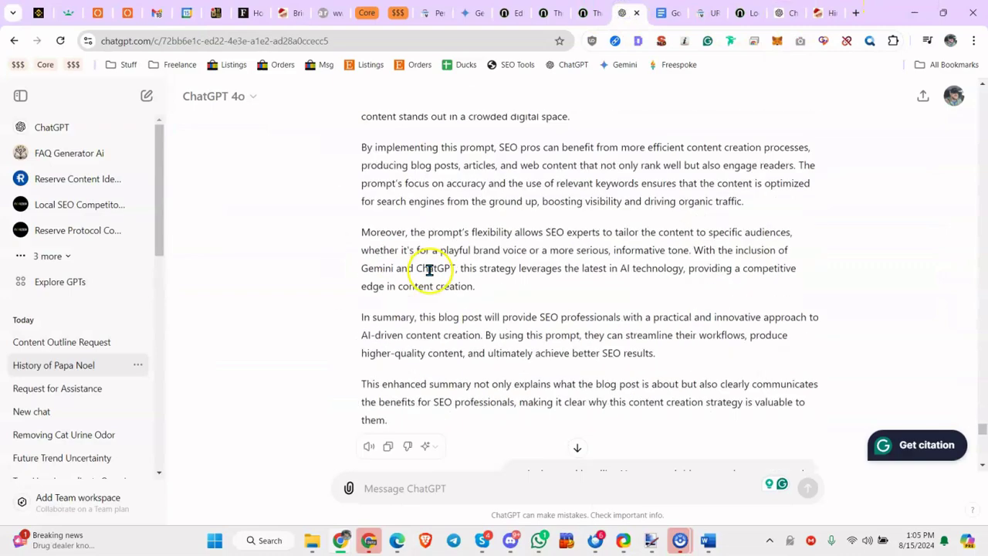
pyautogui.scroll(-5, 432, 269)
pyautogui.scroll(-5, 433, 269)
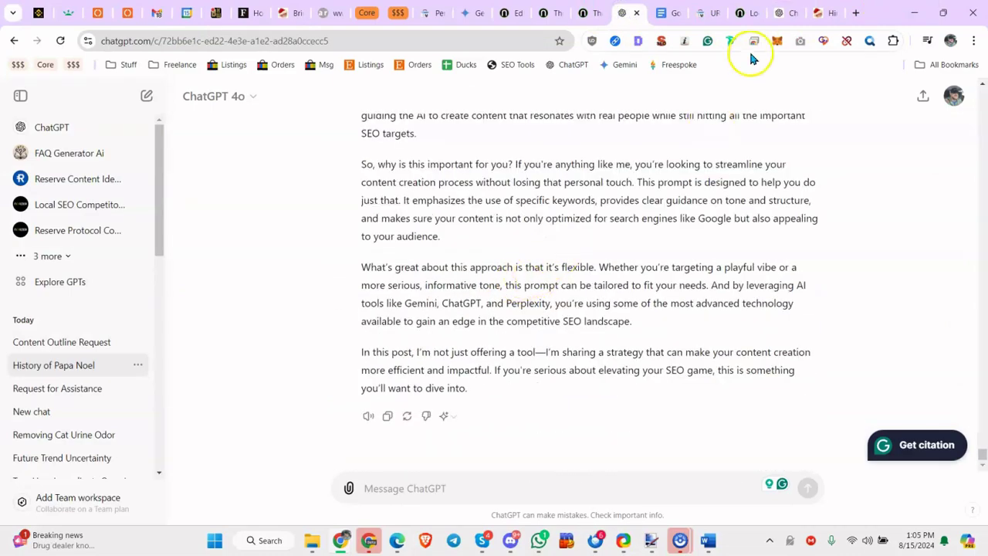
# - Switch to the Papa Noel SEO research chat and scroll to its cut-off advice
pyautogui.click(783, 13)
pyautogui.scroll(-10, 485, 280)
pyautogui.scroll(-7, 473, 280)
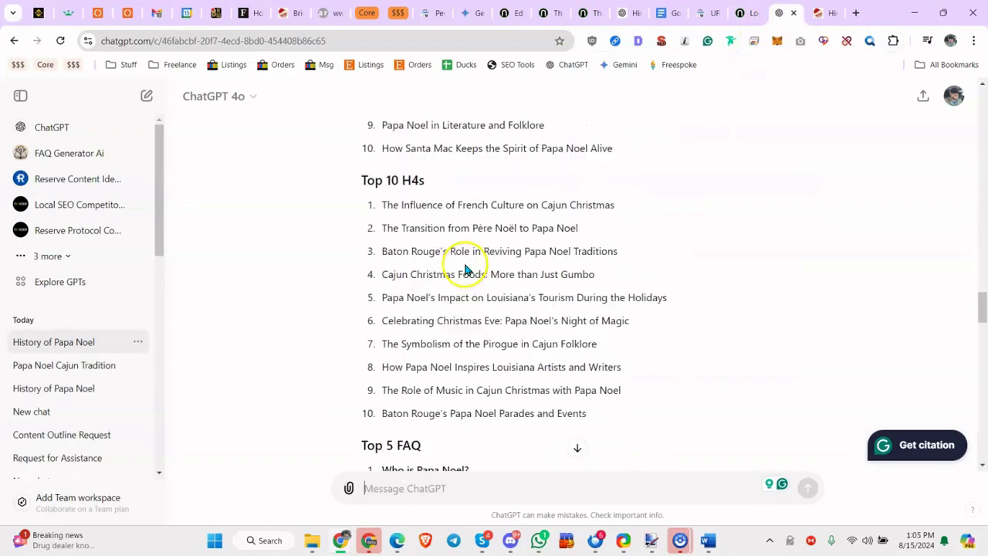
pyautogui.scroll(-10, 465, 268)
pyautogui.scroll(-10, 461, 276)
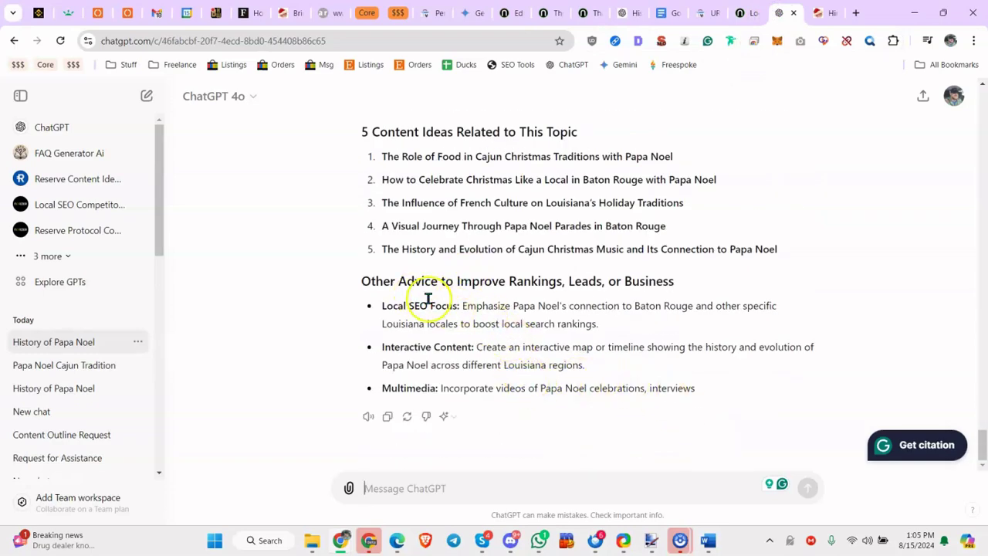
pyautogui.moveTo(456, 281); pyautogui.dragTo(545, 305)
# - Send 'continue' and read the resumed reply through to its Final Offer paragraph
pyautogui.click(411, 489)
pyautogui.write('contin')
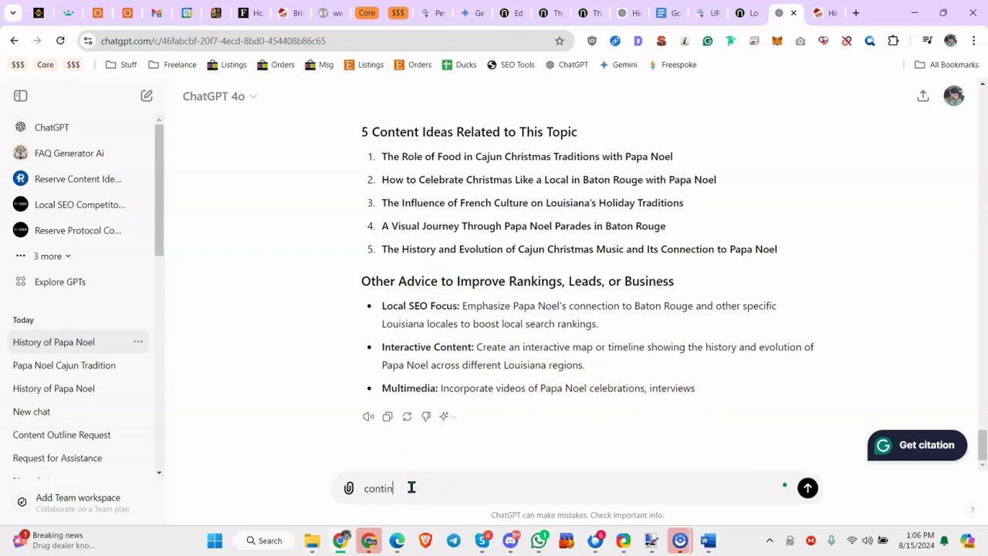
pyautogui.write('ue')
pyautogui.press('Return')
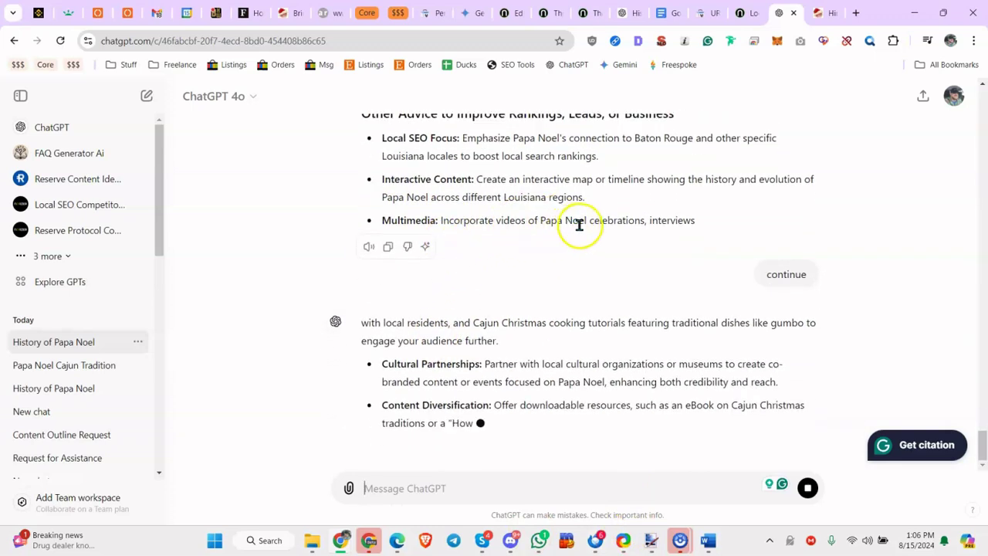
pyautogui.moveTo(441, 284); pyautogui.dragTo(553, 276)
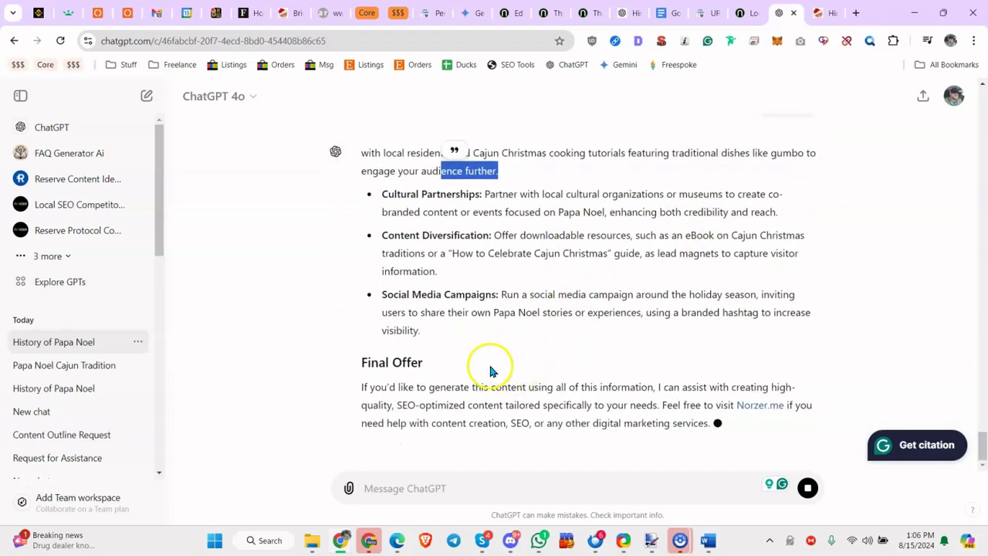
pyautogui.moveTo(426, 386); pyautogui.dragTo(642, 390)
pyautogui.click(690, 369)
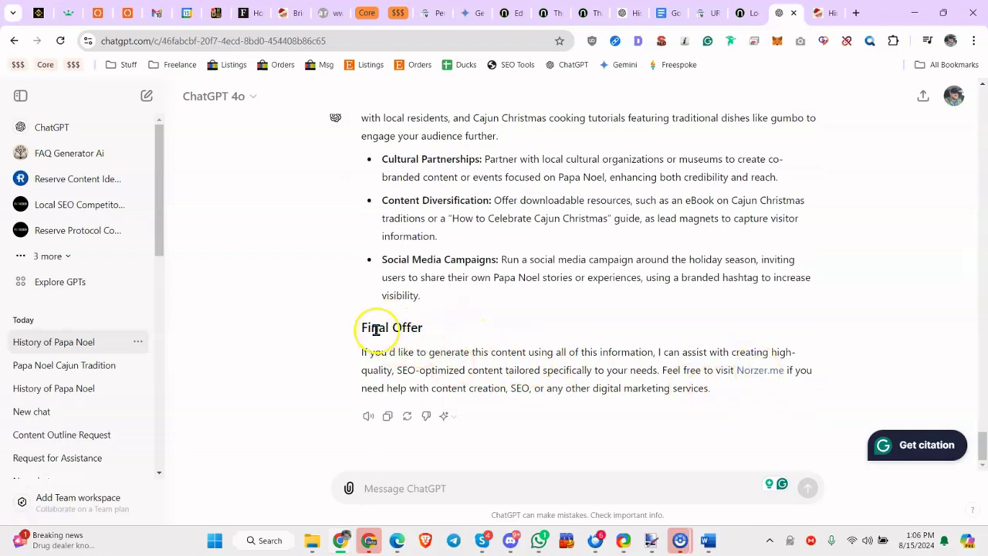
# - Reply 'yes build me' and review the outline, meta description, keywords and MidJourney prompts
pyautogui.write('ye')
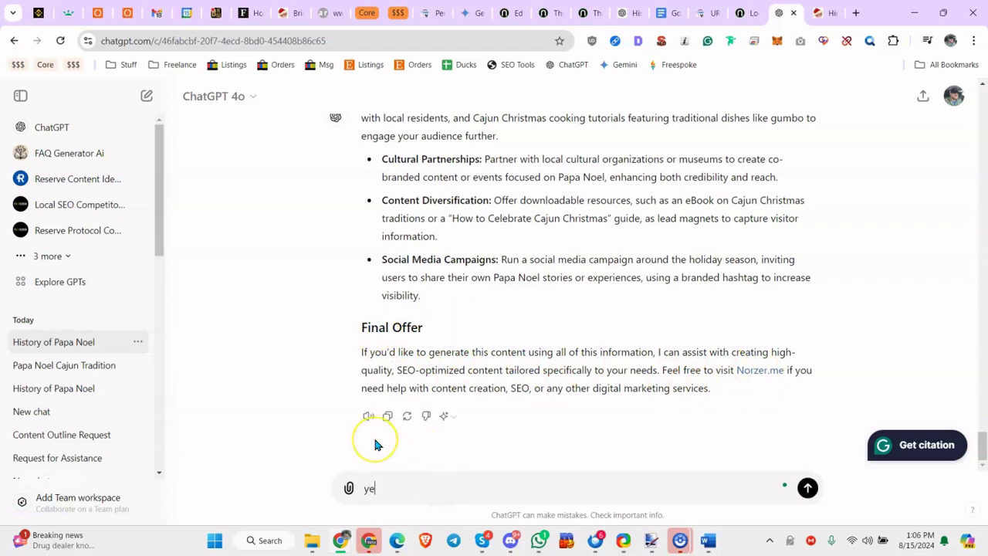
pyautogui.write('s build me')
pyautogui.press('Return')
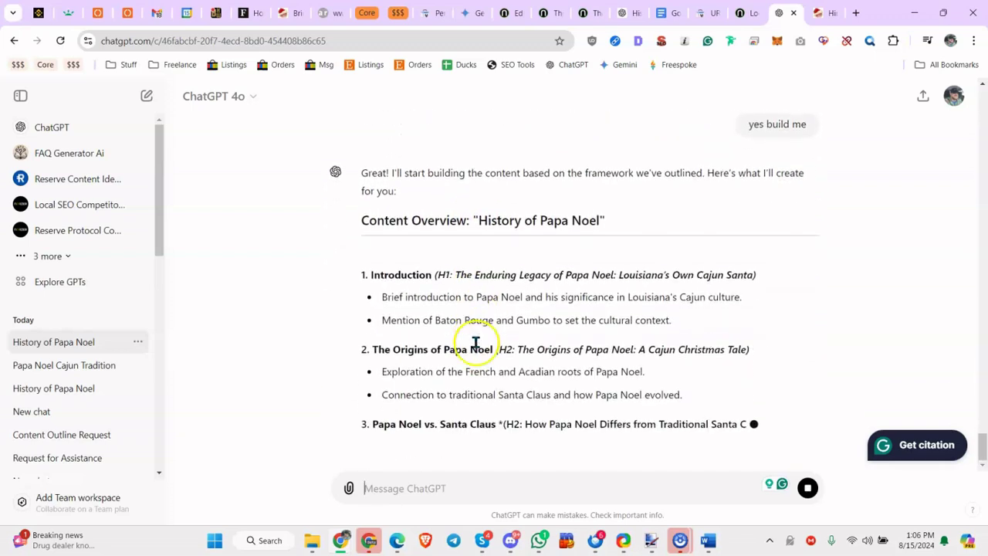
pyautogui.scroll(1, 463, 308)
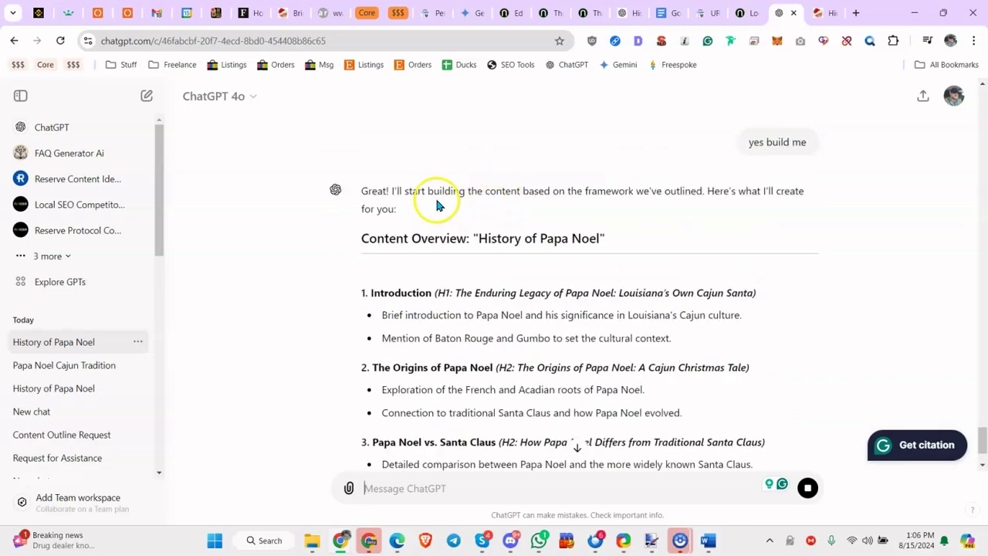
pyautogui.scroll(-3, 582, 197)
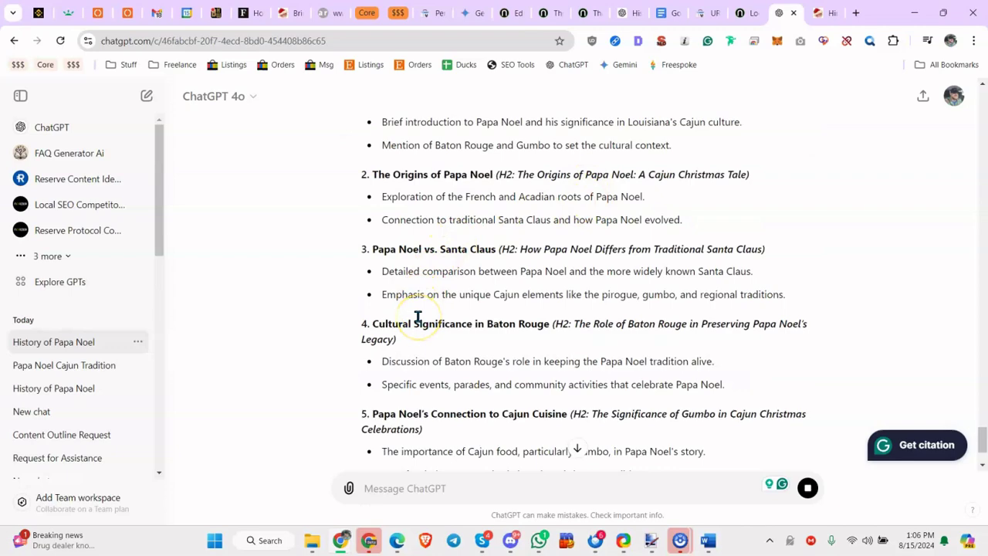
pyautogui.scroll(-3, 428, 301)
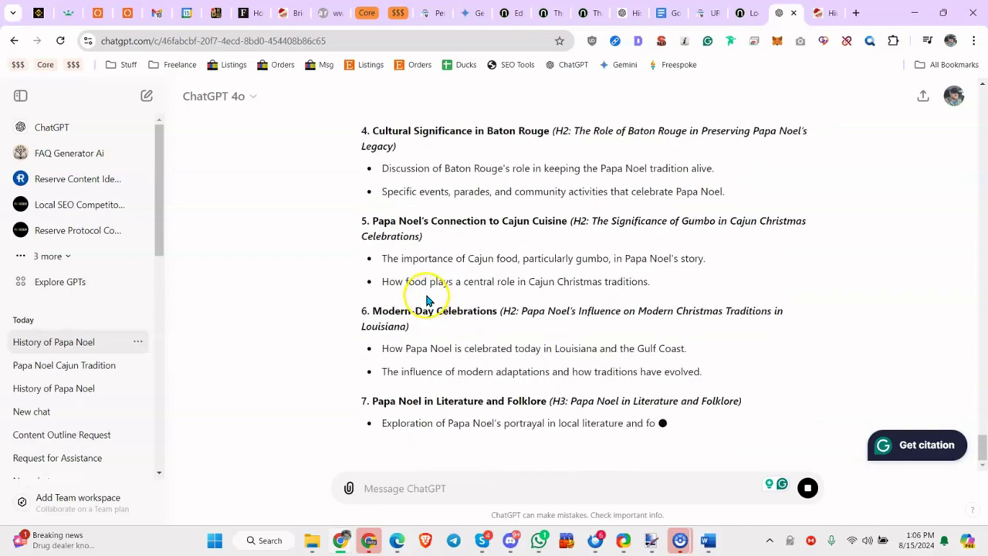
pyautogui.scroll(2, 420, 277)
pyautogui.scroll(-3, 421, 274)
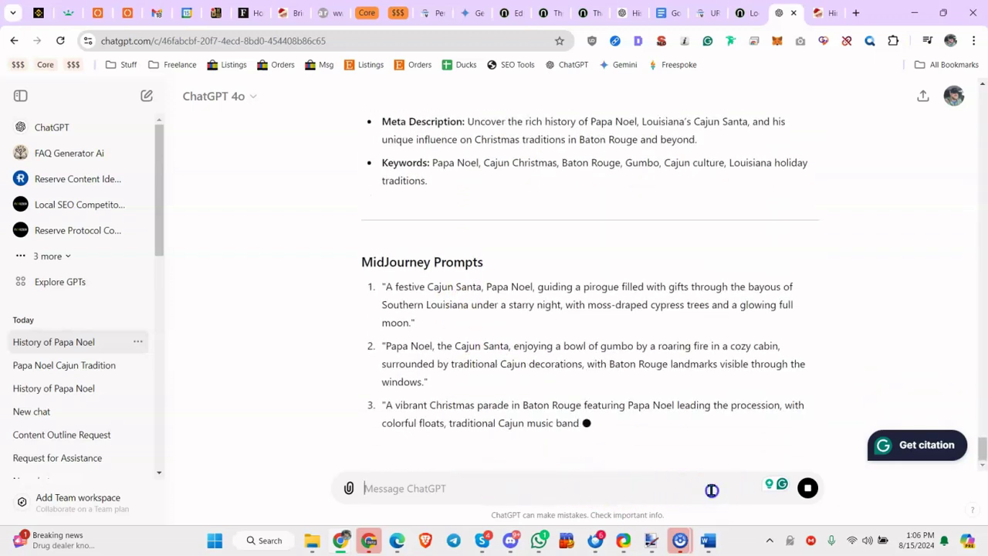
# - Draft a message asking ChatGPT to use all the information to build the content
pyautogui.write('use t')
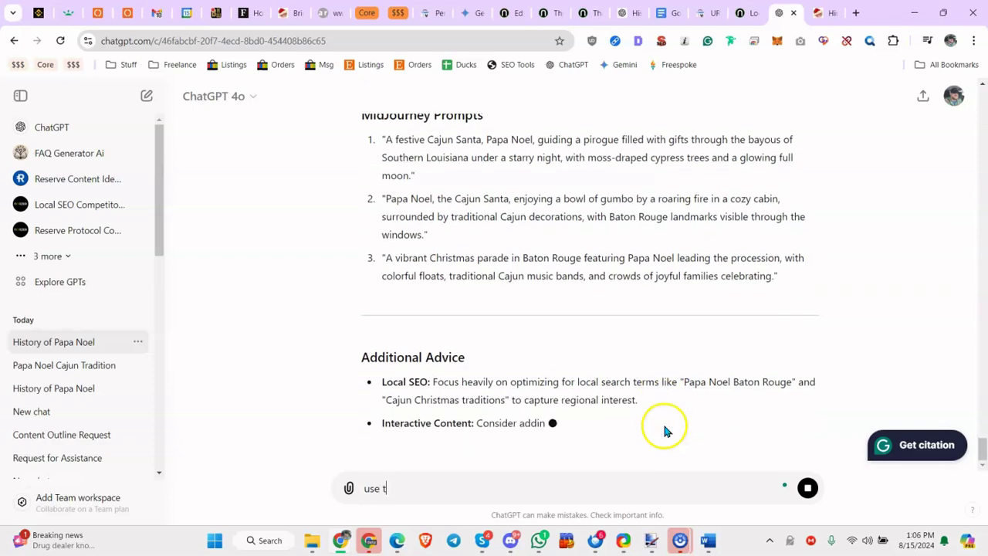
pyautogui.write('all')
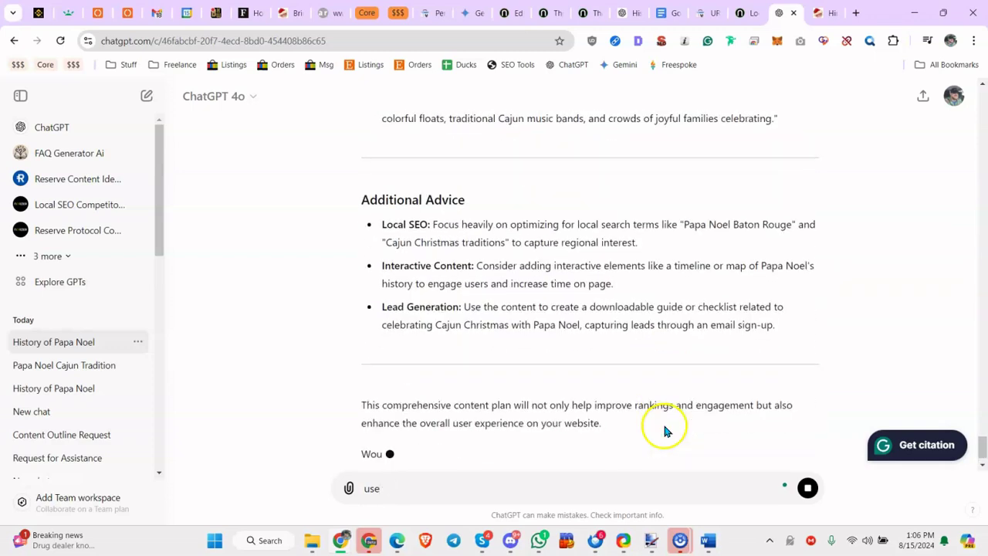
pyautogui.write(' of this informationt o b')
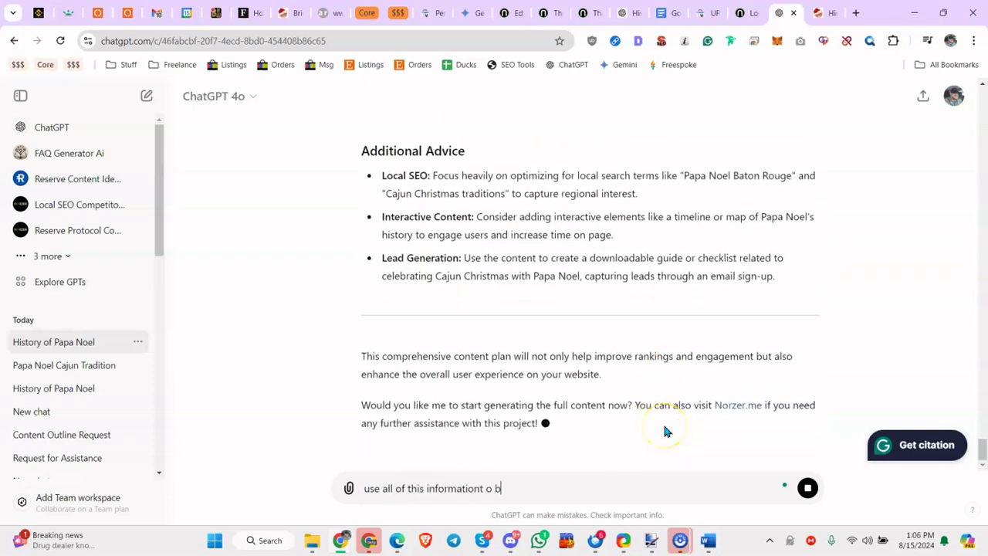
pyautogui.write('uil')
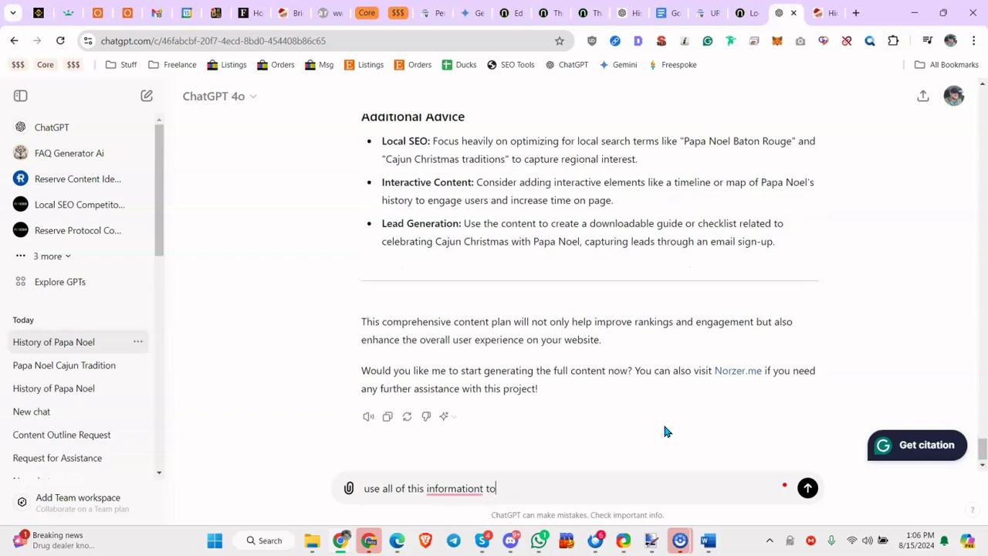
pyautogui.write(' build the content for m')
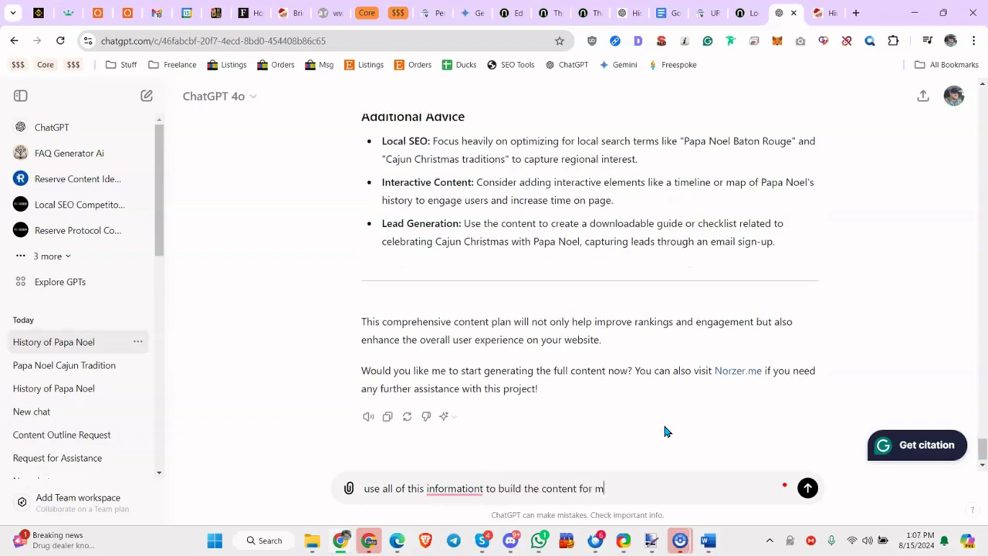
pyautogui.write('e')
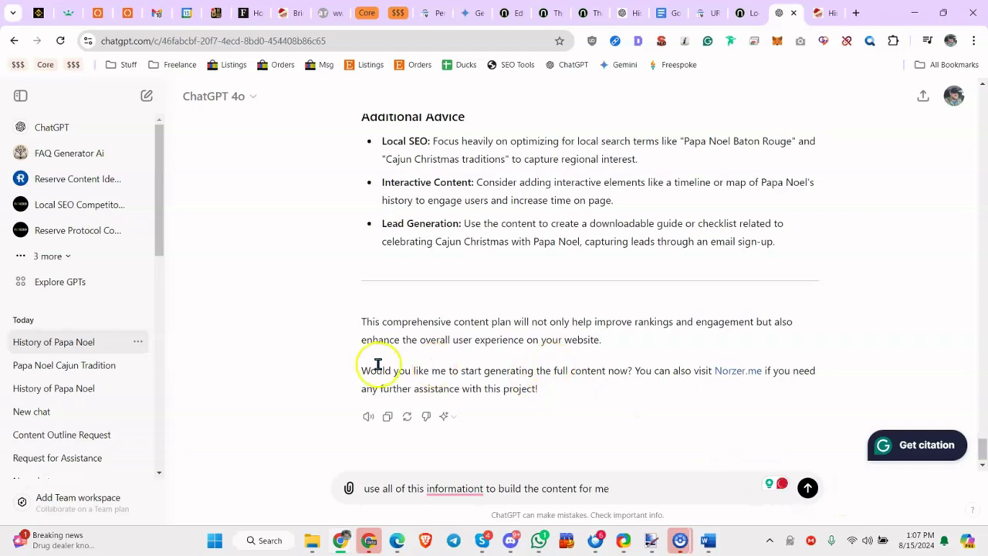
pyautogui.moveTo(360, 371); pyautogui.dragTo(581, 370)
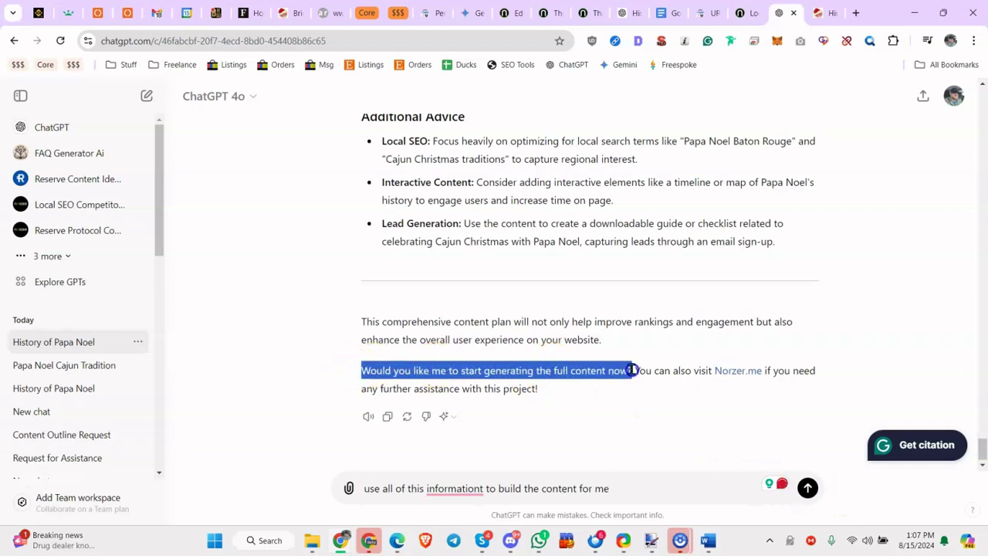
pyautogui.click(639, 479)
# - Replace the draft with 'yes' and review the generated Enduring Legacy and Origins sections
pyautogui.hotkey('ctrl', 'a')
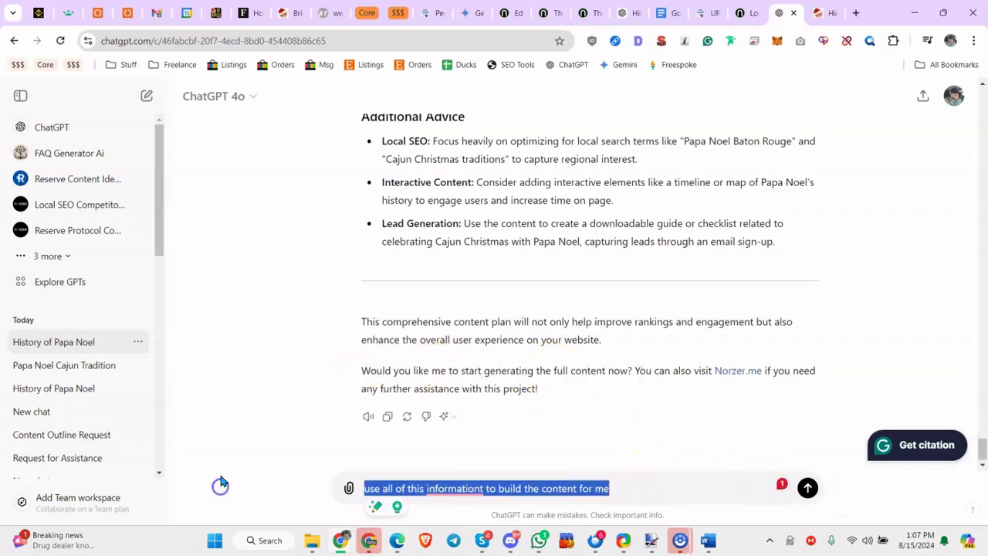
pyautogui.write('yes')
pyautogui.press('Return')
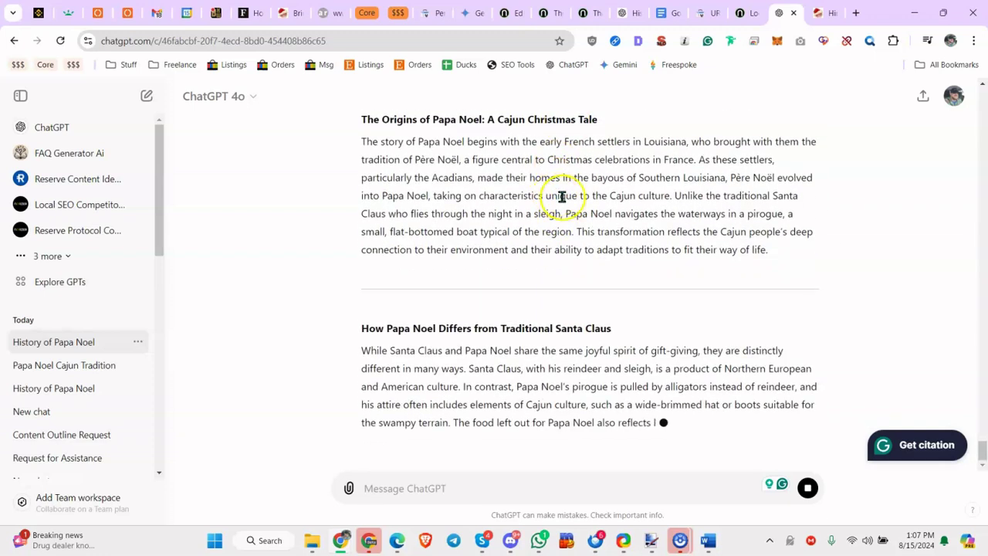
pyautogui.scroll(10, 575, 156)
pyautogui.scroll(5, 540, 152)
pyautogui.scroll(5, 518, 159)
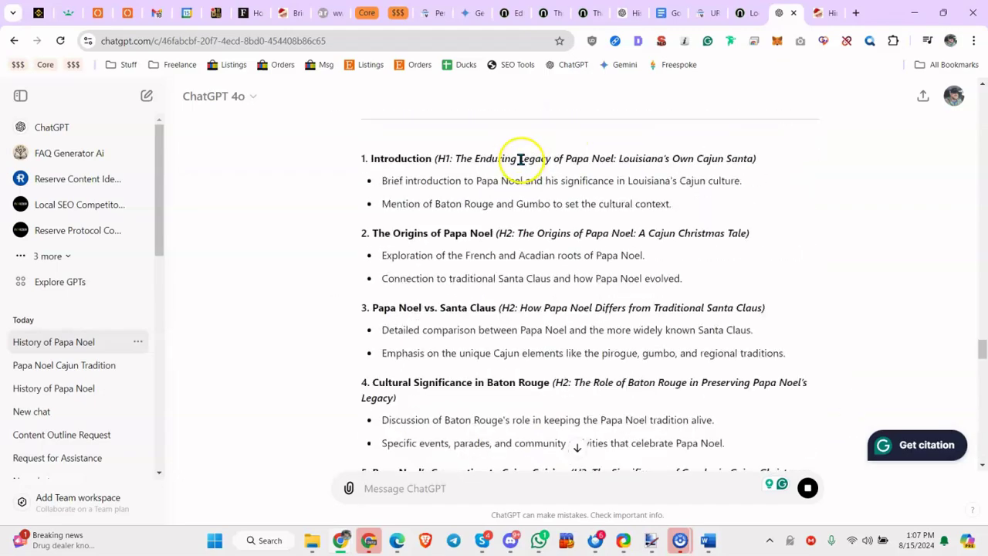
pyautogui.scroll(-5, 532, 162)
pyautogui.scroll(-5, 538, 165)
pyautogui.scroll(-10, 540, 162)
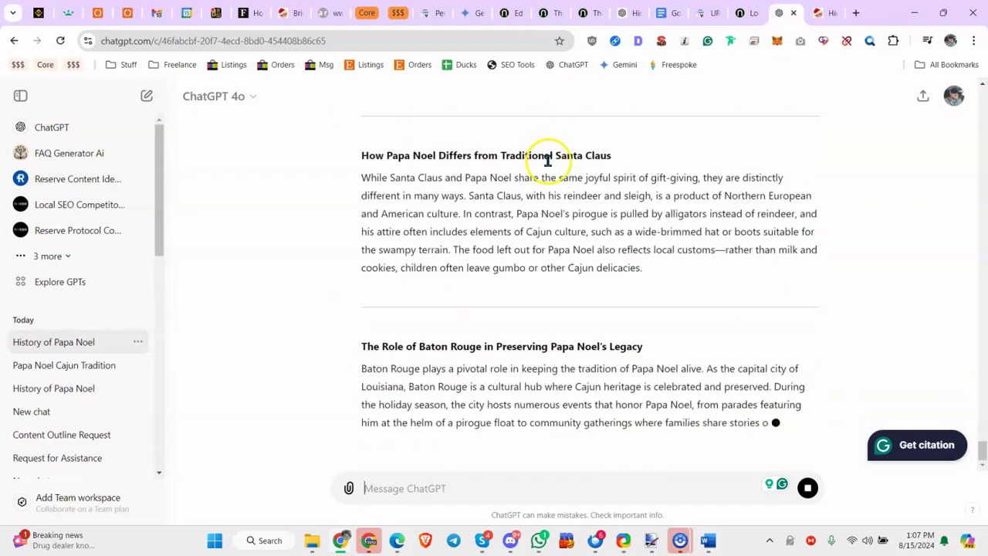
pyautogui.scroll(10, 548, 160)
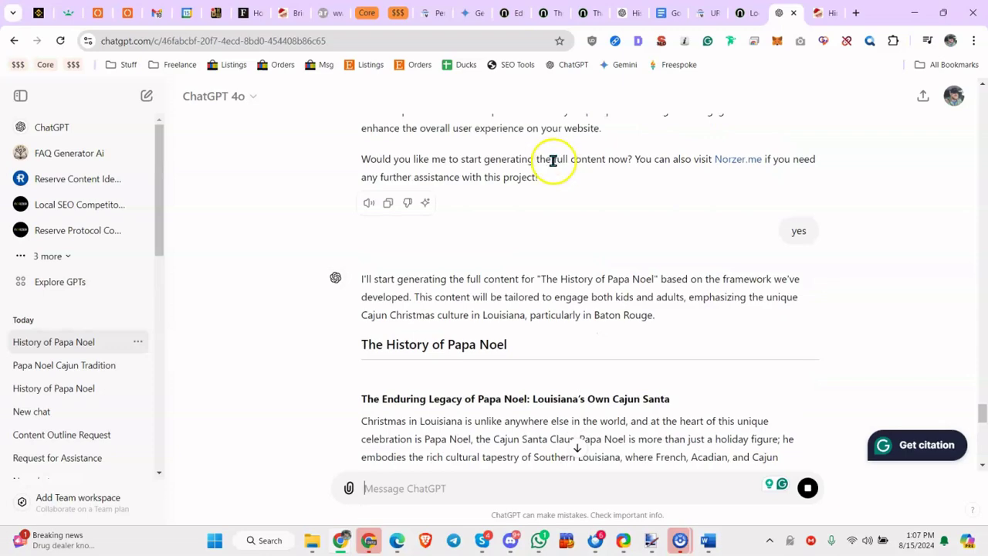
pyautogui.scroll(3, 447, 221)
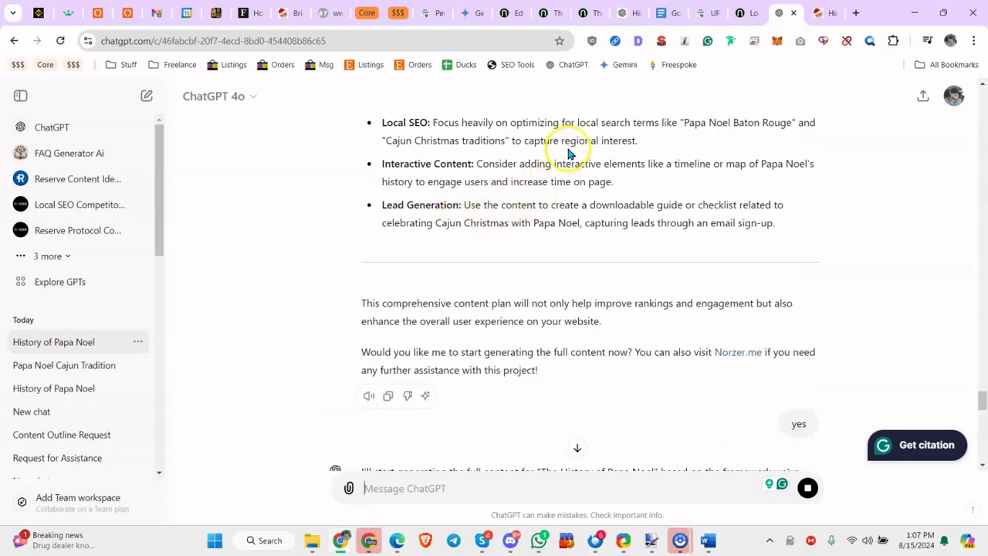